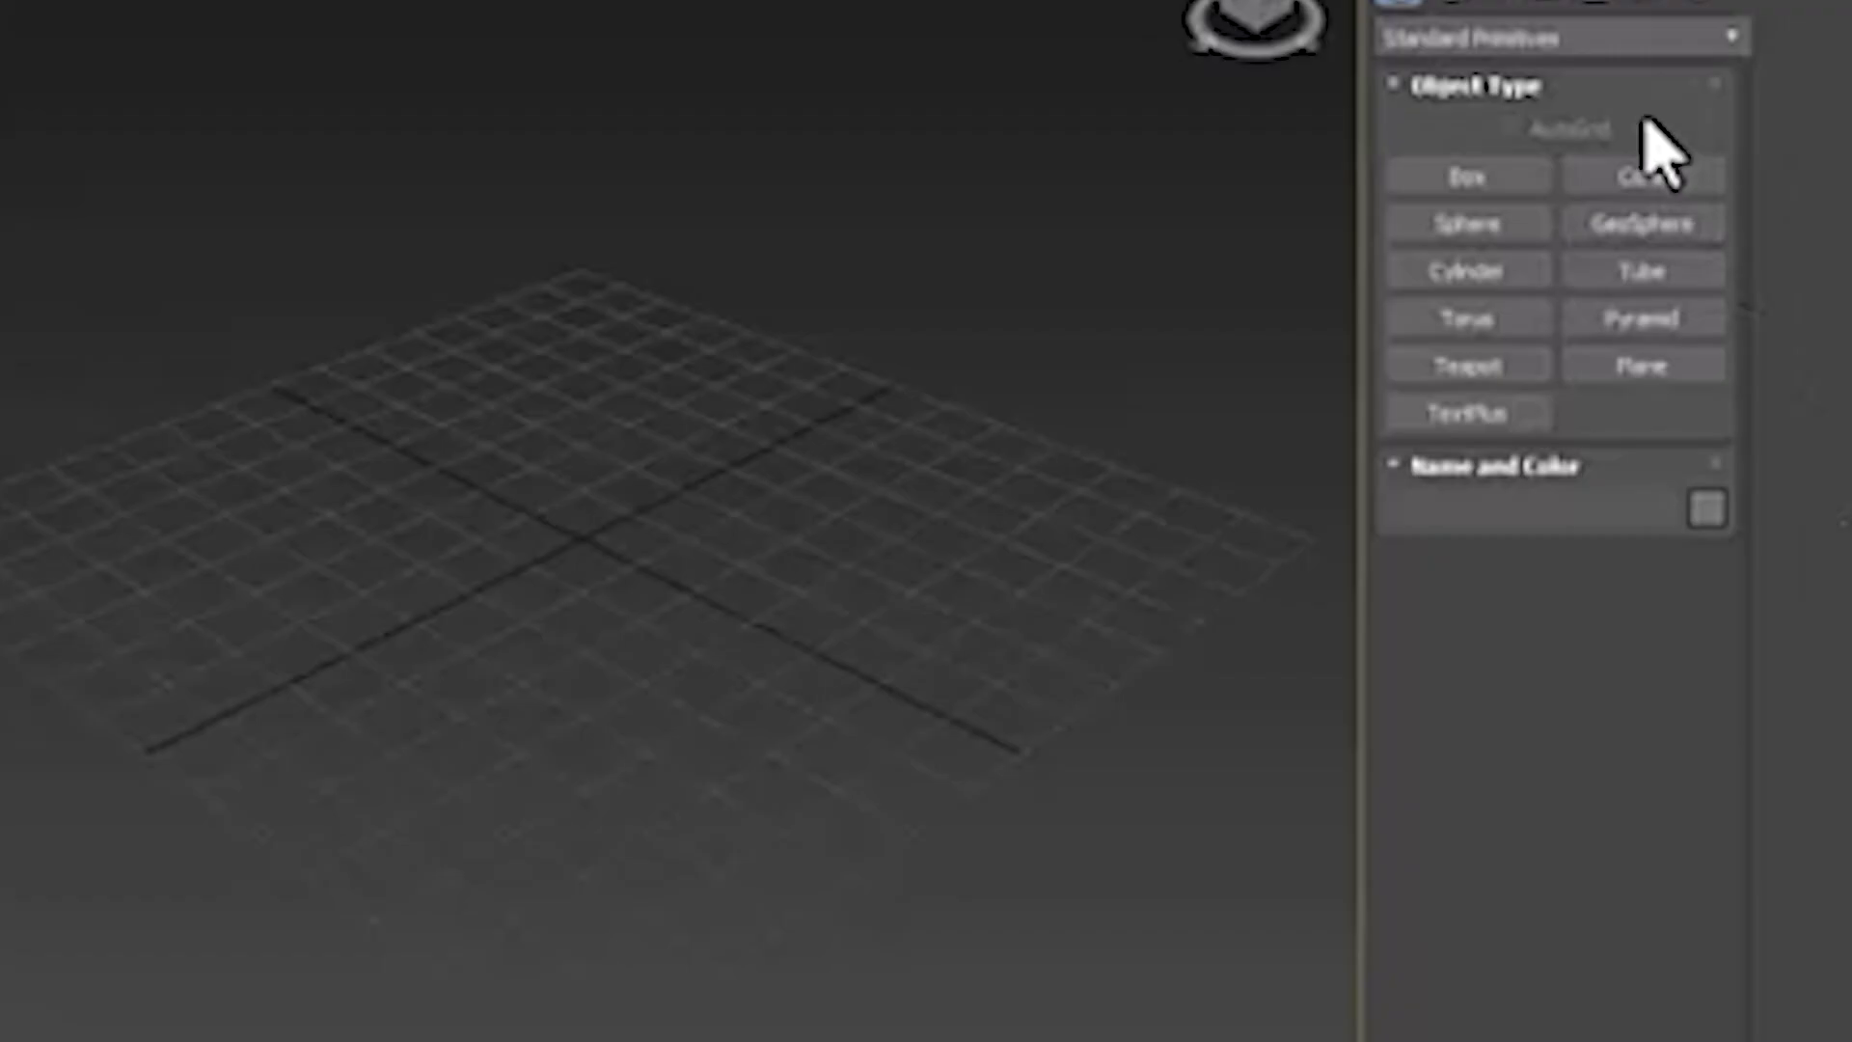
# Switch the Create panel to Particle Systems and pick the Super Spray tool
pyautogui.click(1469, 41)
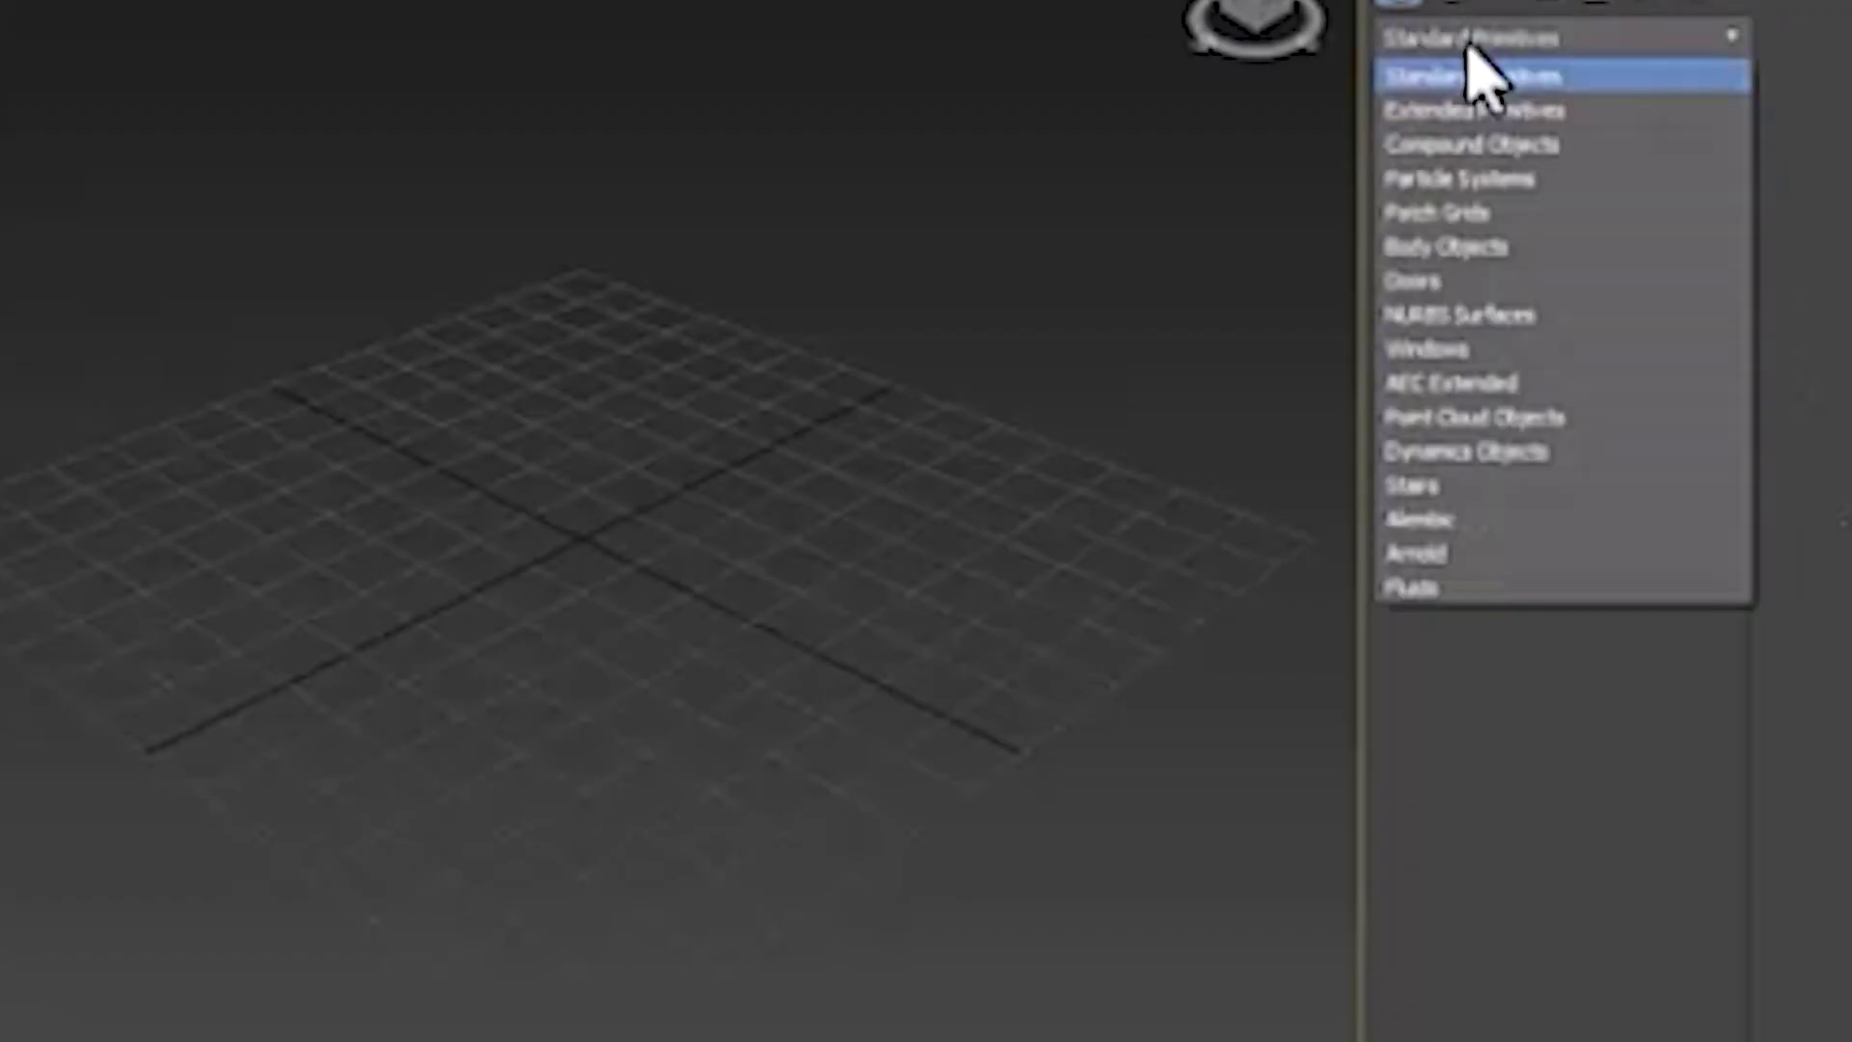
pyautogui.click(1476, 190)
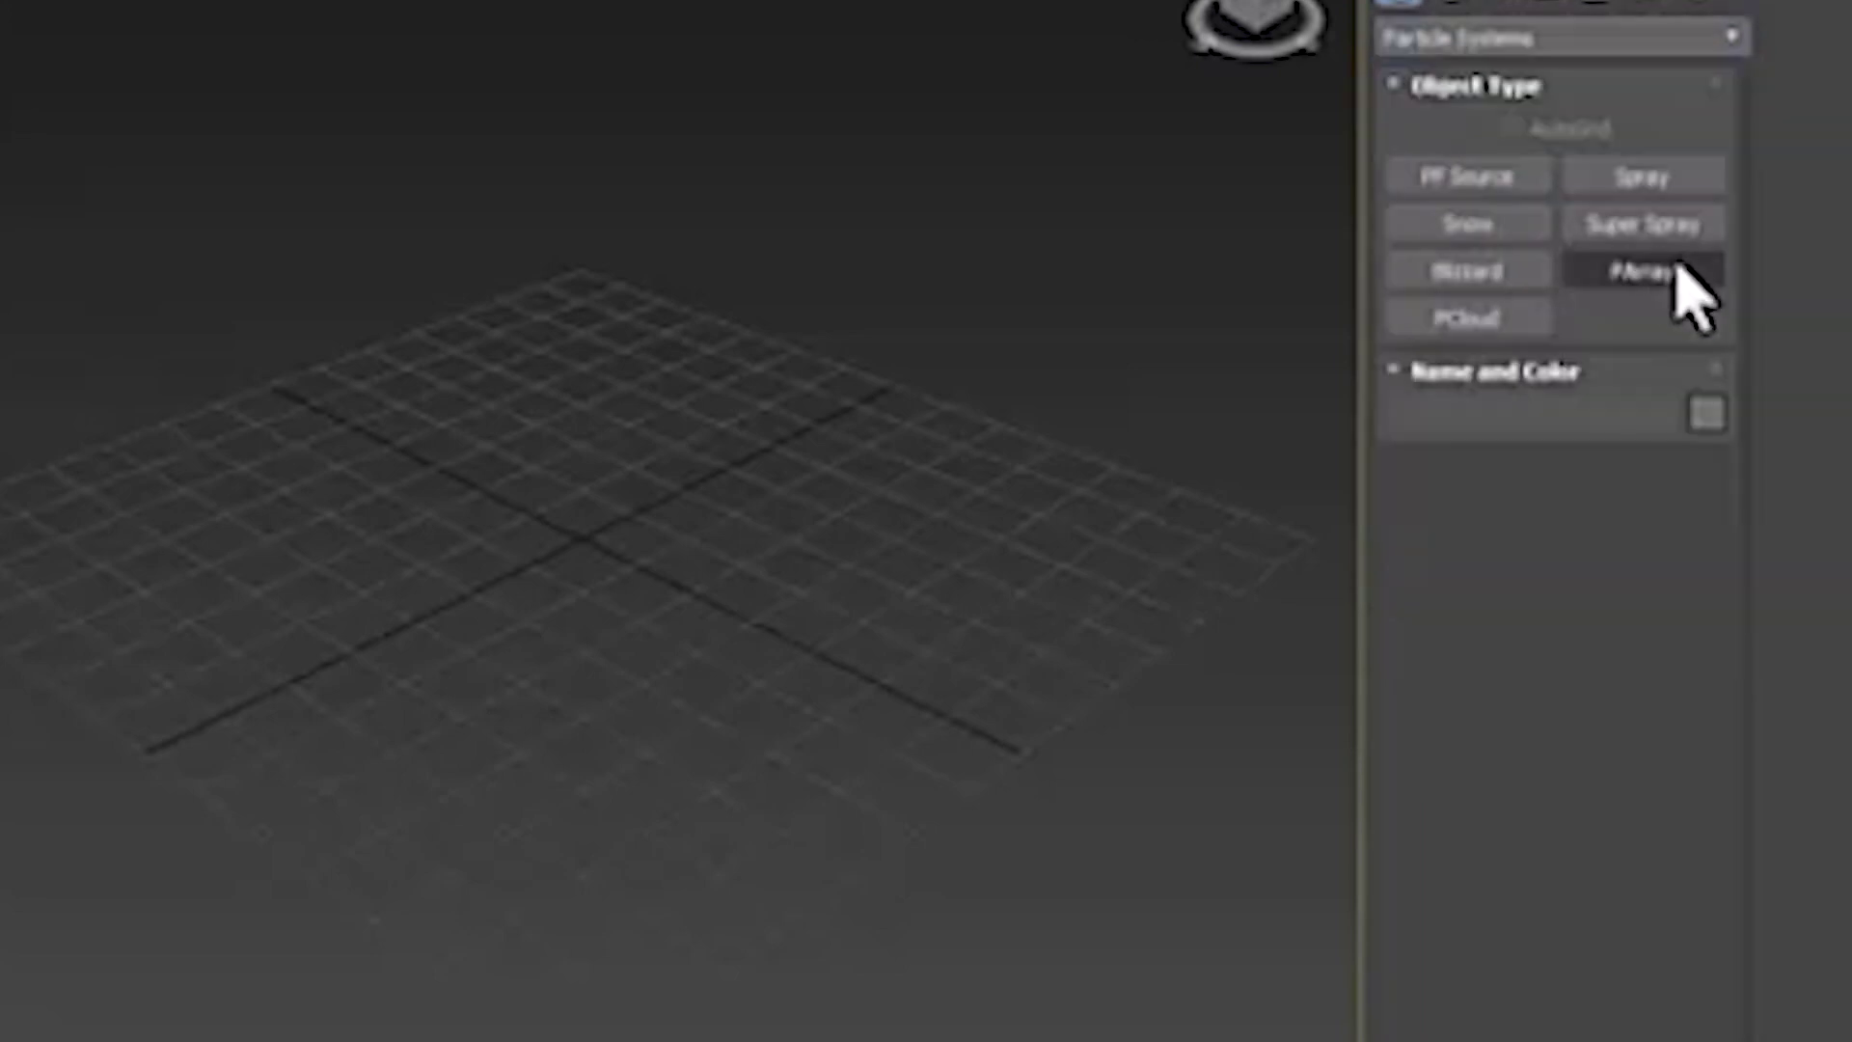
pyautogui.click(1677, 232)
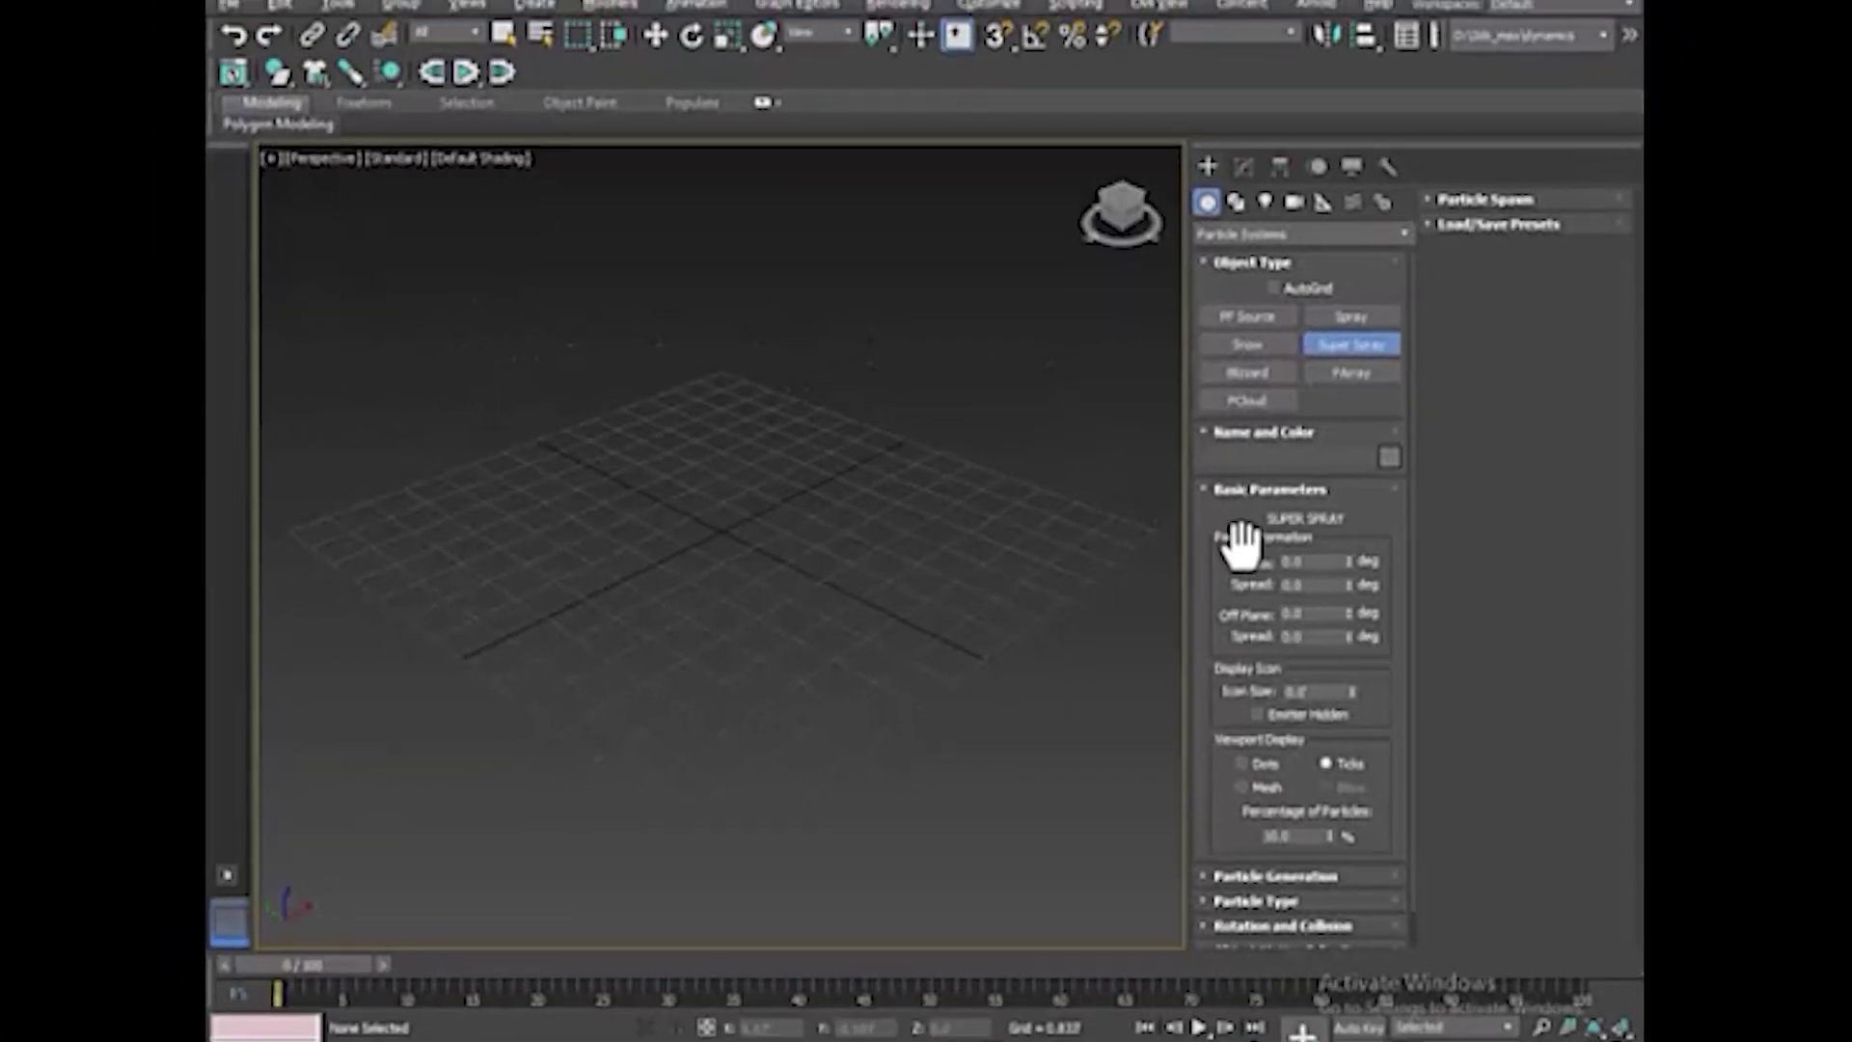
# Draw the SuperSpray001 emitter on the grid, orbit around it, then deselect it
pyautogui.moveTo(741, 559); pyautogui.dragTo(778, 591)
pyautogui.press('w')
pyautogui.moveTo(756, 529)
pyautogui.keyDown('alt'); pyautogui.mouseDown(button='middle')
pyautogui.moveTo(712, 600)
pyautogui.moveTo(756, 588)
pyautogui.mouseUp(button='middle'); pyautogui.keyUp('alt')
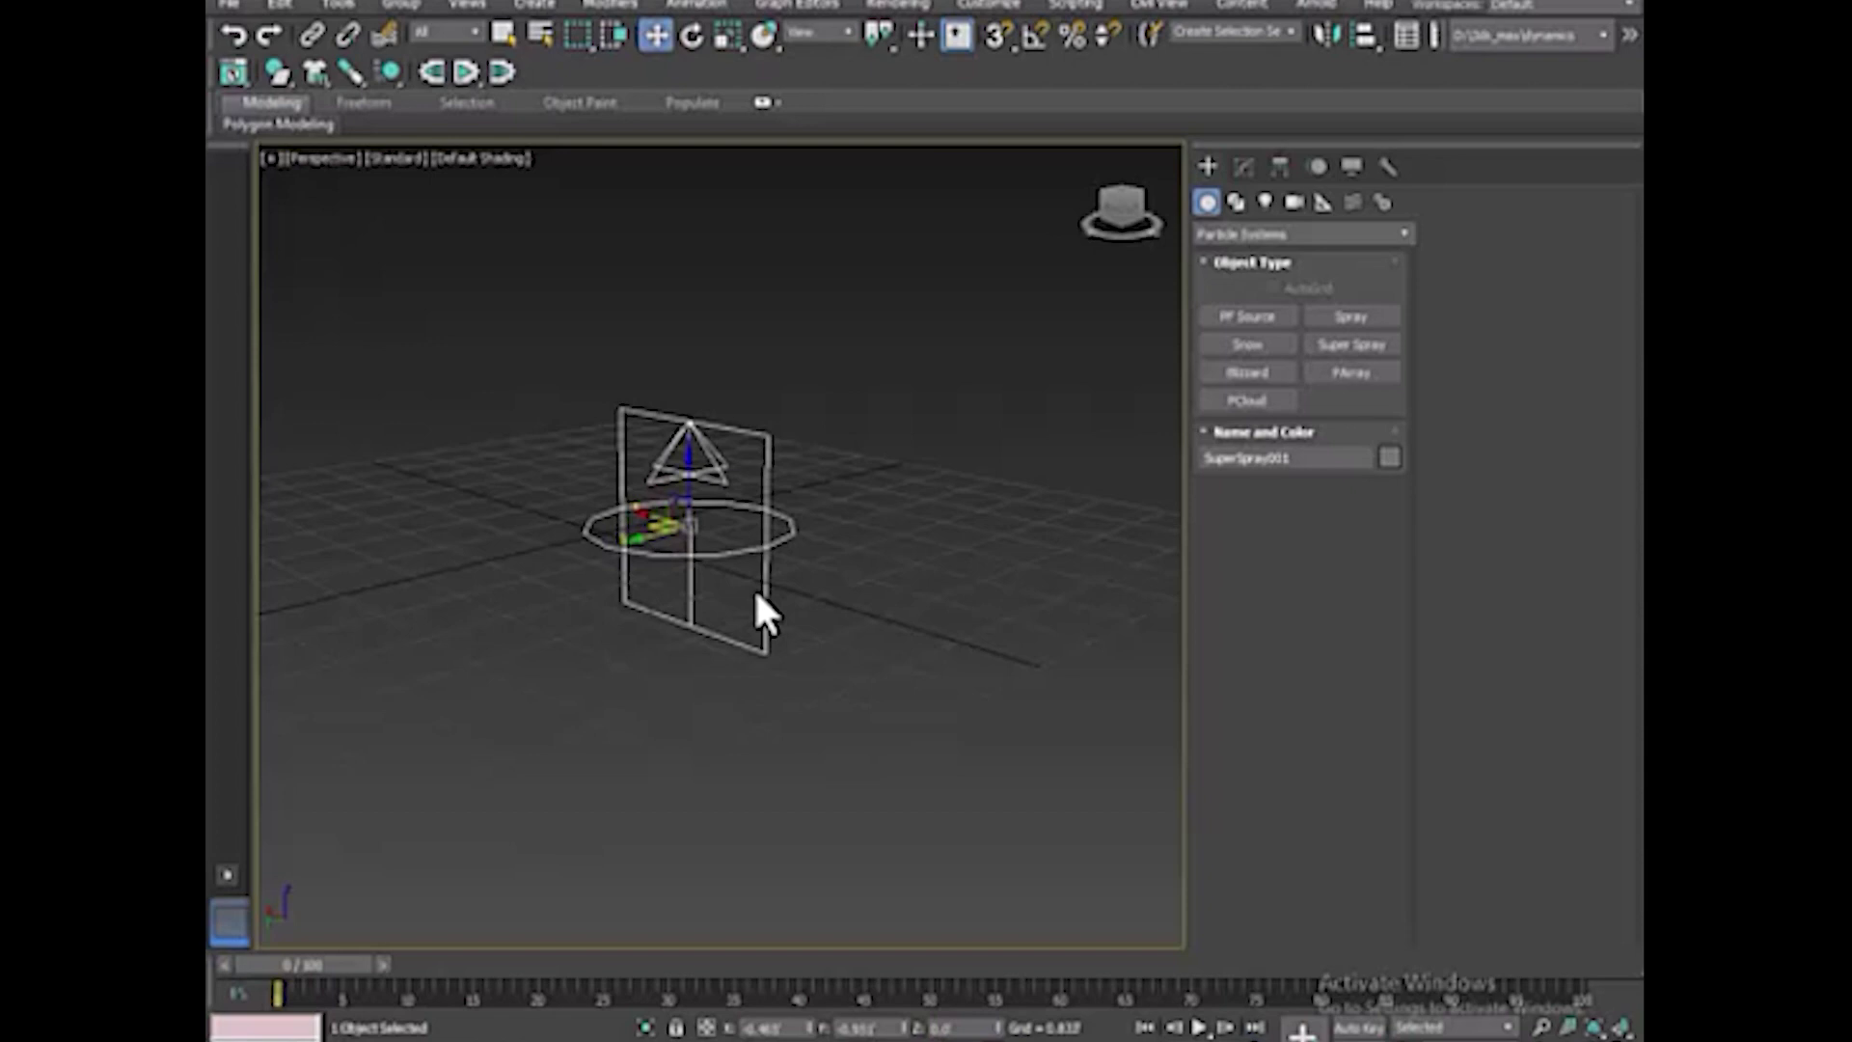
pyautogui.keyDown('alt'); pyautogui.moveTo(754, 588); pyautogui.dragTo(715, 582, button='middle'); pyautogui.keyUp('alt')
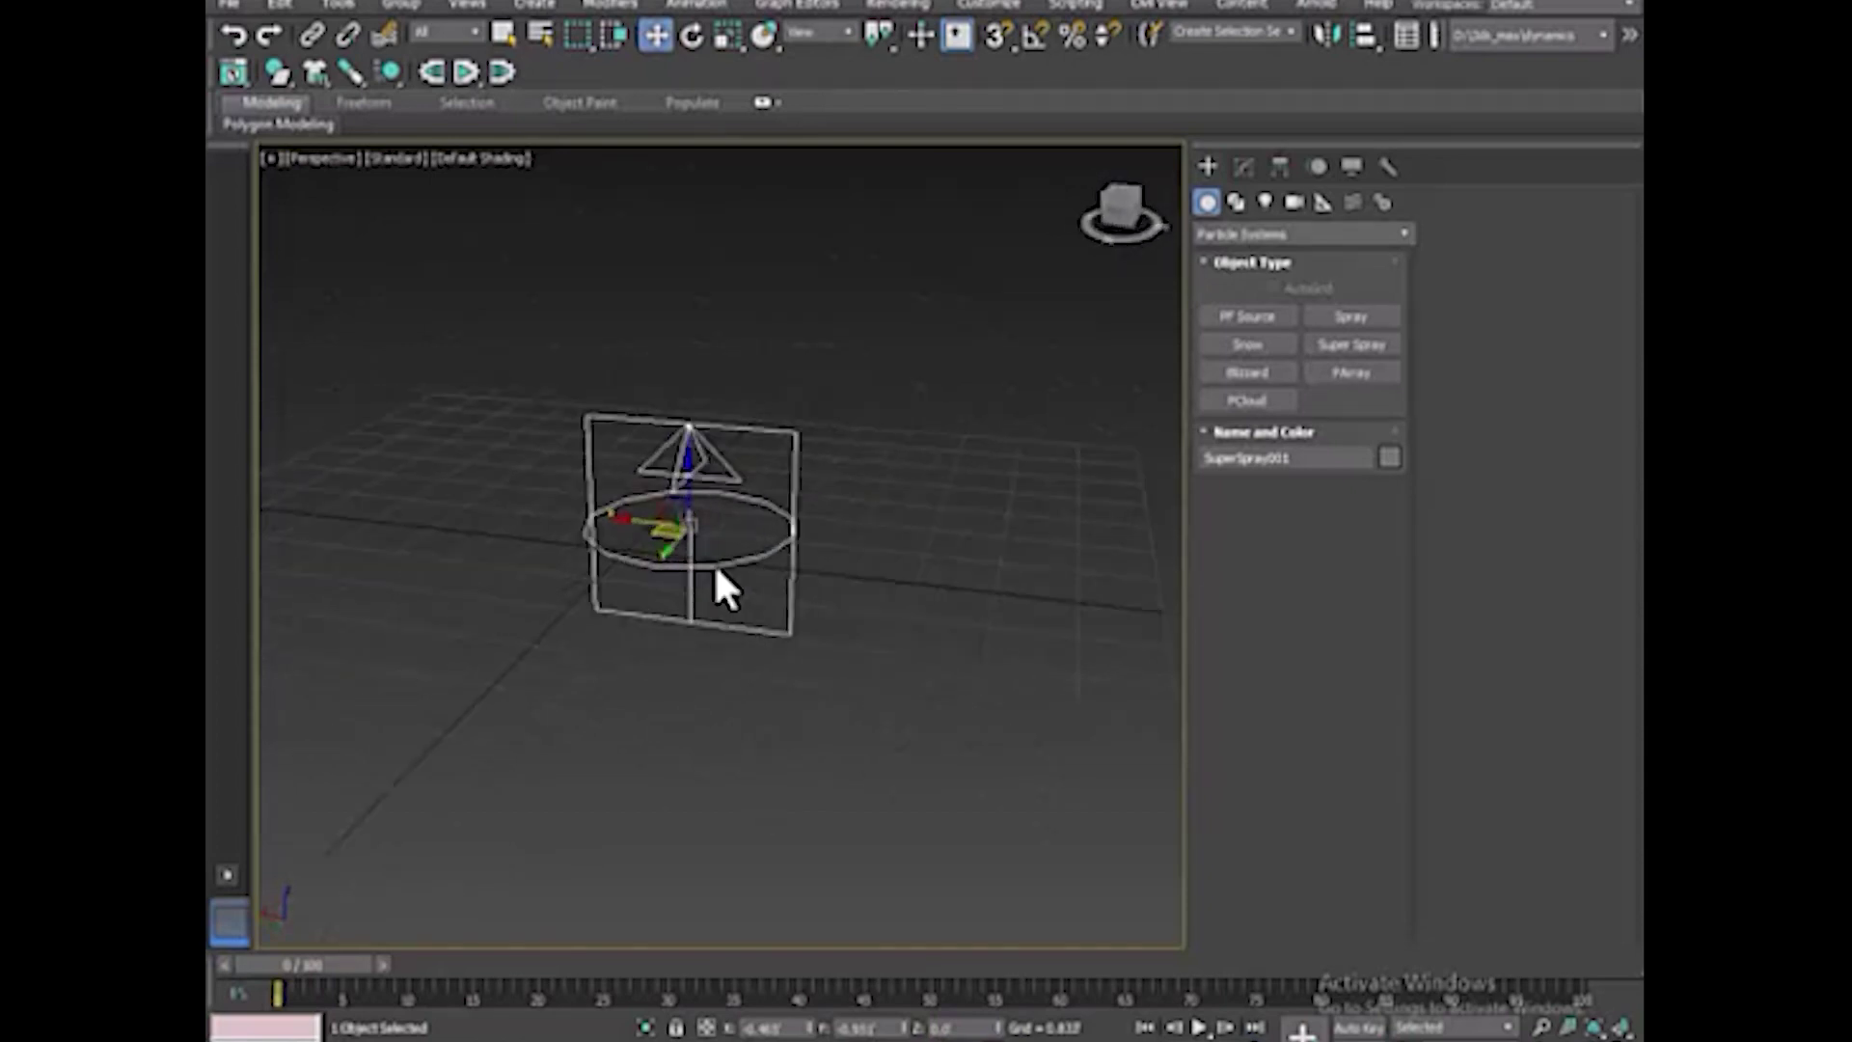
pyautogui.click(798, 707)
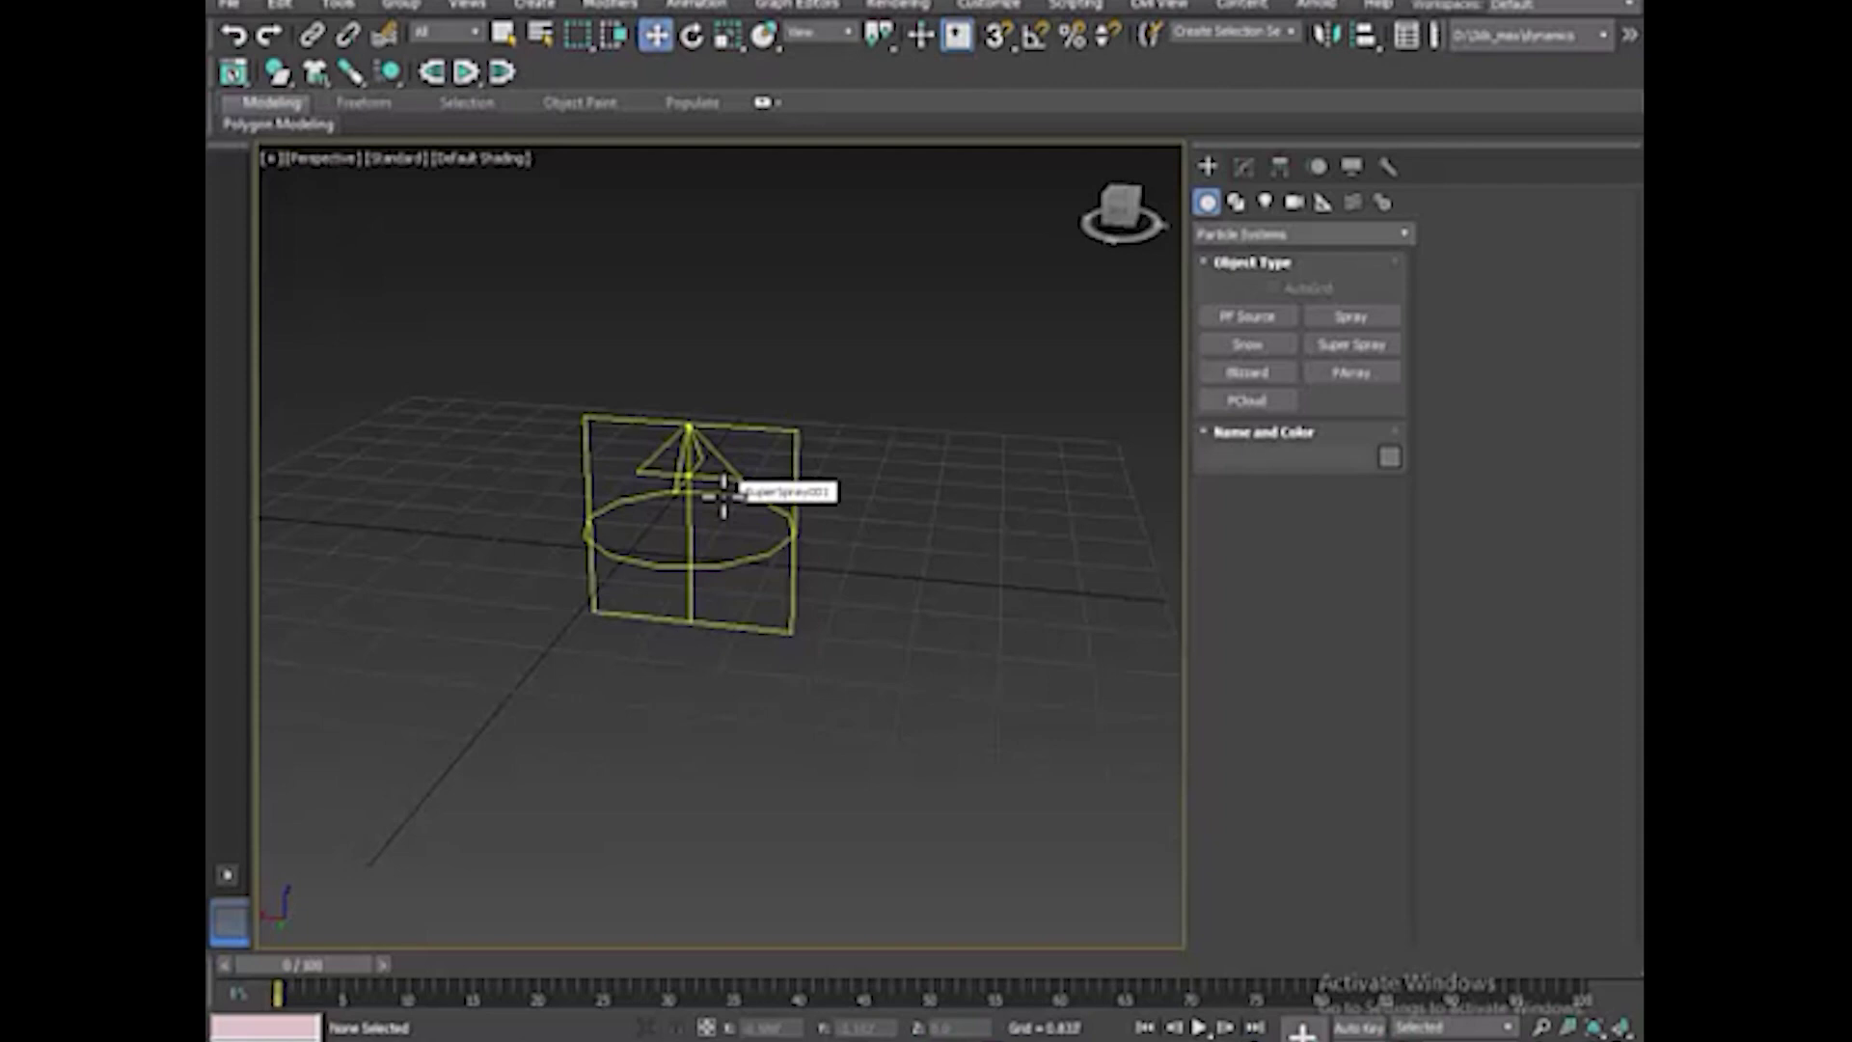
# Show SuperSpray001's parameters in the Modify panel and play the animation to watch emission
pyautogui.click(723, 495)
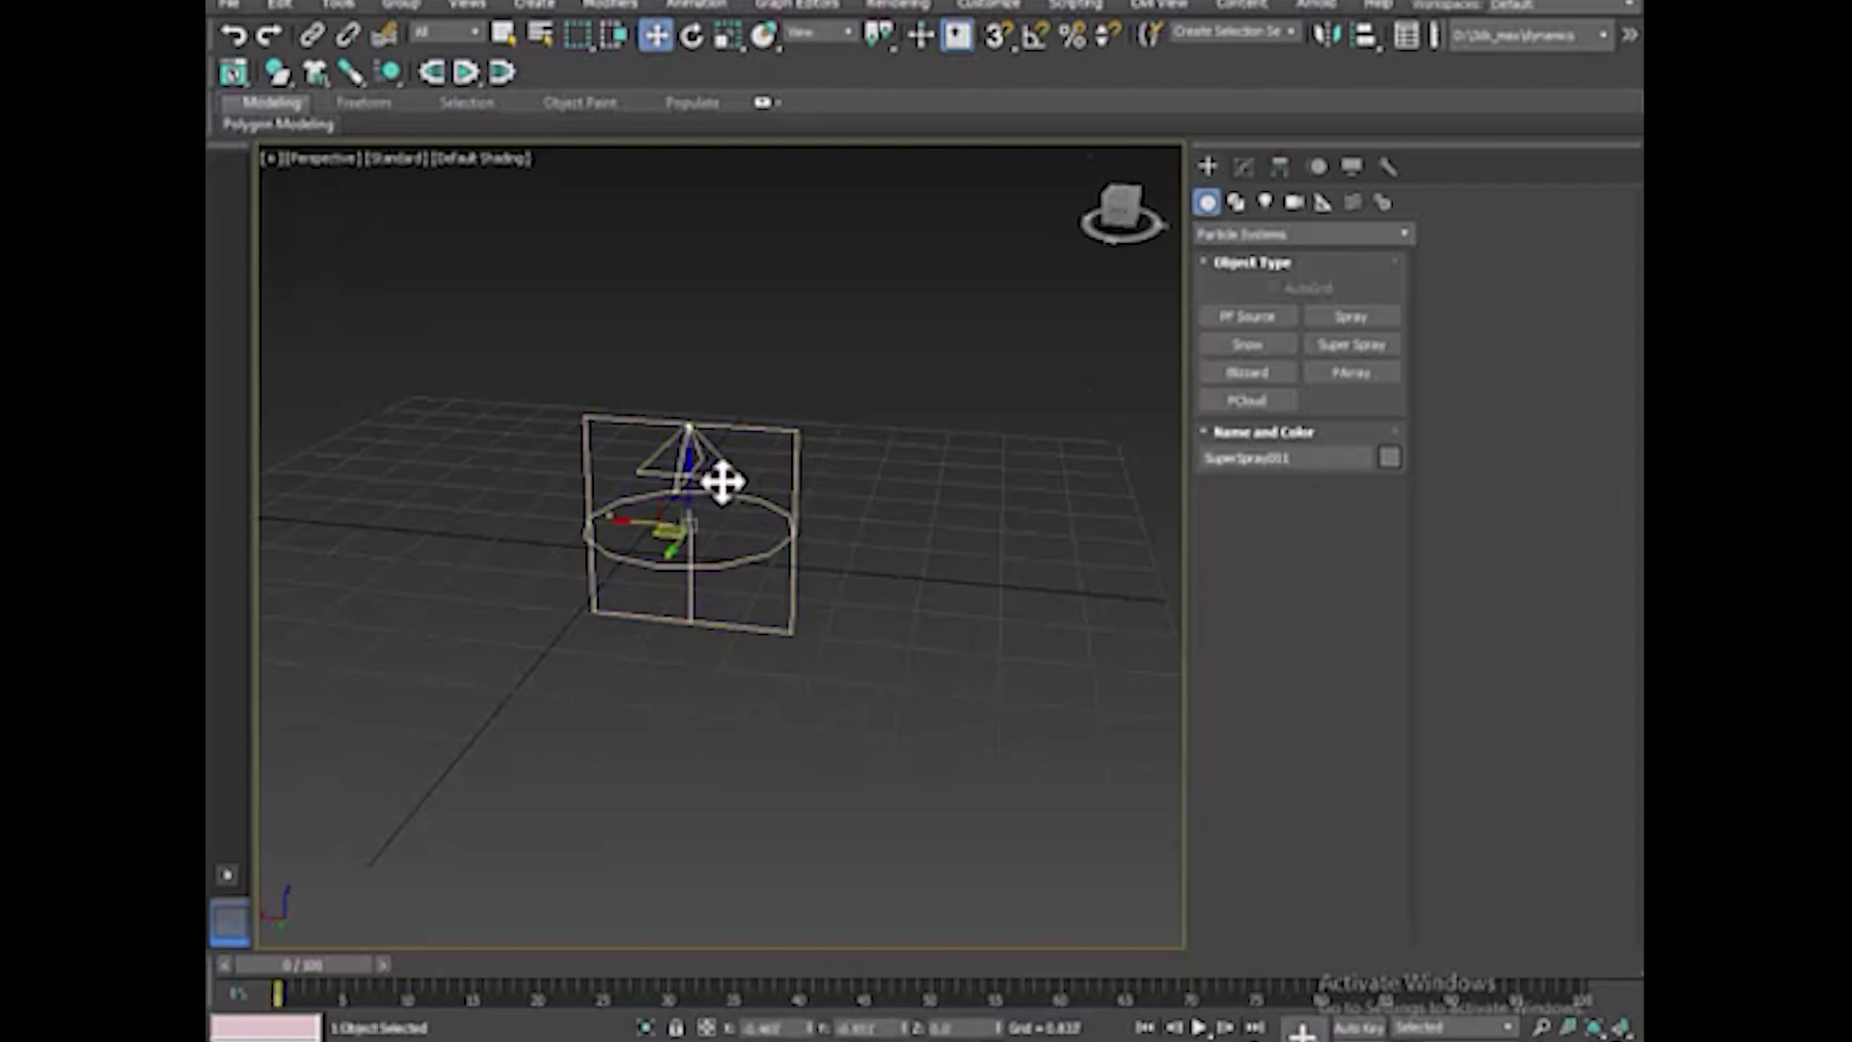
pyautogui.click(1243, 168)
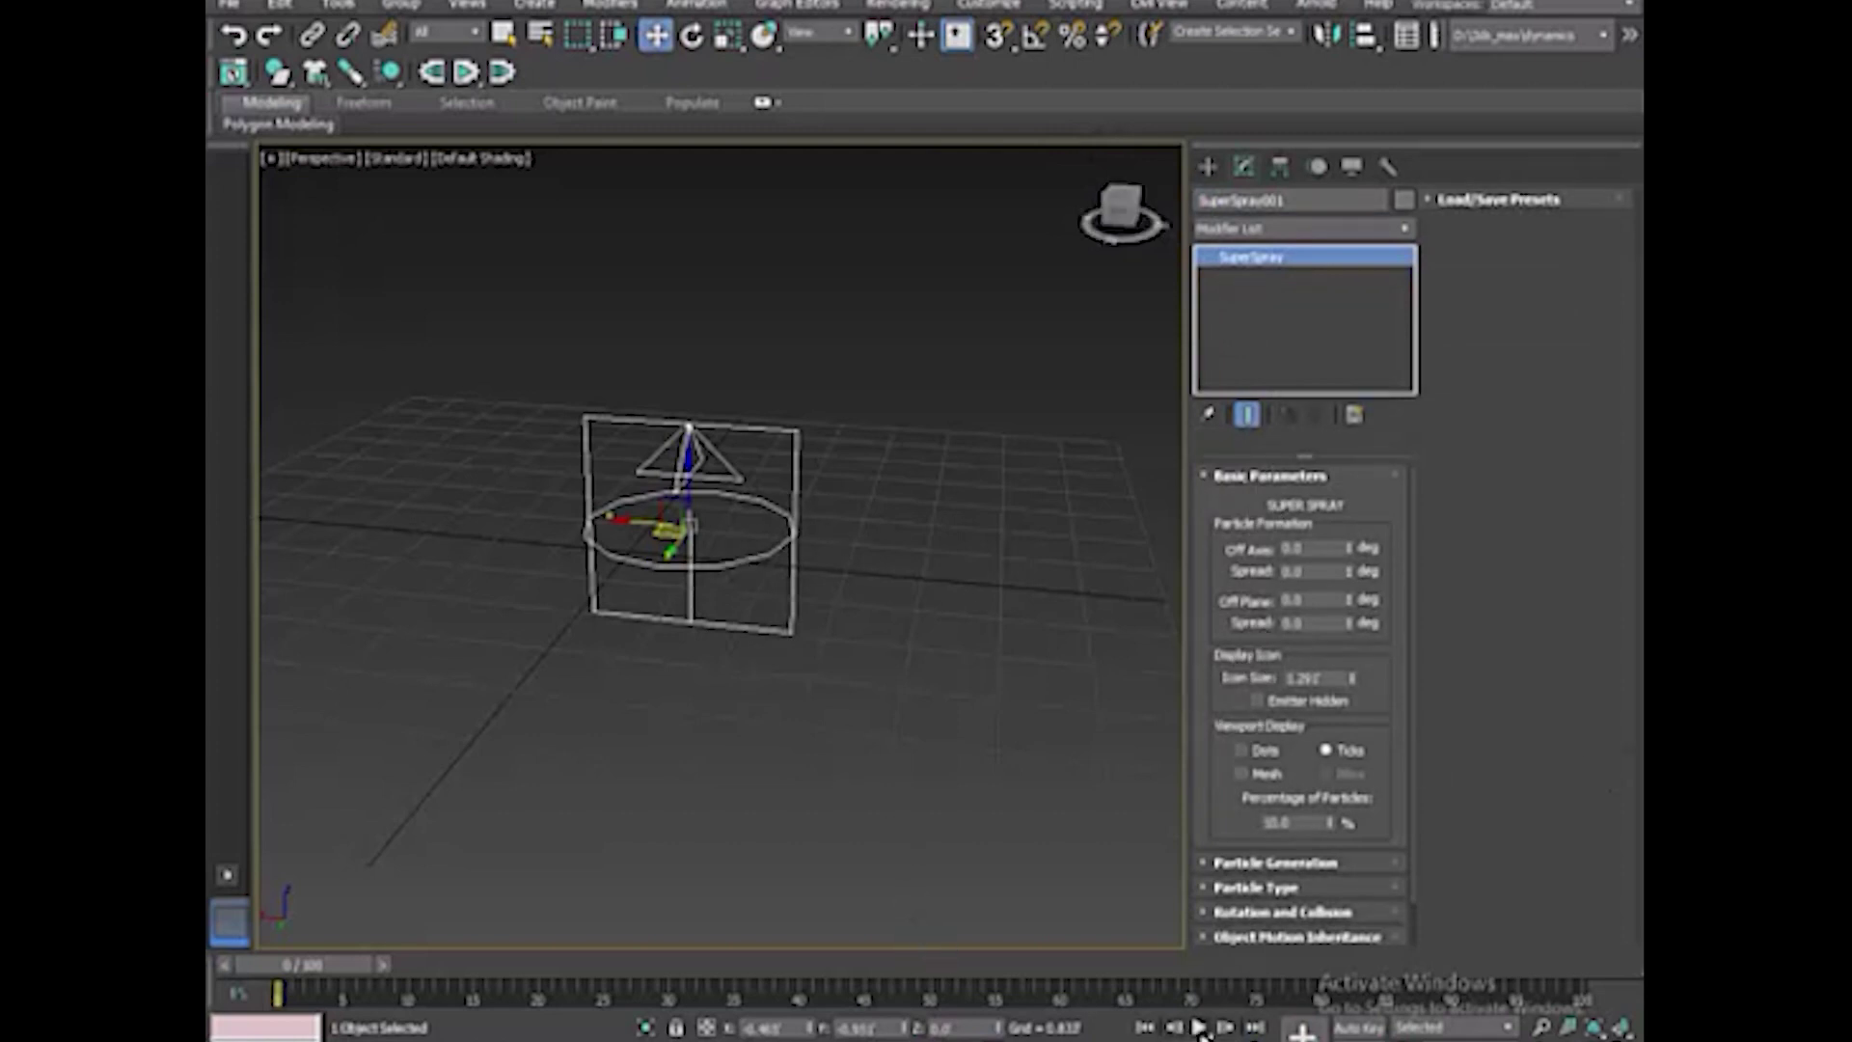
pyautogui.click(1199, 1028)
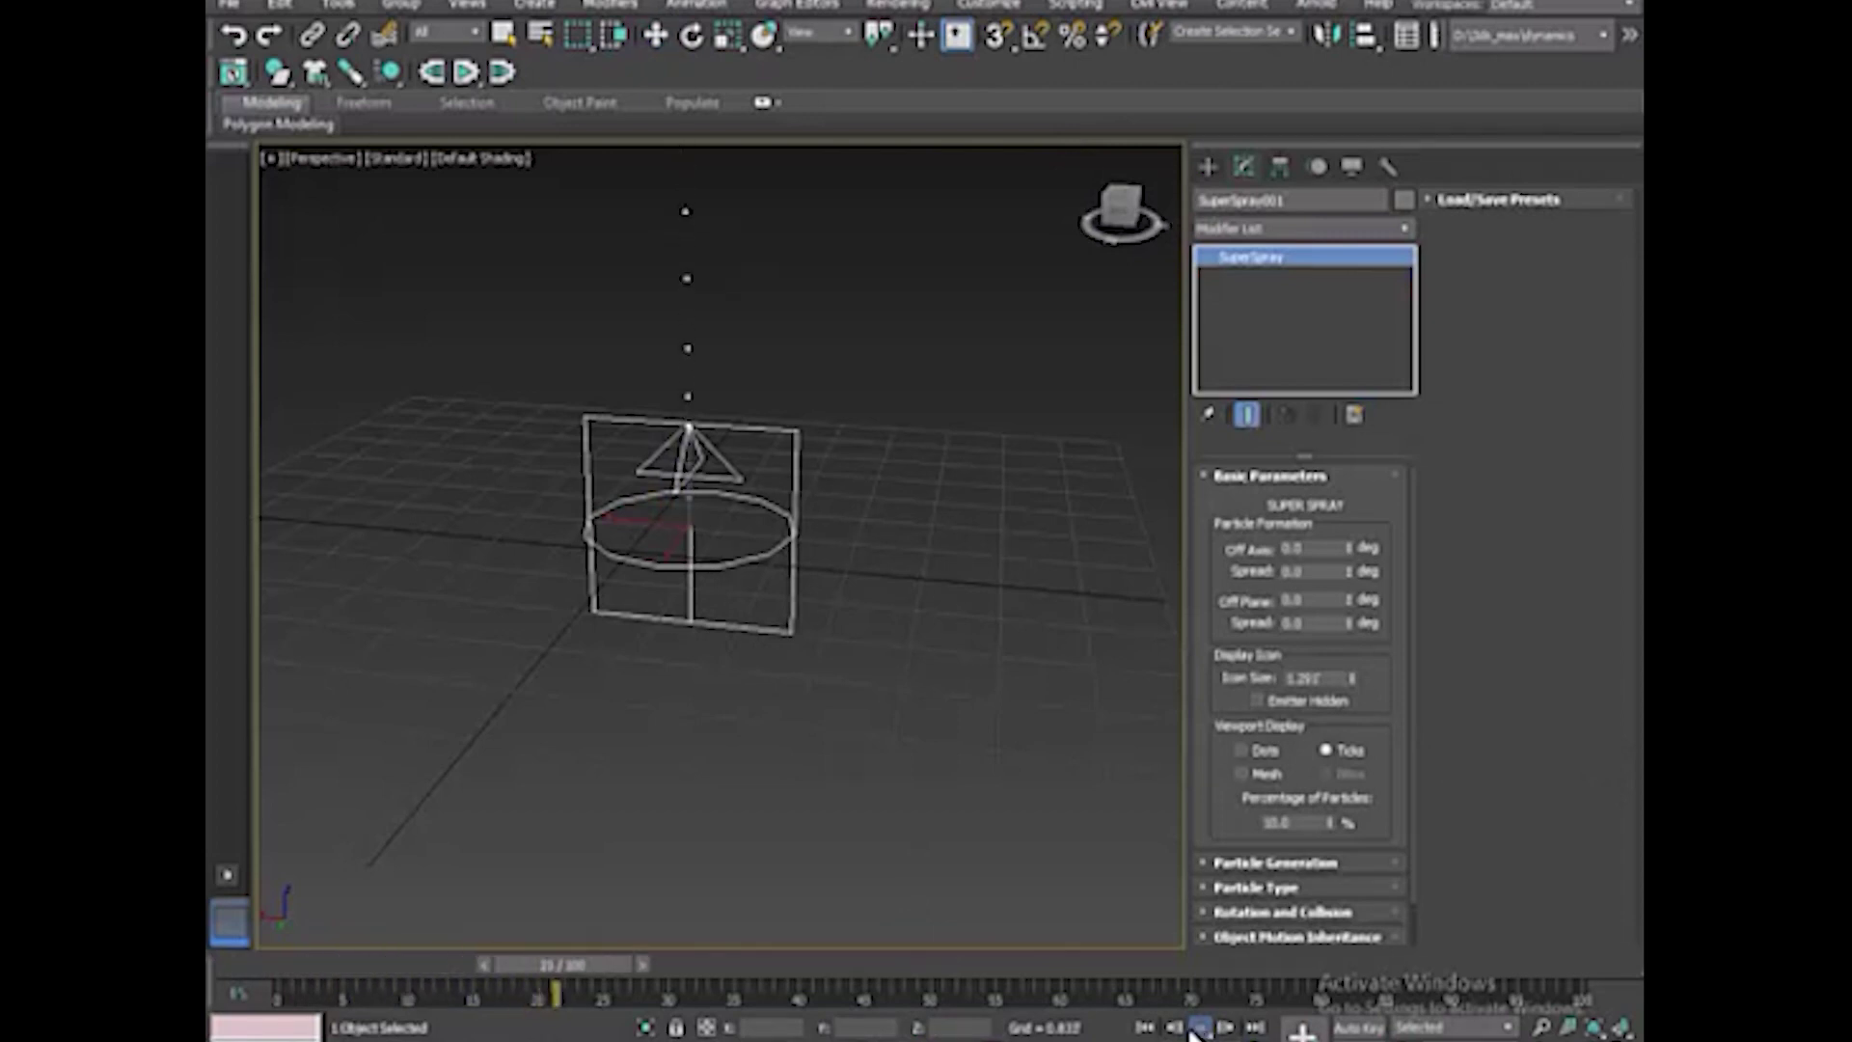
pyautogui.scroll(-3, 569, 487)
pyautogui.moveTo(569, 487)
pyautogui.mouseDown(button='middle')
pyautogui.moveTo(687, 579)
pyautogui.moveTo(692, 621)
pyautogui.mouseUp(button='middle')
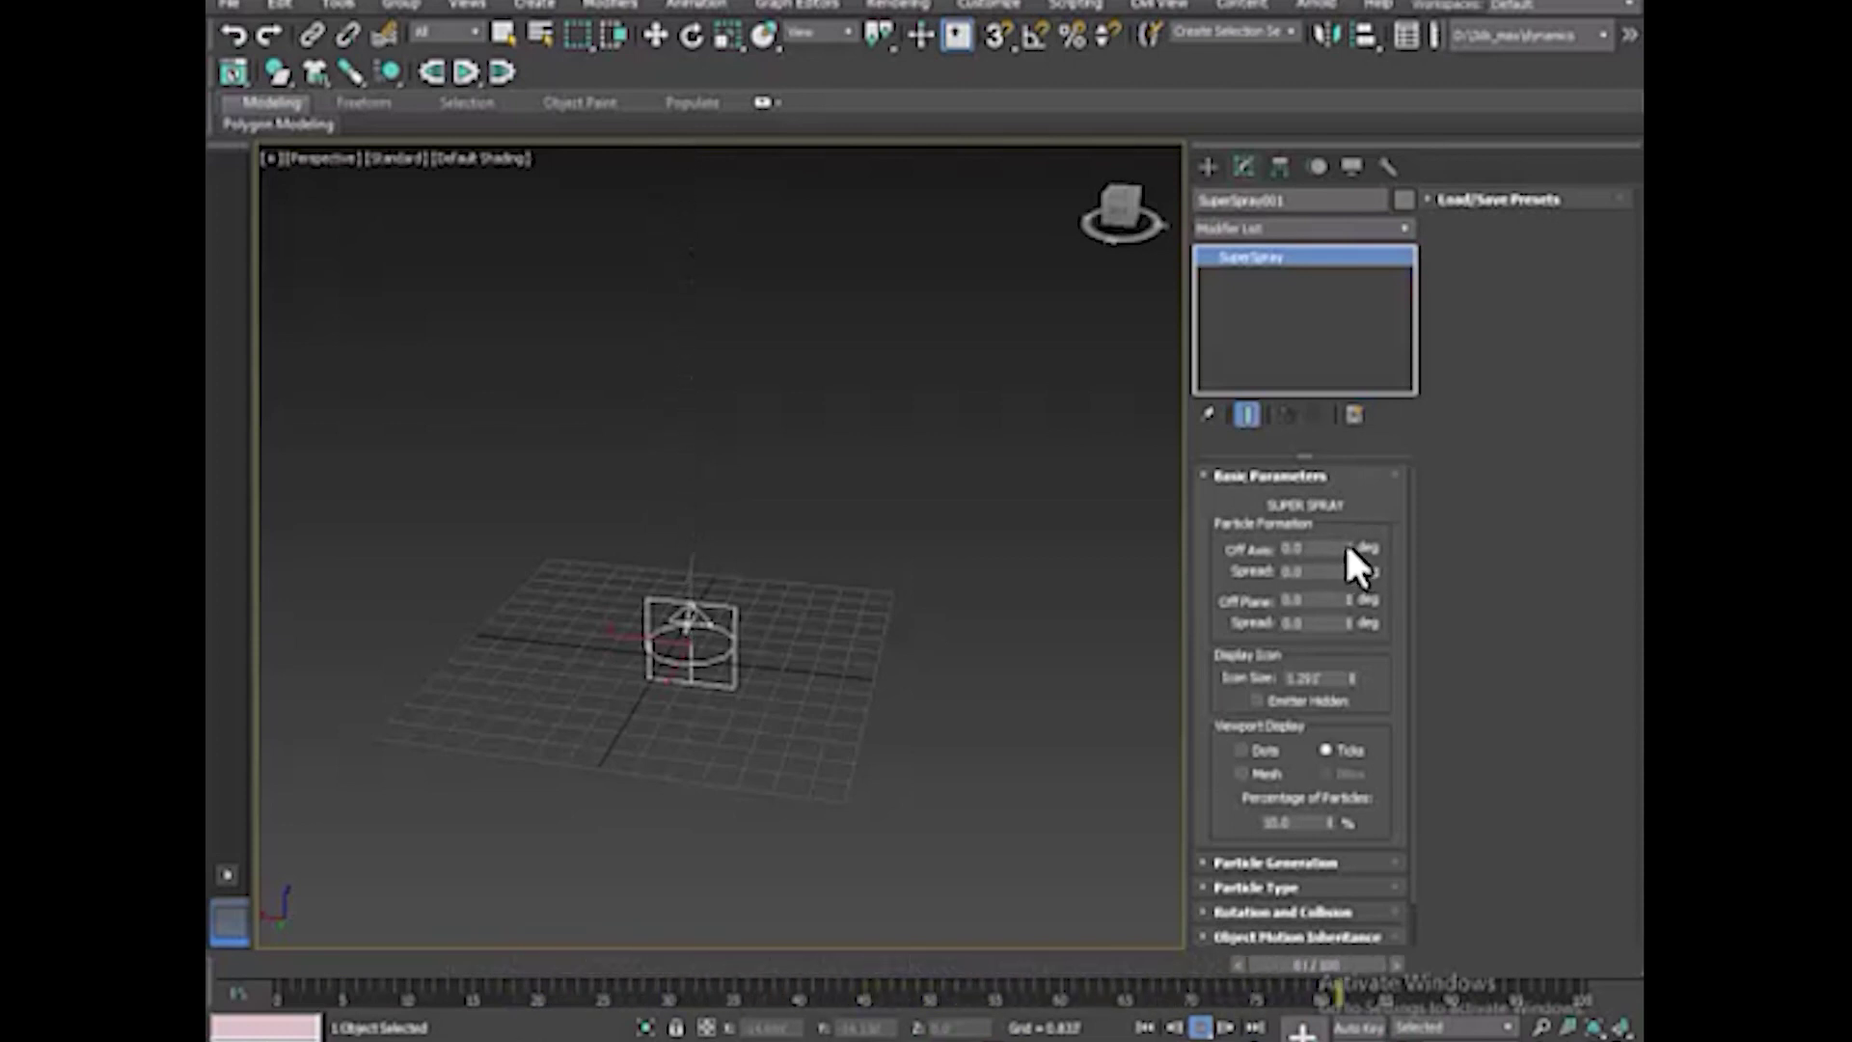
pyautogui.moveTo(1347, 548); pyautogui.dragTo(1354, 502)
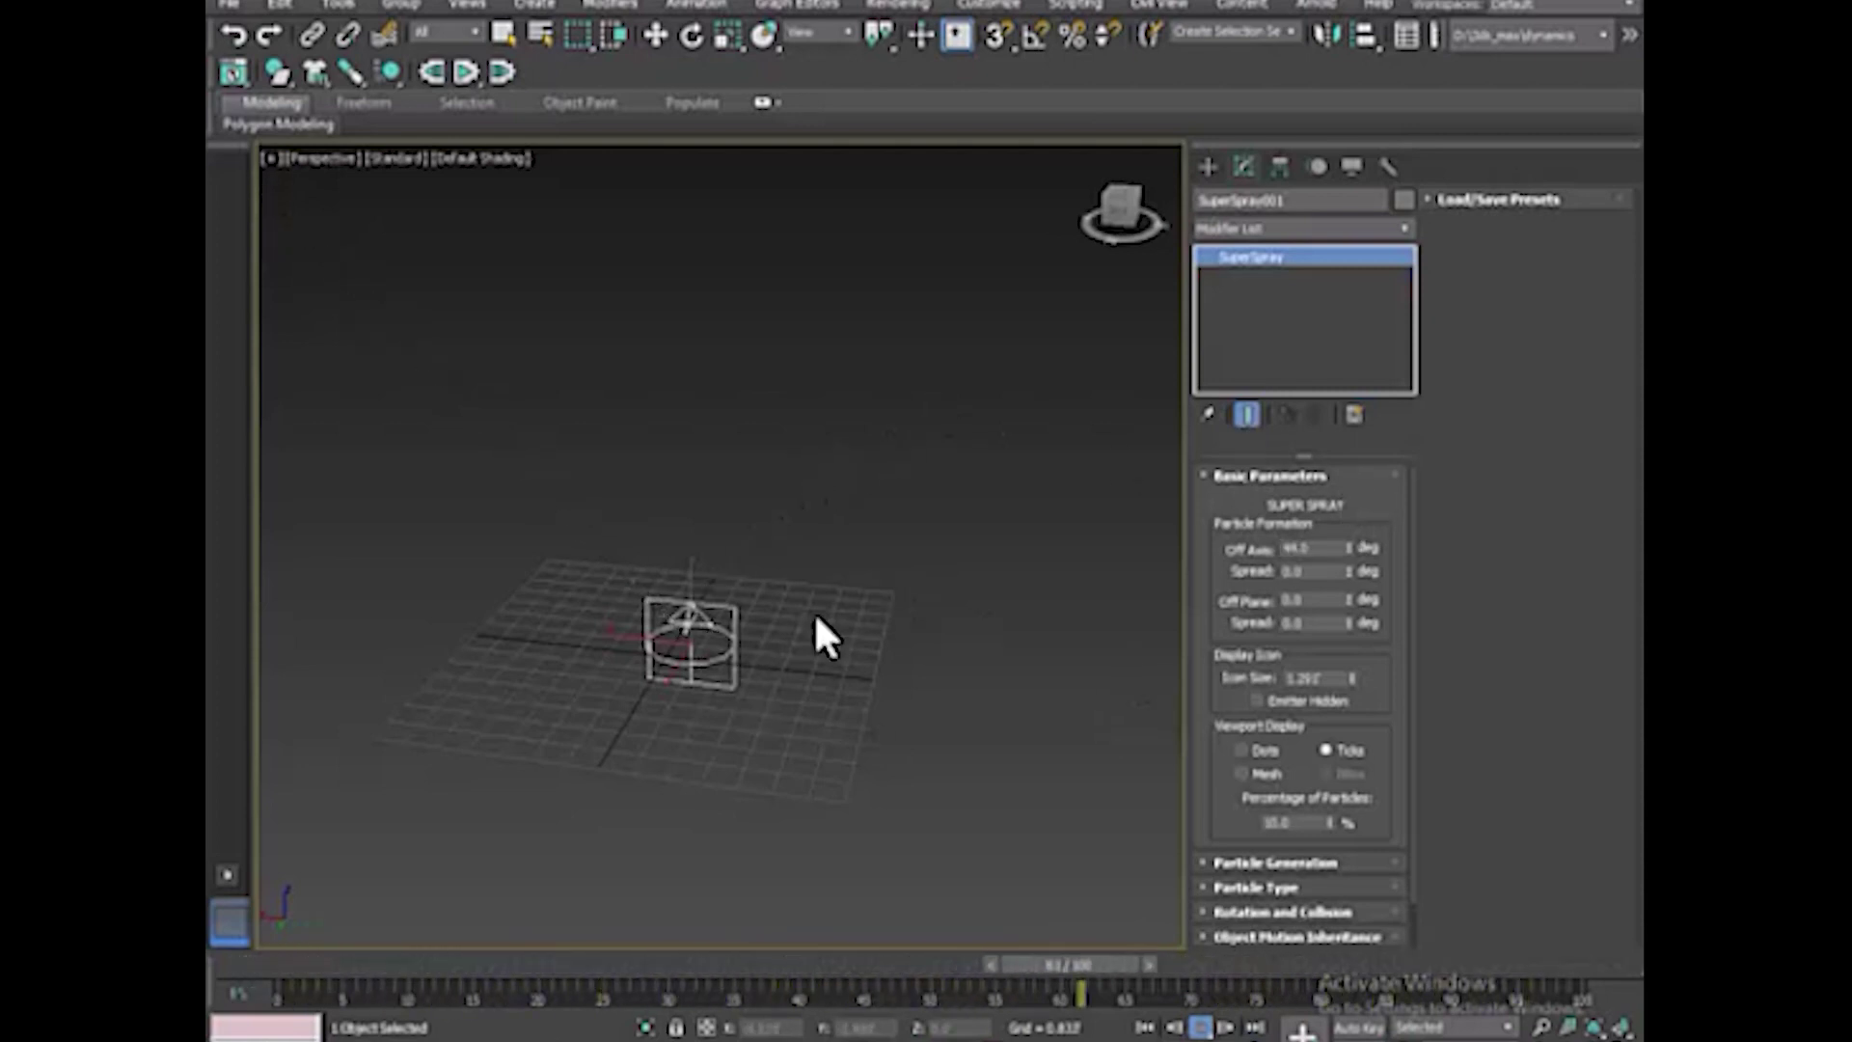
pyautogui.moveTo(780, 755)
pyautogui.keyDown('alt'); pyautogui.mouseDown(button='middle')
pyautogui.moveTo(830, 677)
pyautogui.moveTo(634, 680)
pyautogui.moveTo(512, 627)
pyautogui.moveTo(814, 628)
pyautogui.mouseUp(button='middle'); pyautogui.keyUp('alt')
pyautogui.scroll(3, 819, 627)
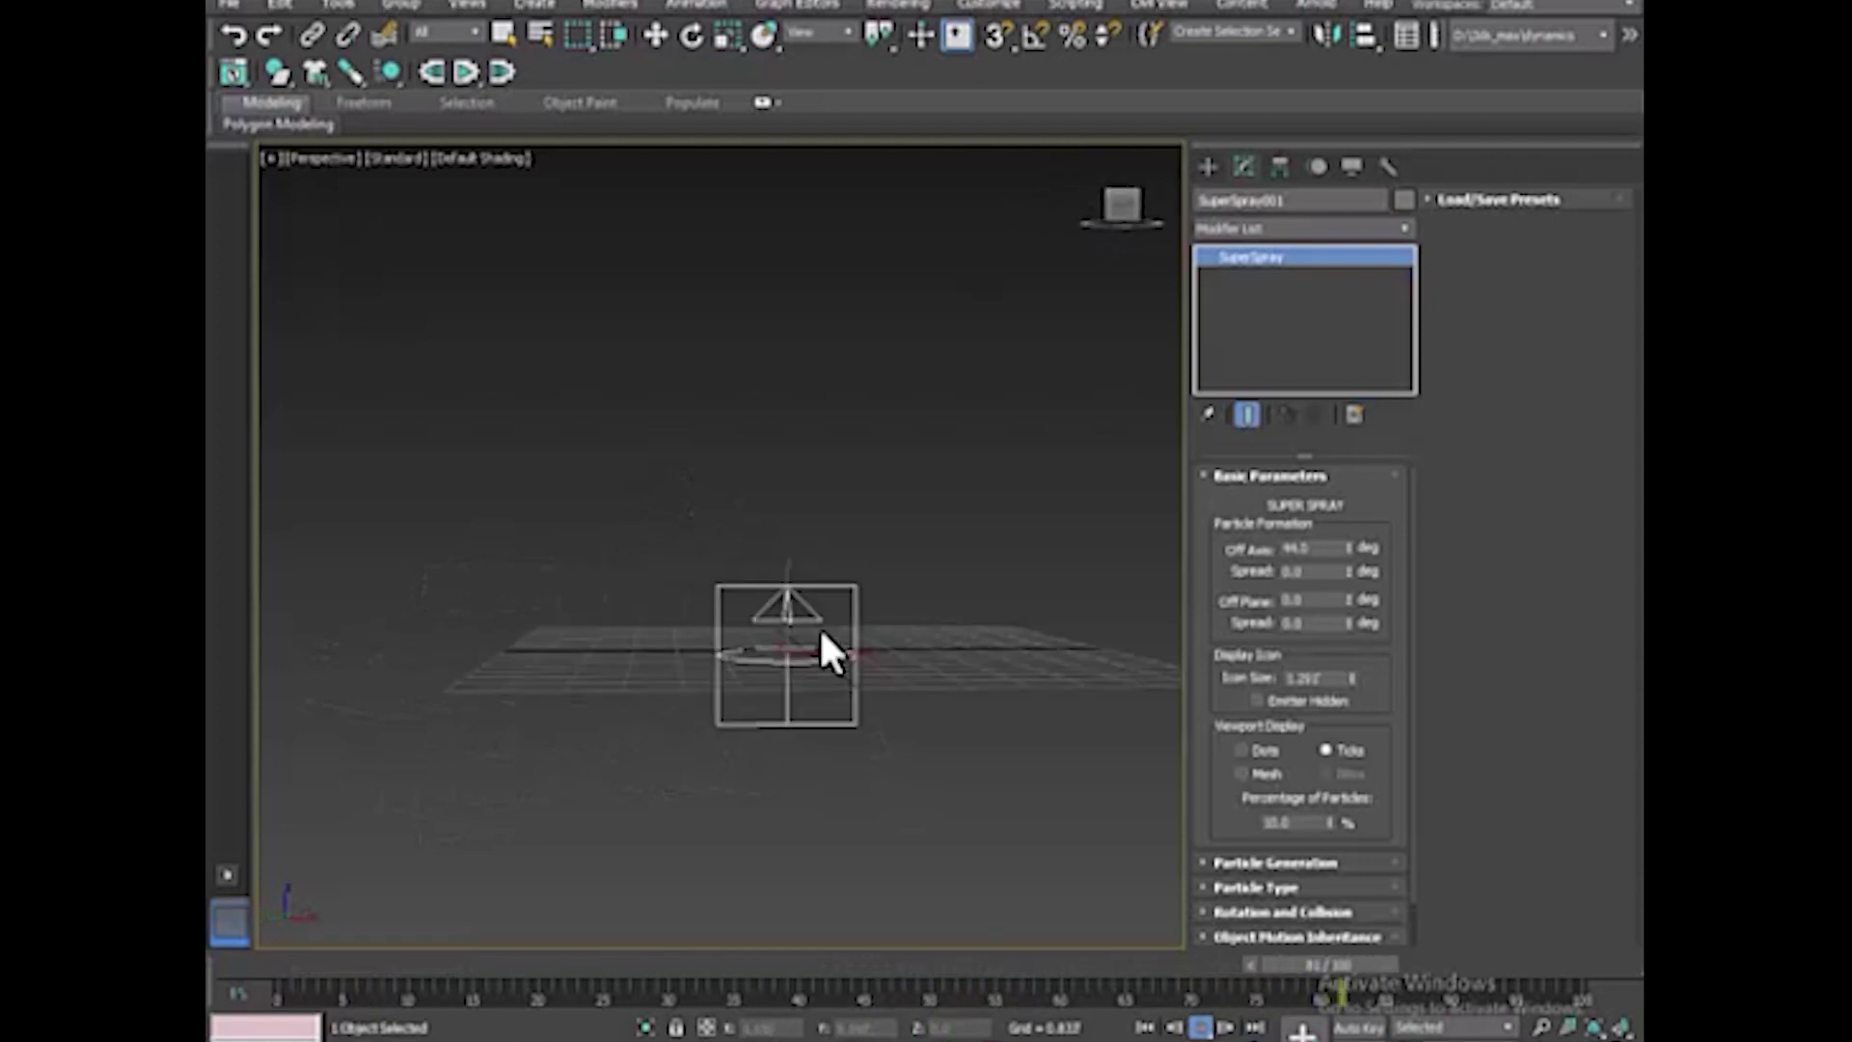
pyautogui.scroll(2, 816, 637)
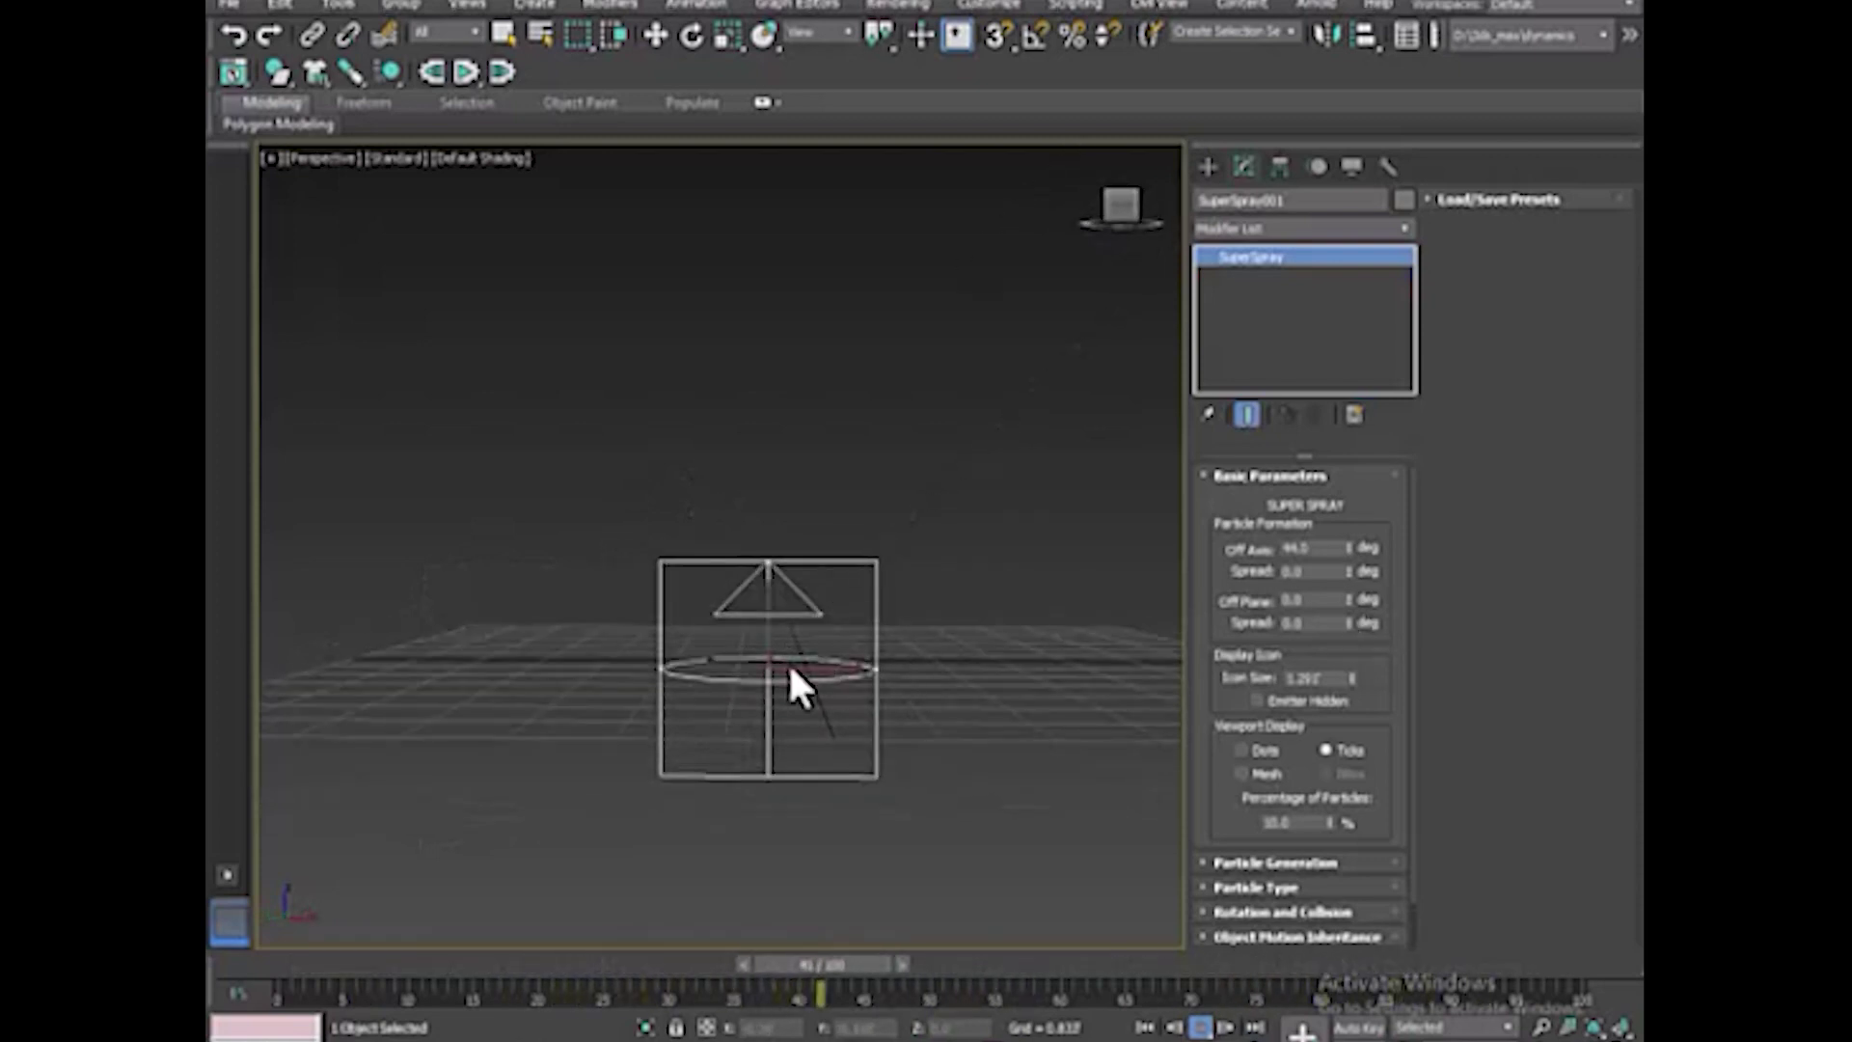
pyautogui.moveTo(1346, 546); pyautogui.dragTo(1348, 478)
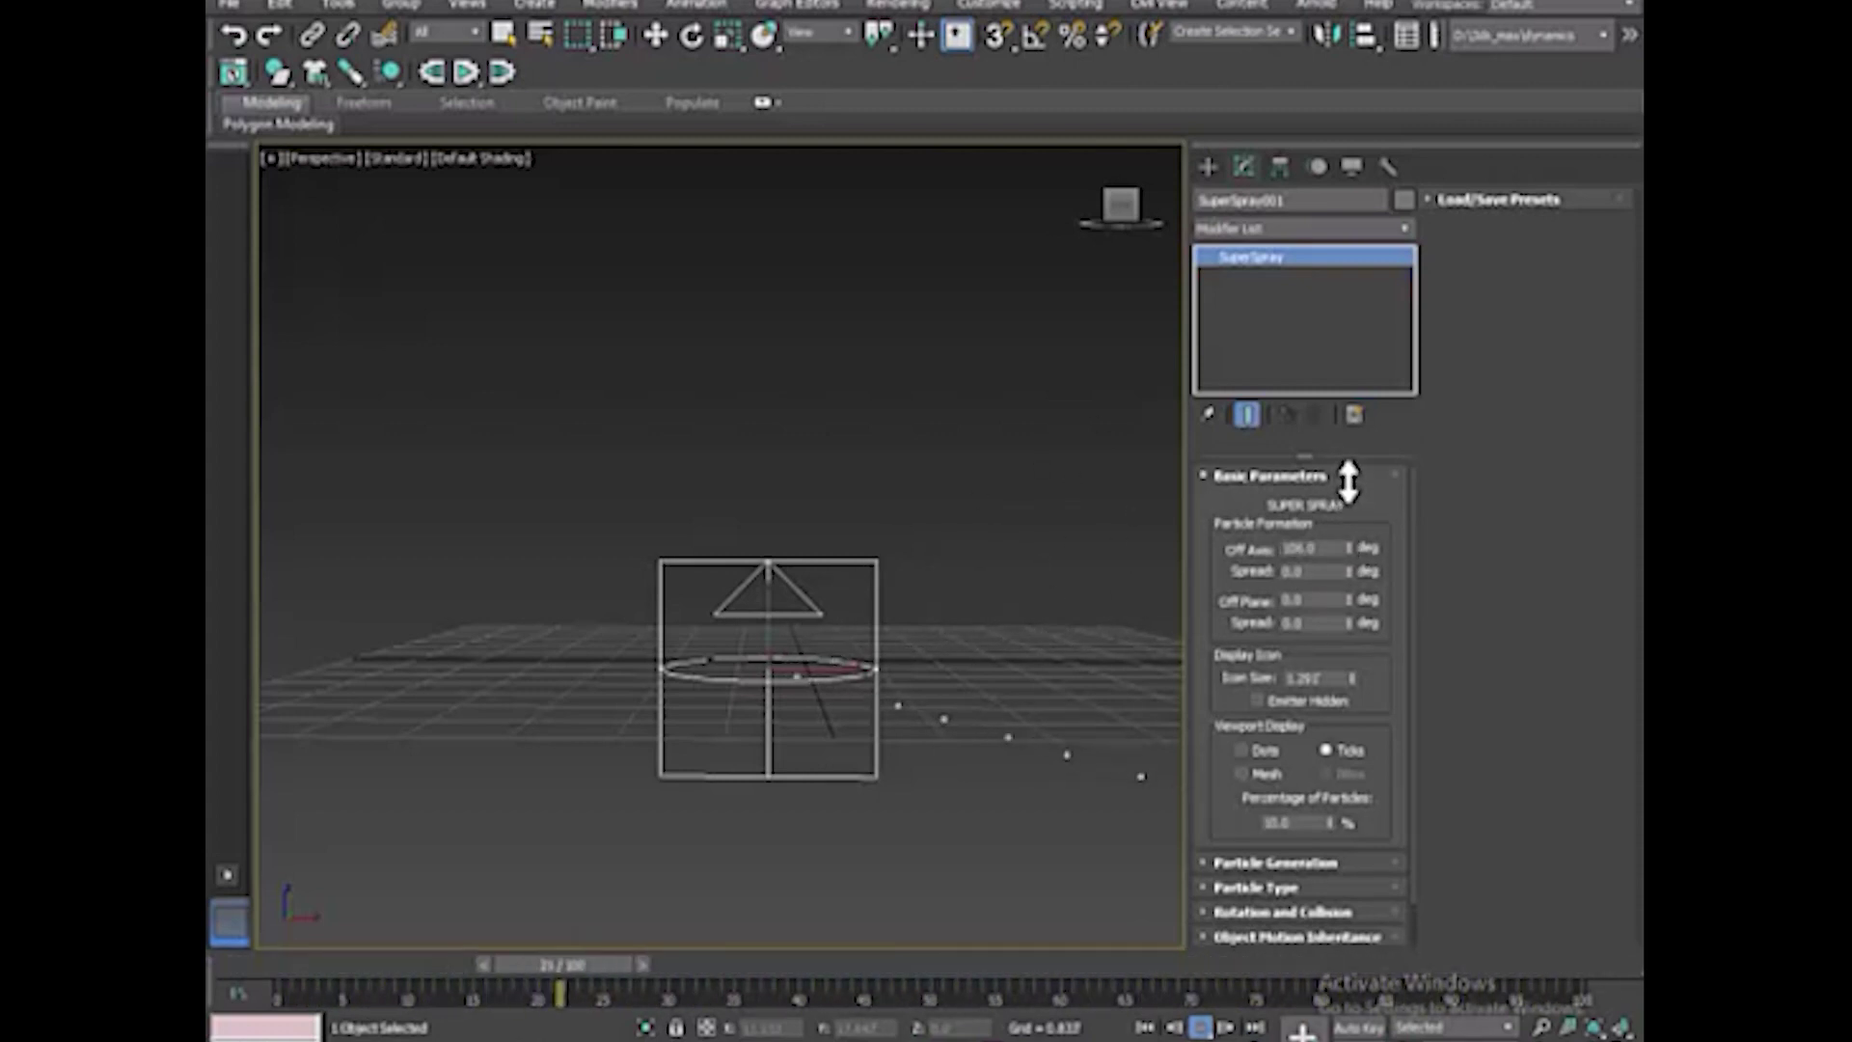
pyautogui.moveTo(1349, 546)
pyautogui.mouseDown()
pyautogui.moveTo(1363, 442)
pyautogui.moveTo(1353, 571)
pyautogui.moveTo(1346, 548)
pyautogui.mouseUp()
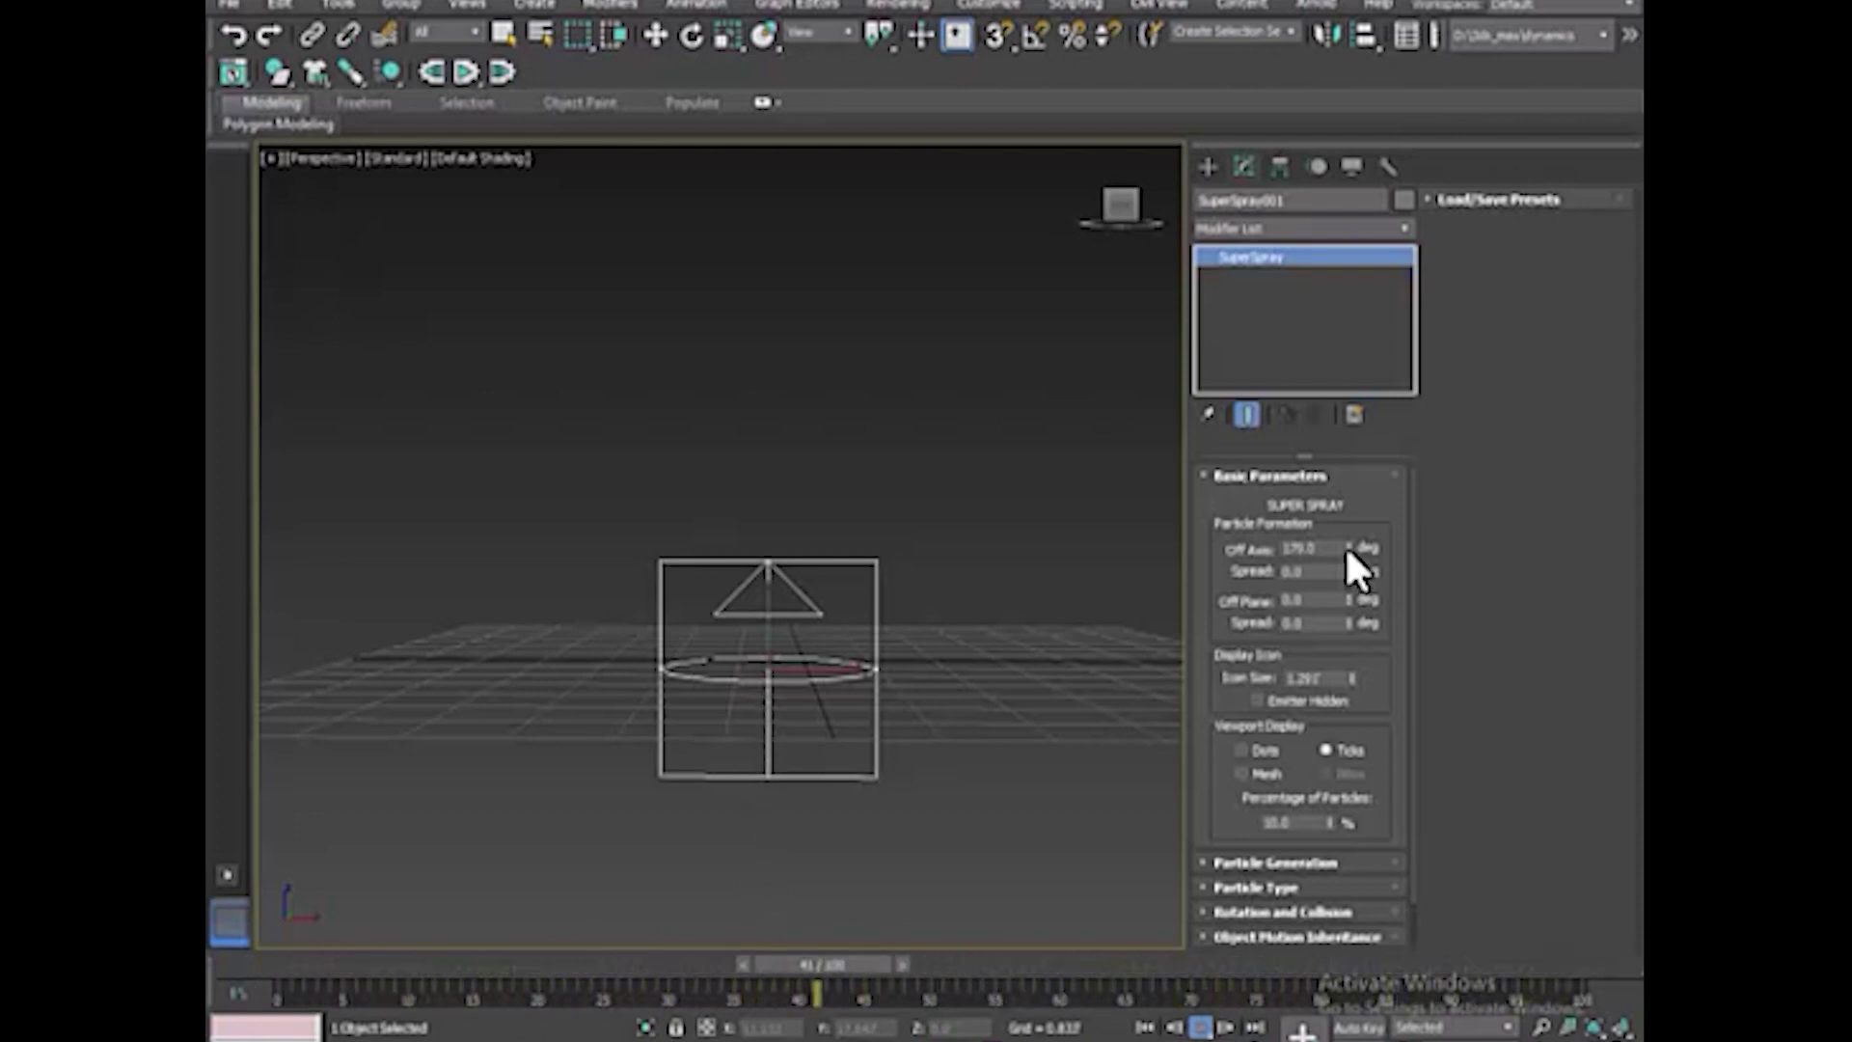
pyautogui.rightClick(1347, 548)
pyautogui.moveTo(1348, 548); pyautogui.dragTo(1361, 675)
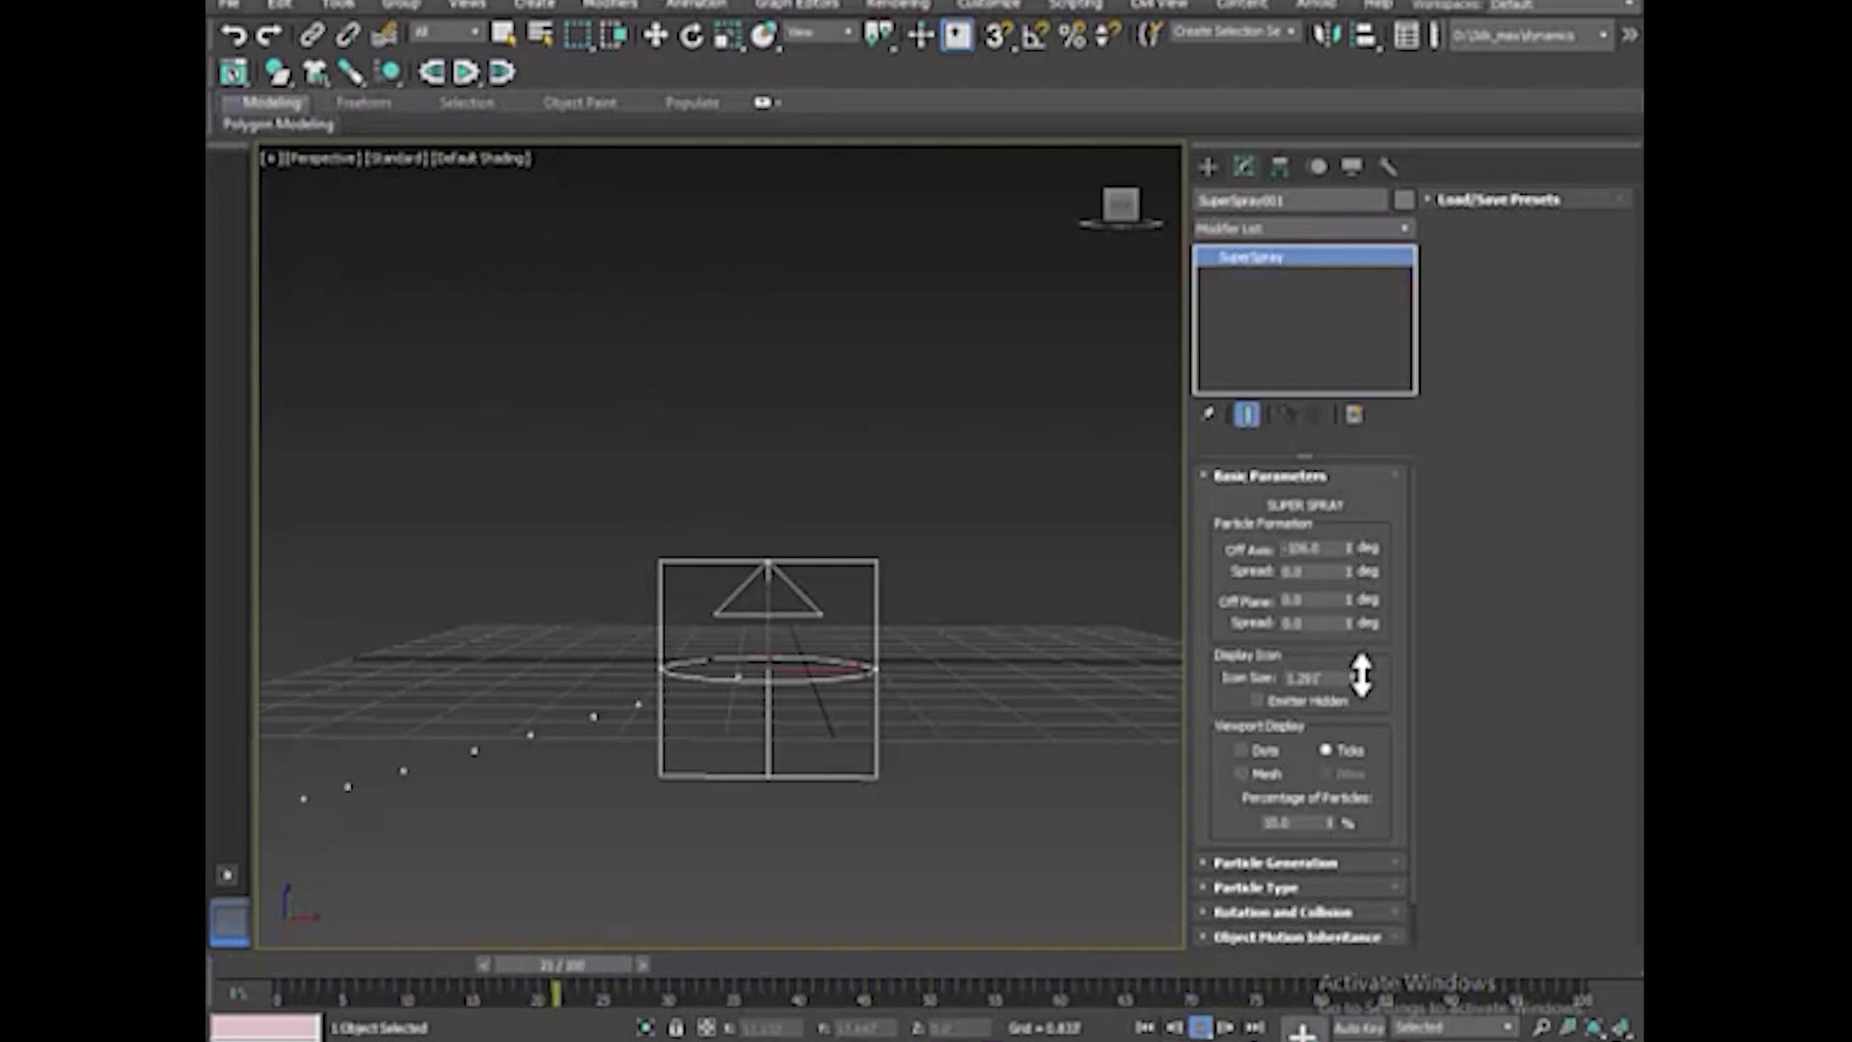
pyautogui.moveTo(1361, 675); pyautogui.dragTo(1355, 673)
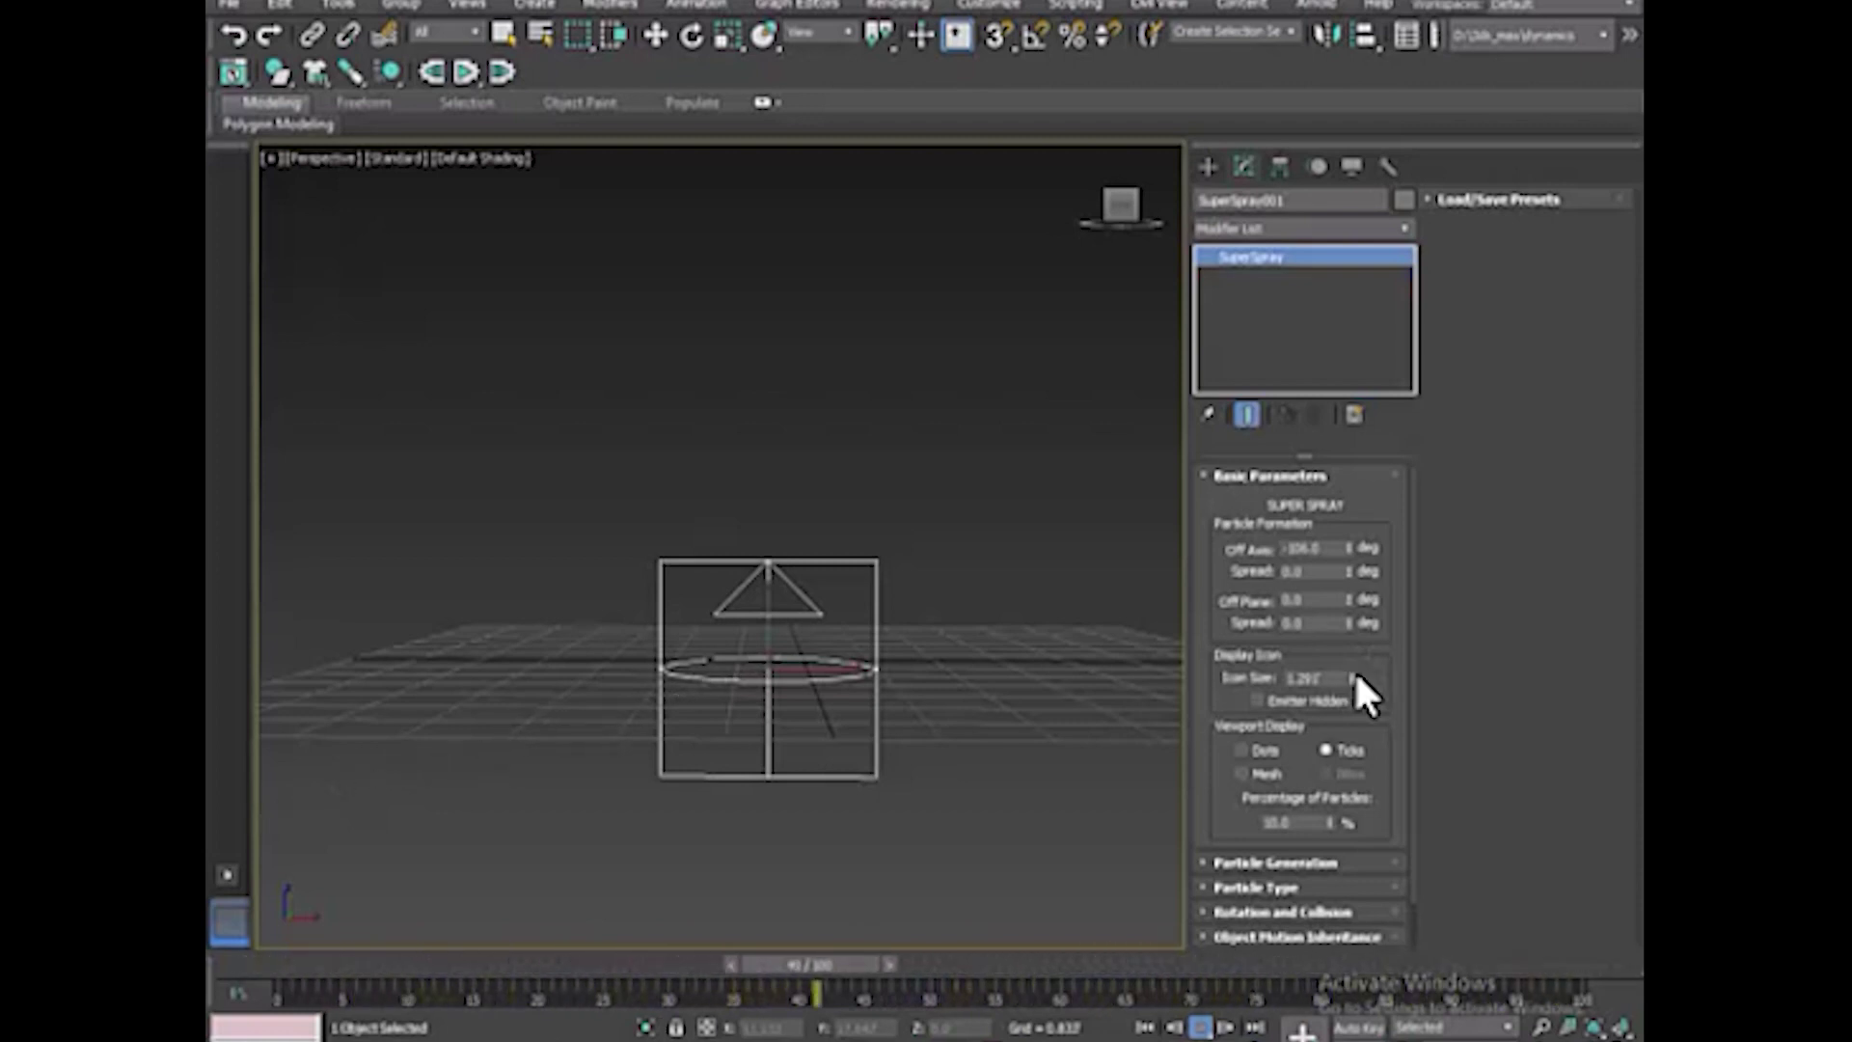
pyautogui.rightClick(1350, 547)
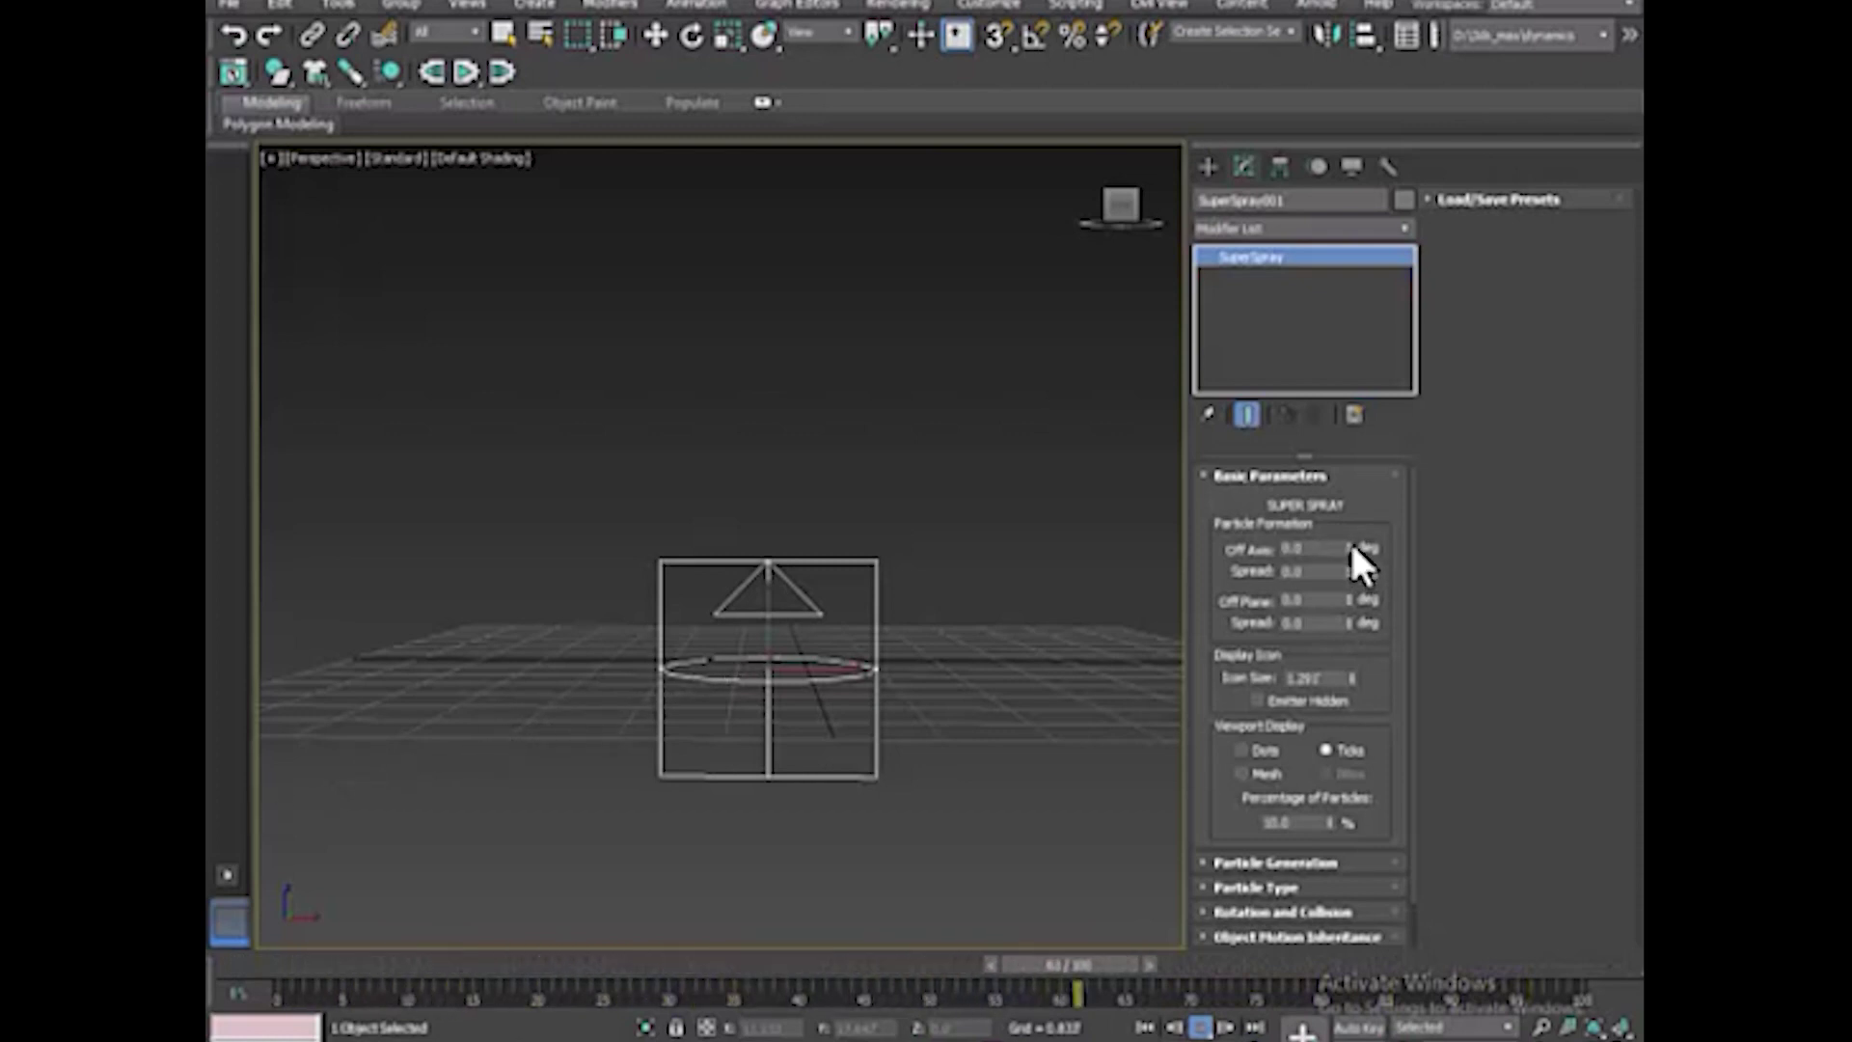
# Set the spray's Off Axis to 40 degrees and Spread to 11 degrees
pyautogui.moveTo(1348, 548); pyautogui.dragTo(1352, 496)
pyautogui.moveTo(1347, 565); pyautogui.dragTo(1349, 557)
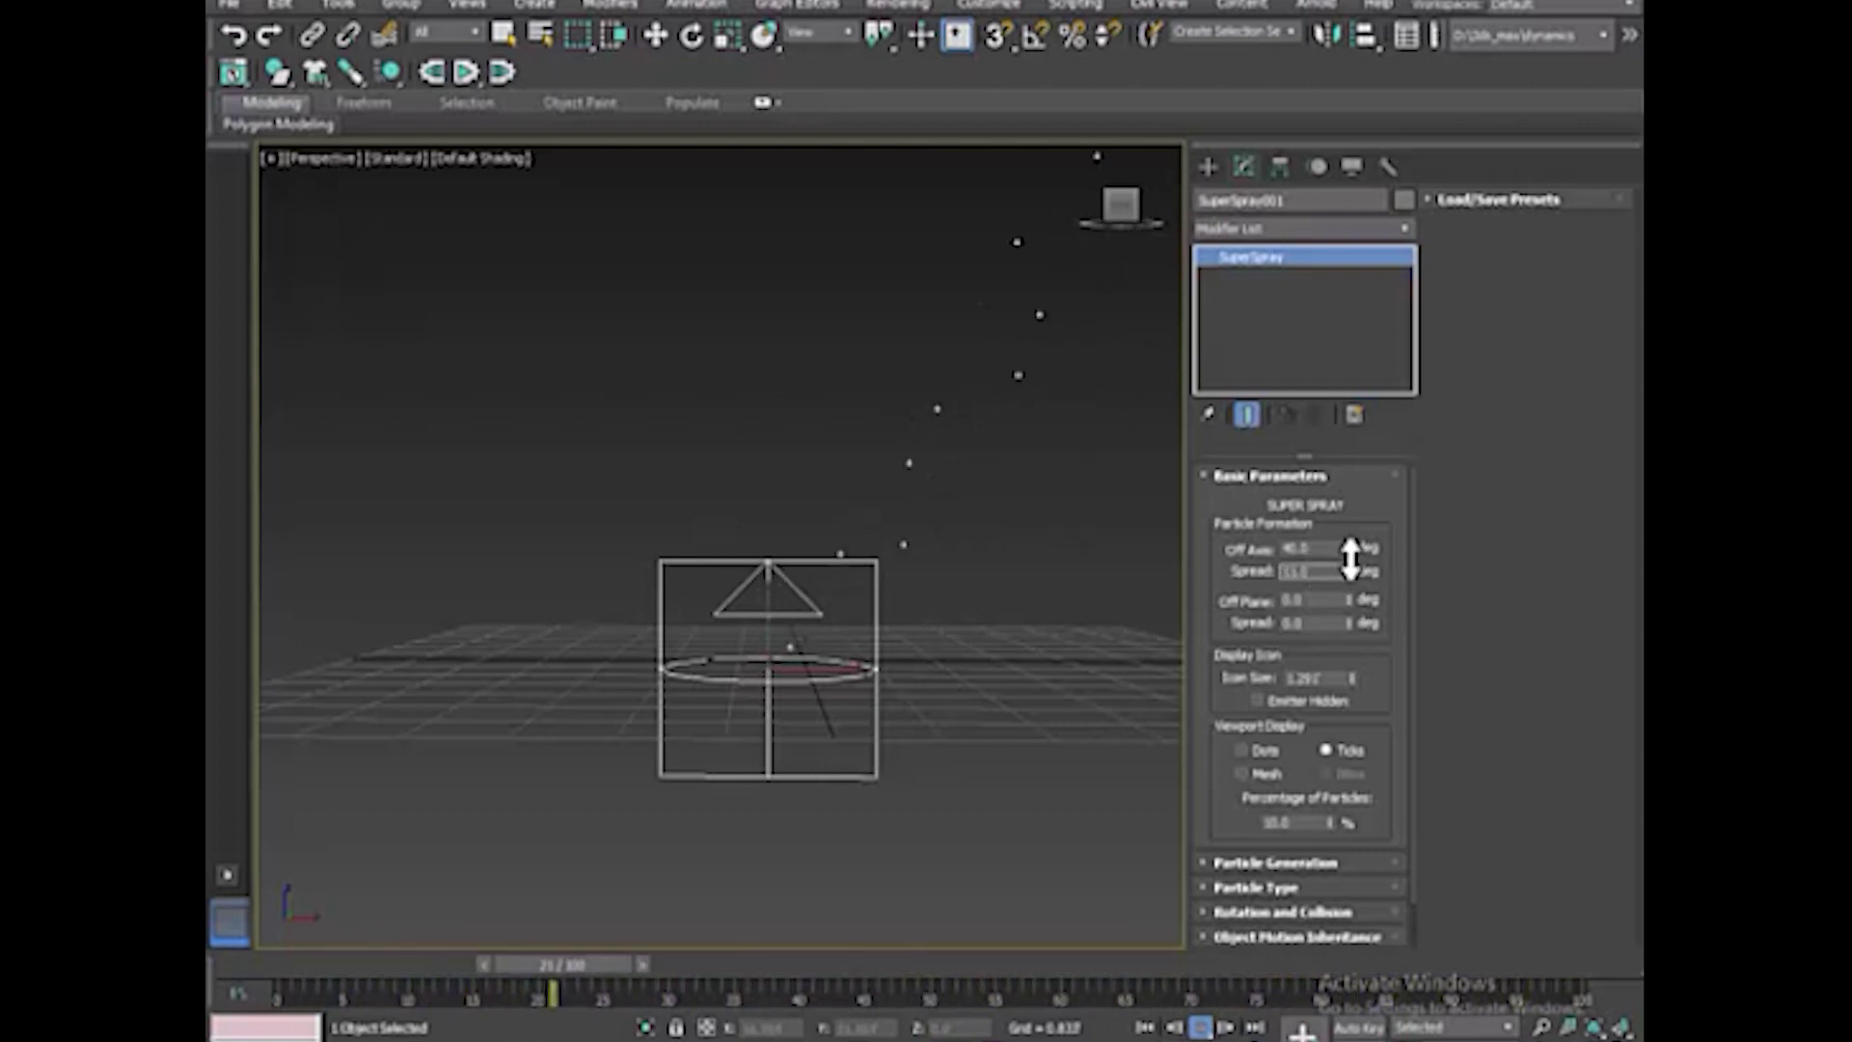
pyautogui.scroll(-3, 1040, 576)
pyautogui.moveTo(1040, 577); pyautogui.dragTo(1016, 689, button='middle')
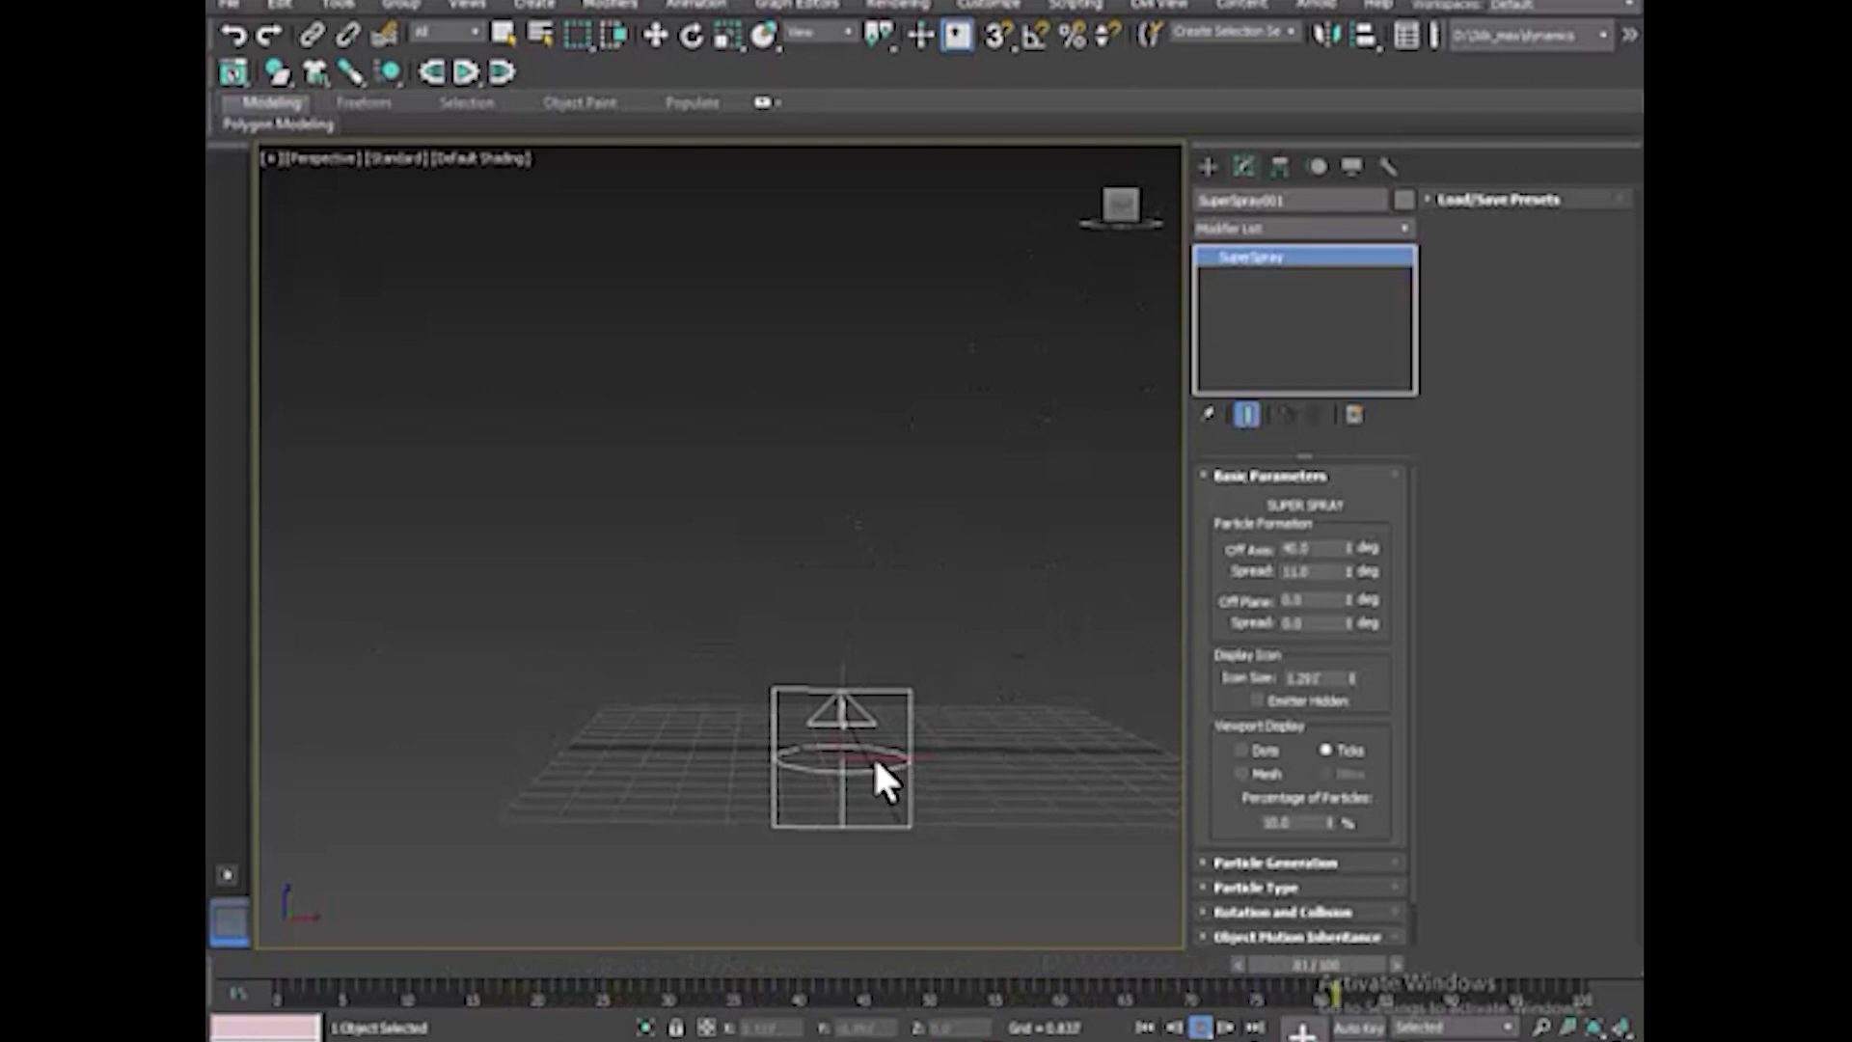
# Zoom out and shrink the emitter icon size to 0.381
pyautogui.scroll(-2, 1018, 558)
pyautogui.moveTo(1041, 607); pyautogui.dragTo(1052, 637, button='middle')
pyautogui.moveTo(1347, 762); pyautogui.dragTo(1359, 714)
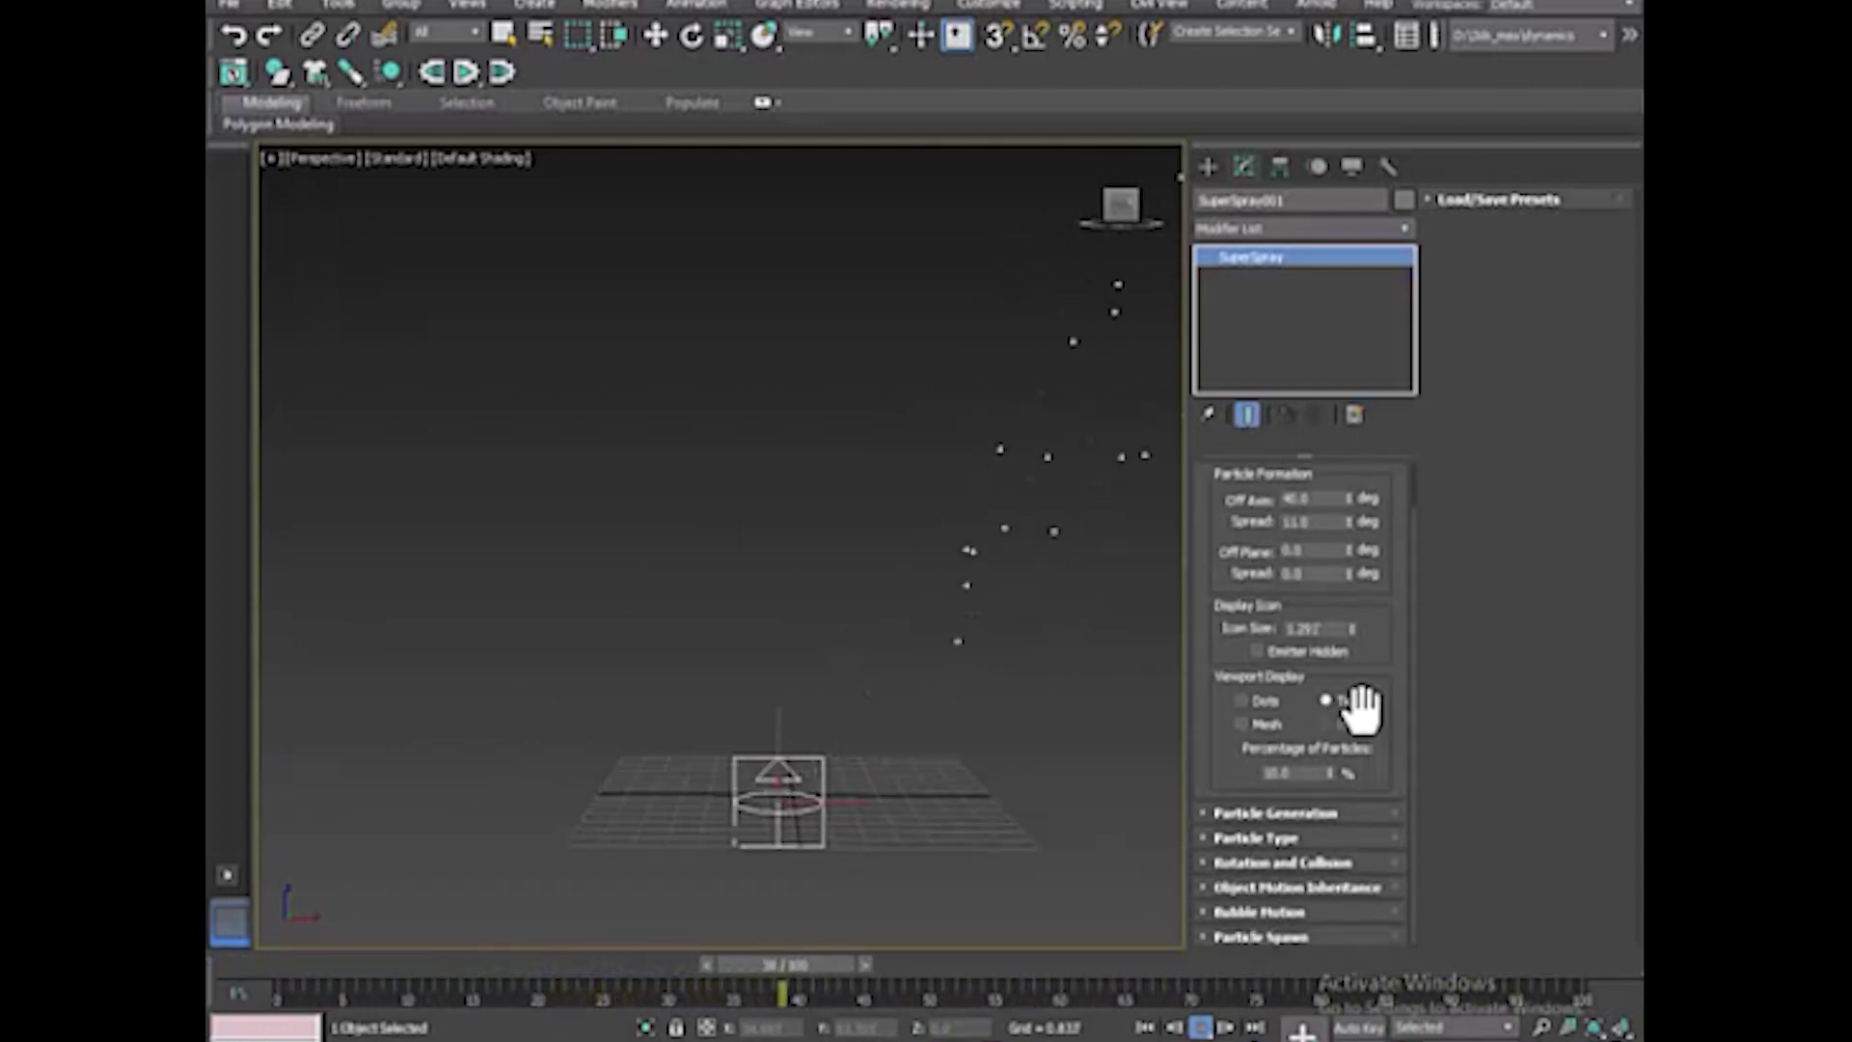
pyautogui.moveTo(1350, 628)
pyautogui.mouseDown()
pyautogui.moveTo(1347, 581)
pyautogui.moveTo(1384, 690)
pyautogui.moveTo(1346, 629)
pyautogui.moveTo(1351, 598)
pyautogui.mouseUp()
# Hide the emitter and set the particles' viewport display to Dots
pyautogui.click(1256, 651)
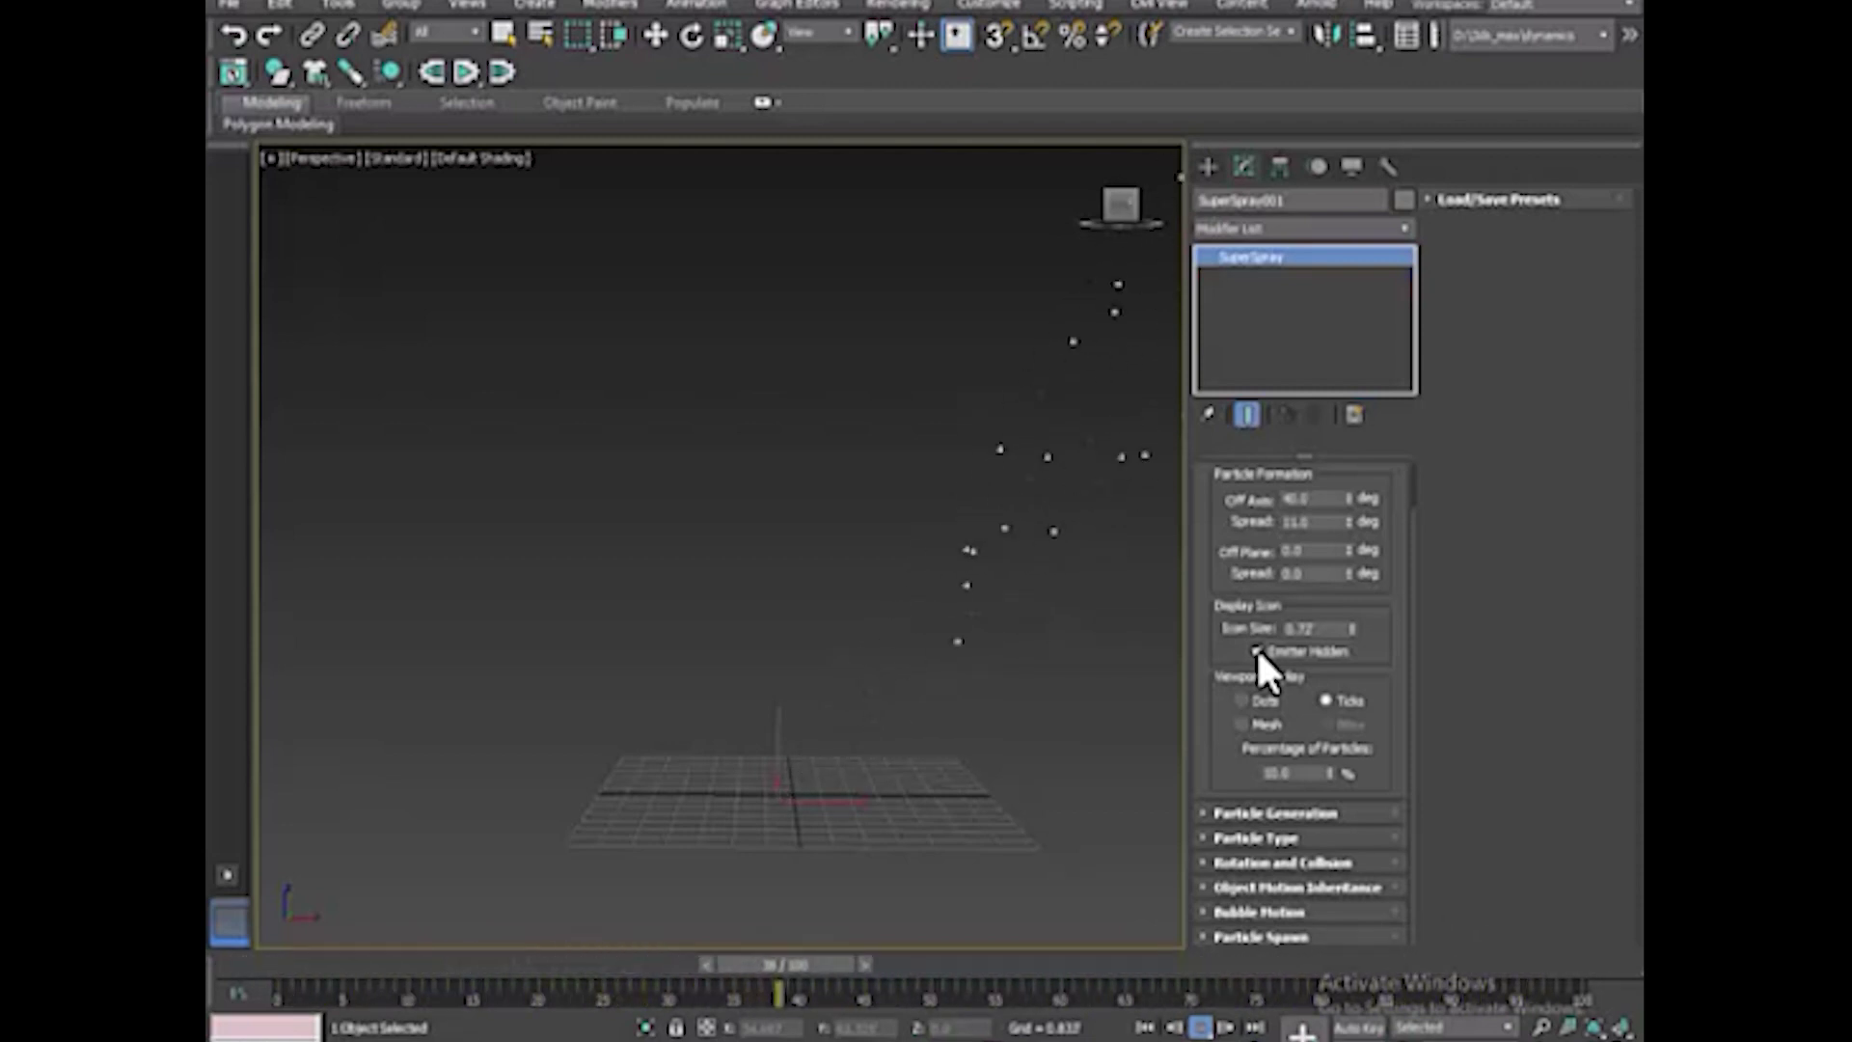
pyautogui.click(1243, 701)
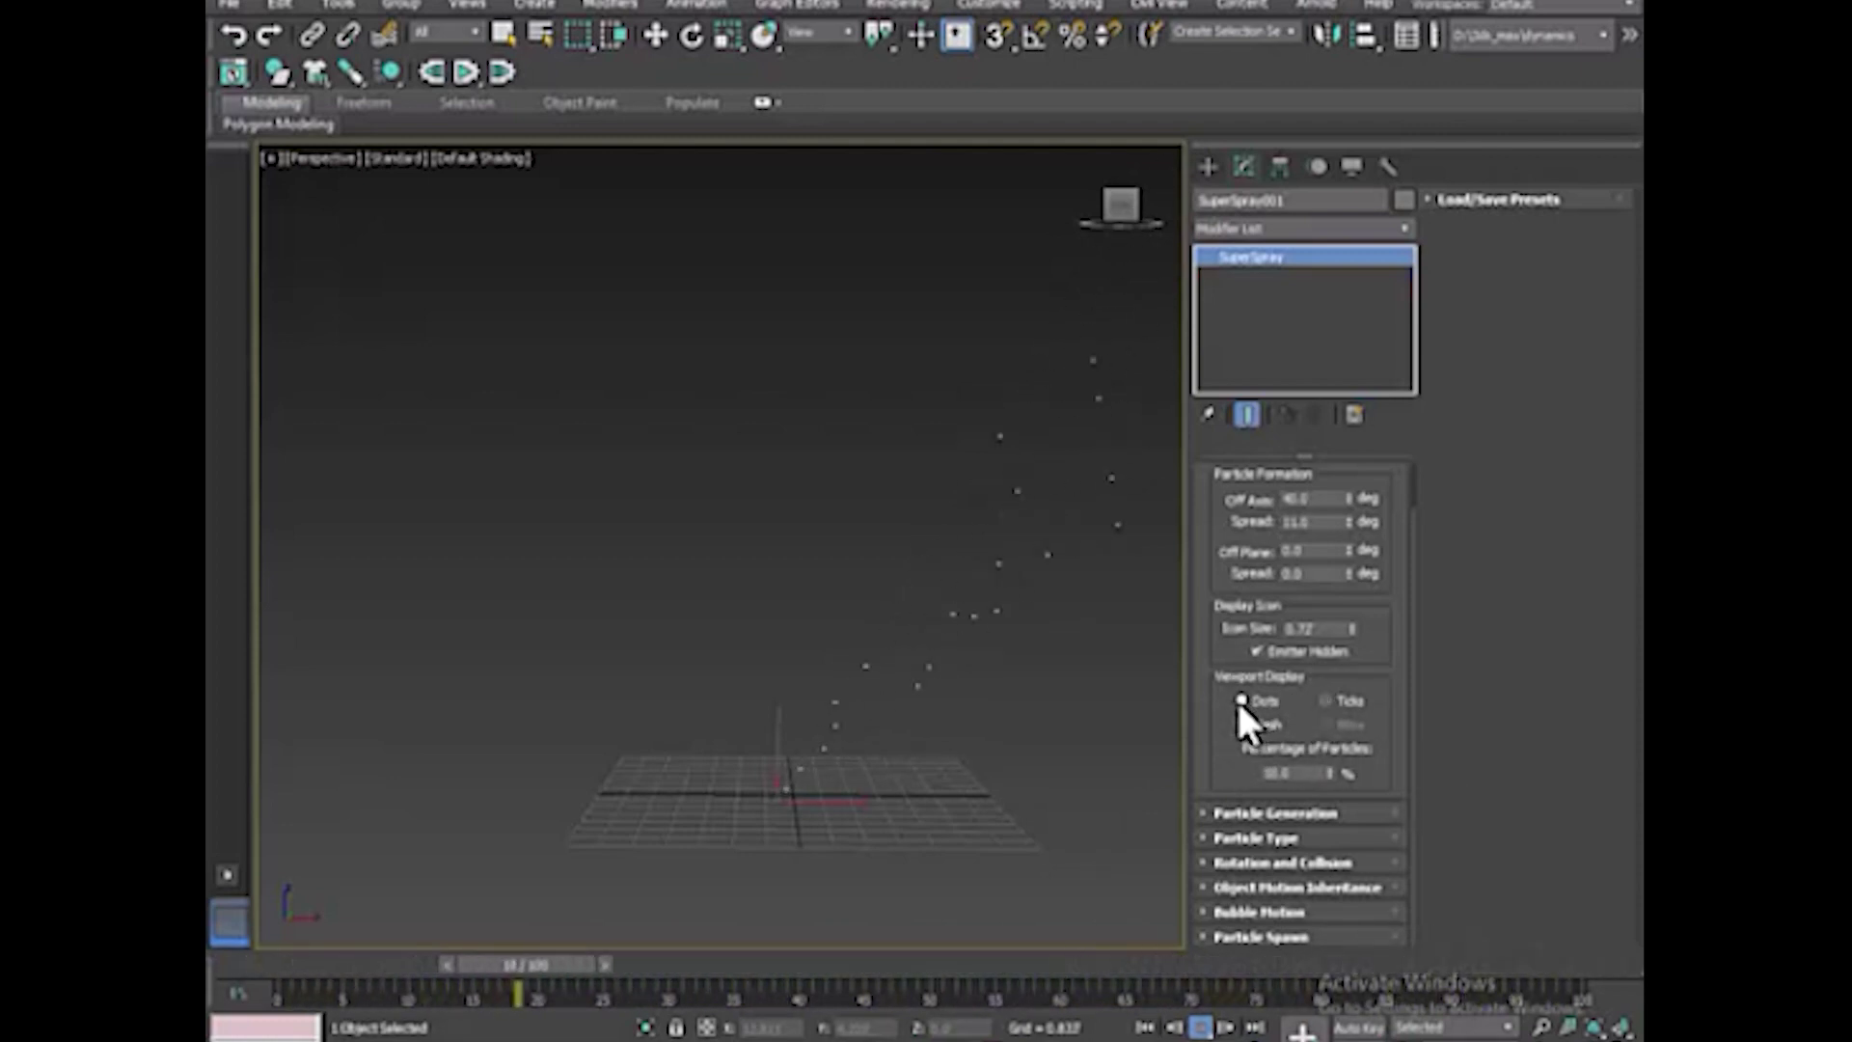
pyautogui.click(1240, 725)
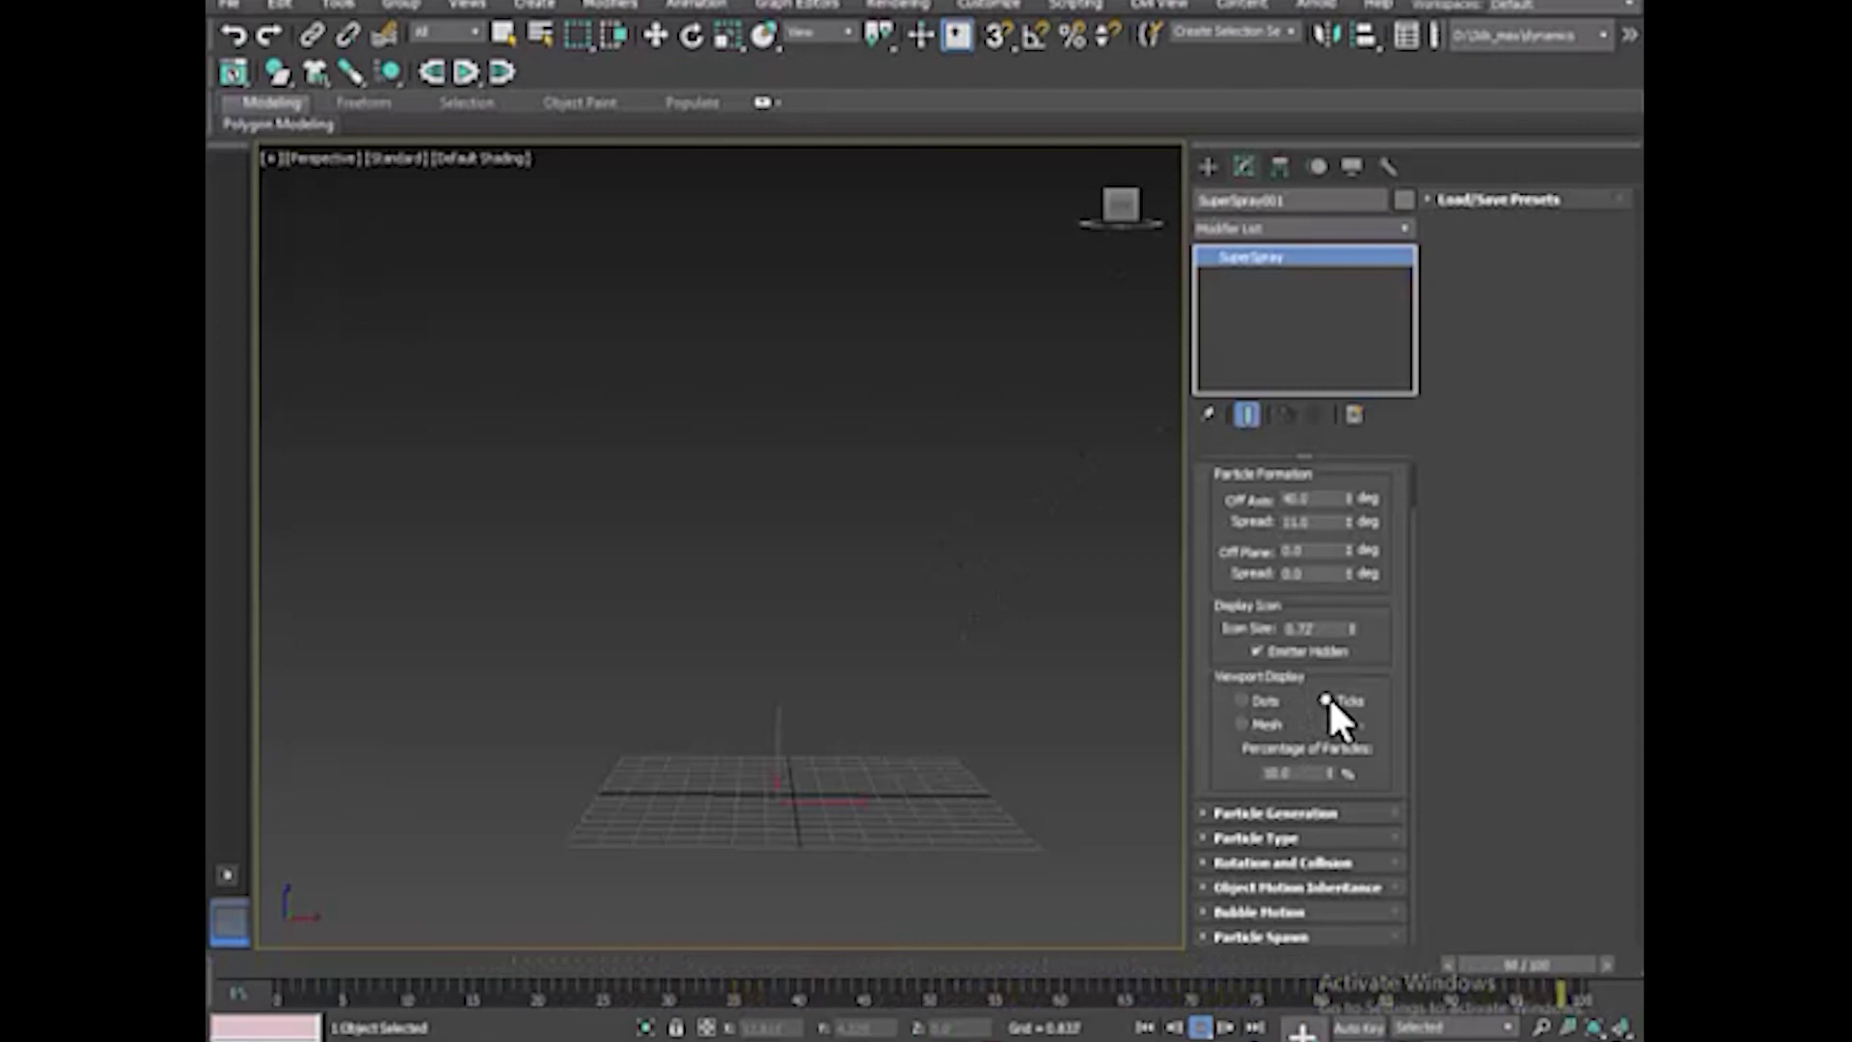
pyautogui.scroll(2, 773, 789)
pyautogui.scroll(2, 796, 773)
pyautogui.click(1242, 702)
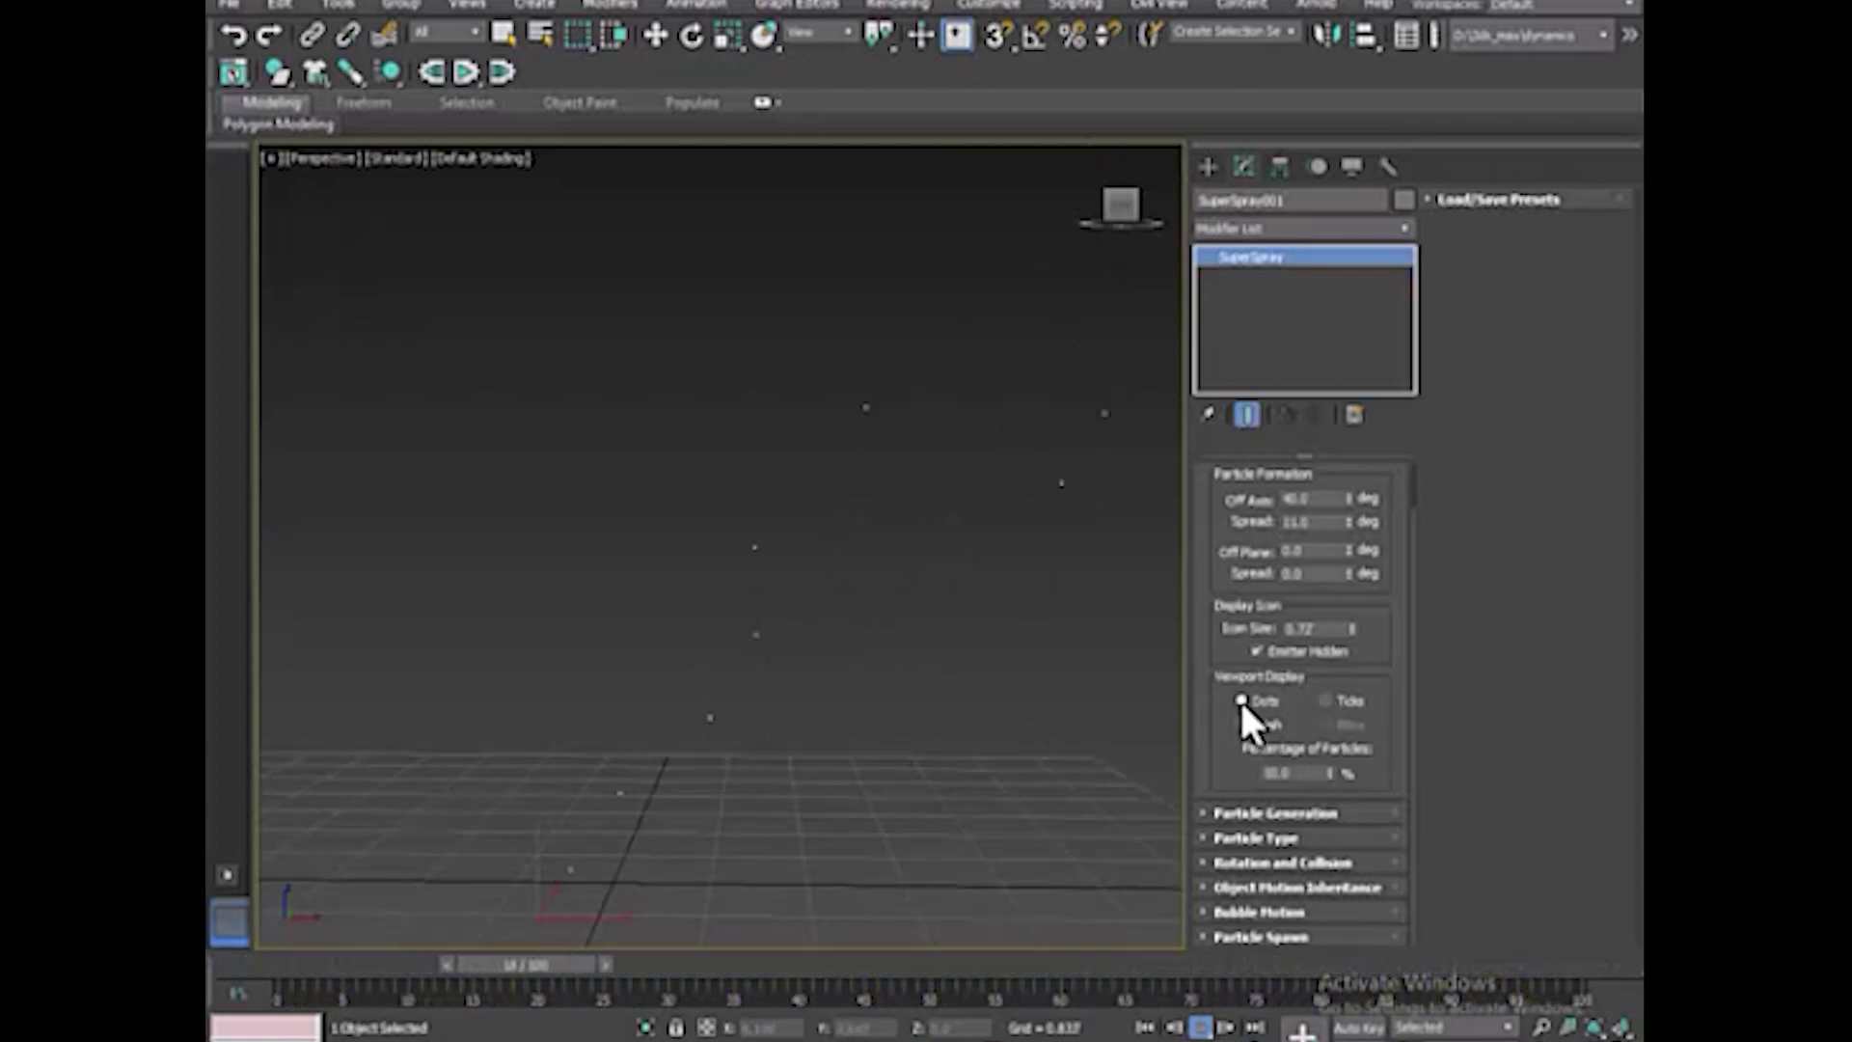
# Enter 0 for Percentage of Particles and expand the Particle Generation rollout
pyautogui.doubleClick(1272, 774)
pyautogui.write('0')
pyautogui.keyDown('ctrl'); pyautogui.click(1275, 813); pyautogui.keyUp('ctrl')
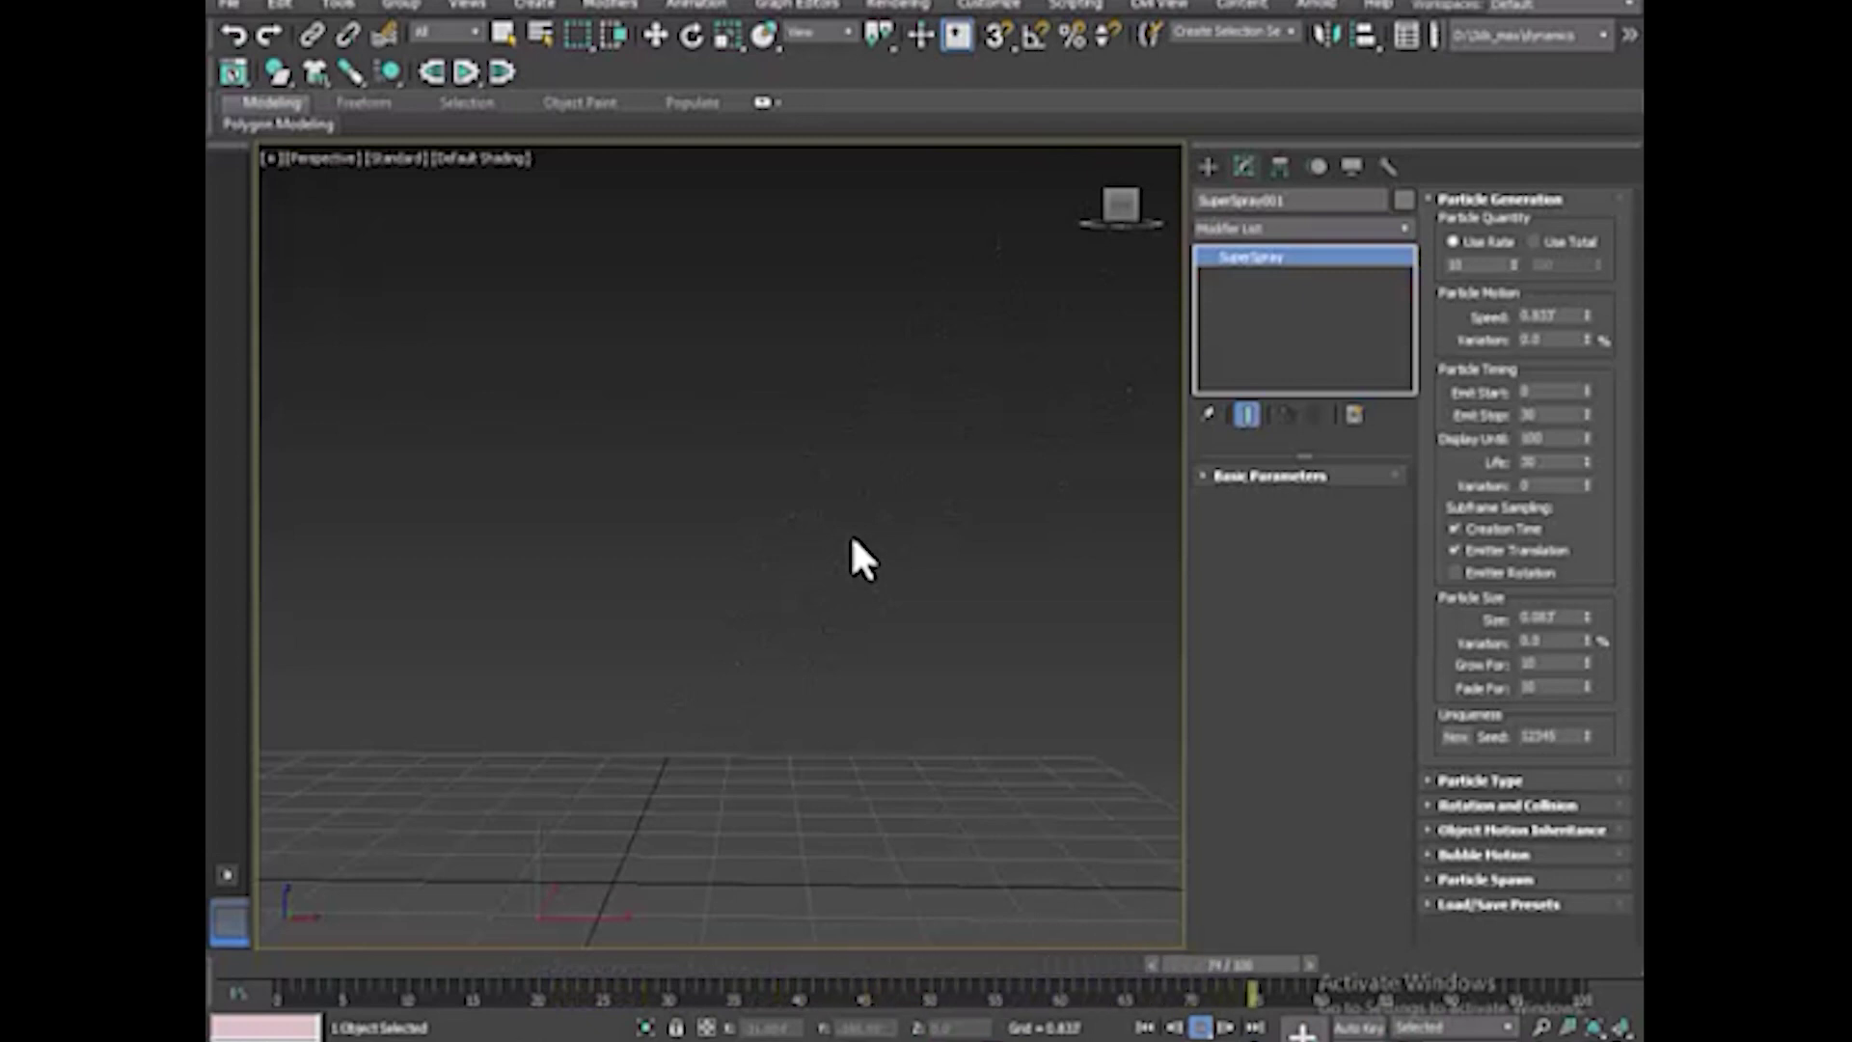
# Set particle Speed to 1.972 with a Speed Variation of 0.293
pyautogui.write('0.2')
pyautogui.press('Return')
pyautogui.scroll(-2, 816, 618)
pyautogui.scroll(-2, 816, 617)
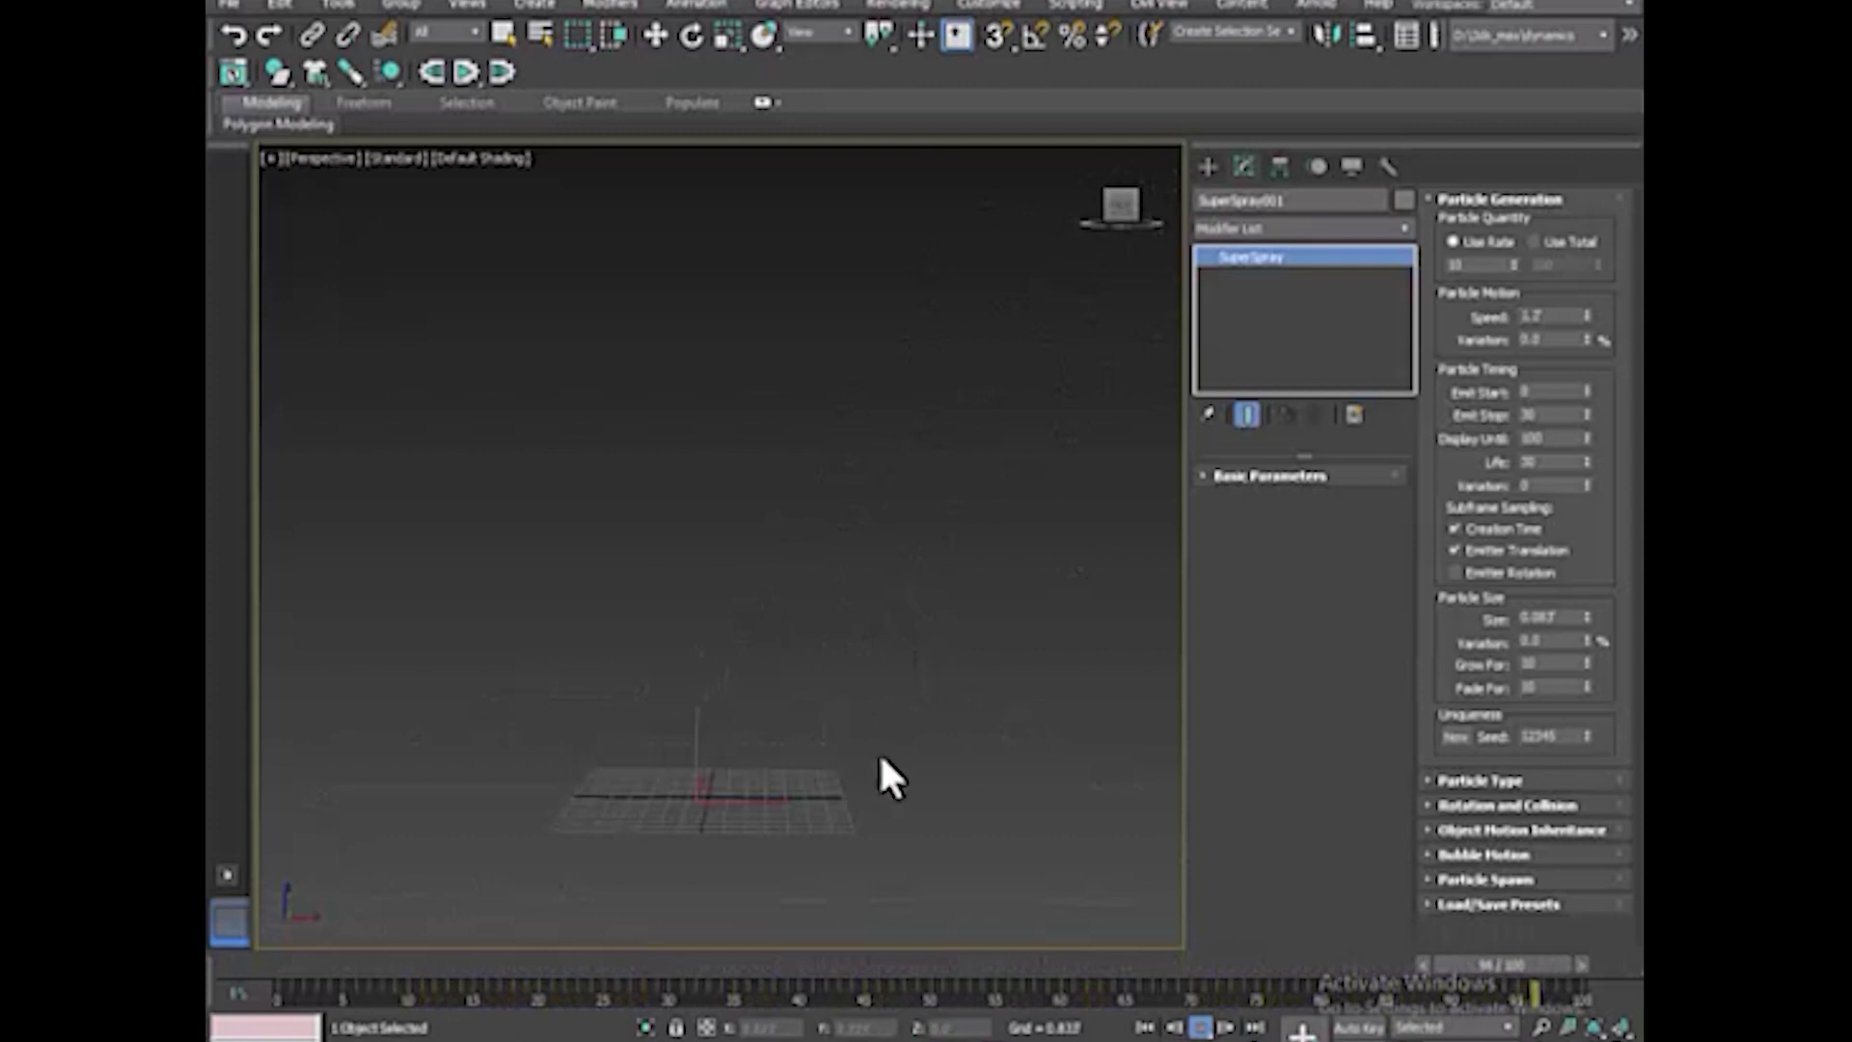
pyautogui.moveTo(1586, 315); pyautogui.dragTo(1598, 39)
pyautogui.press('super')
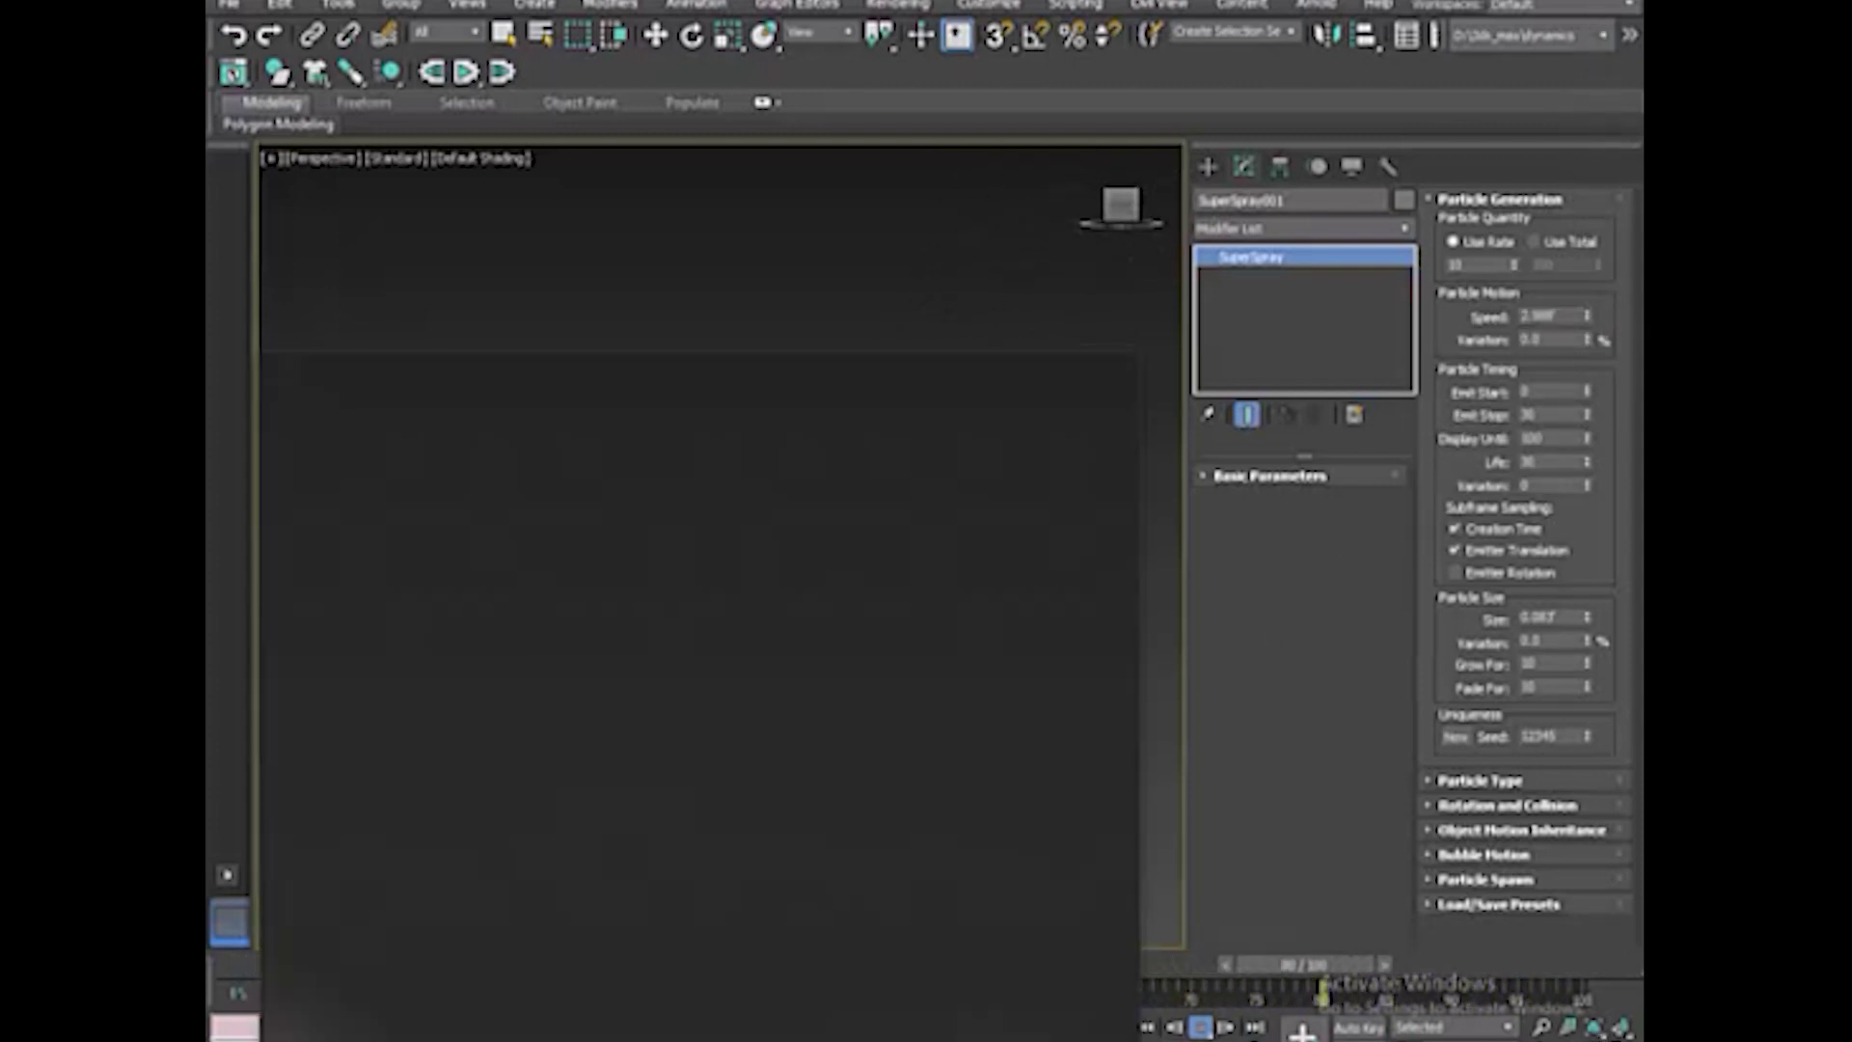
pyautogui.click(1381, 613)
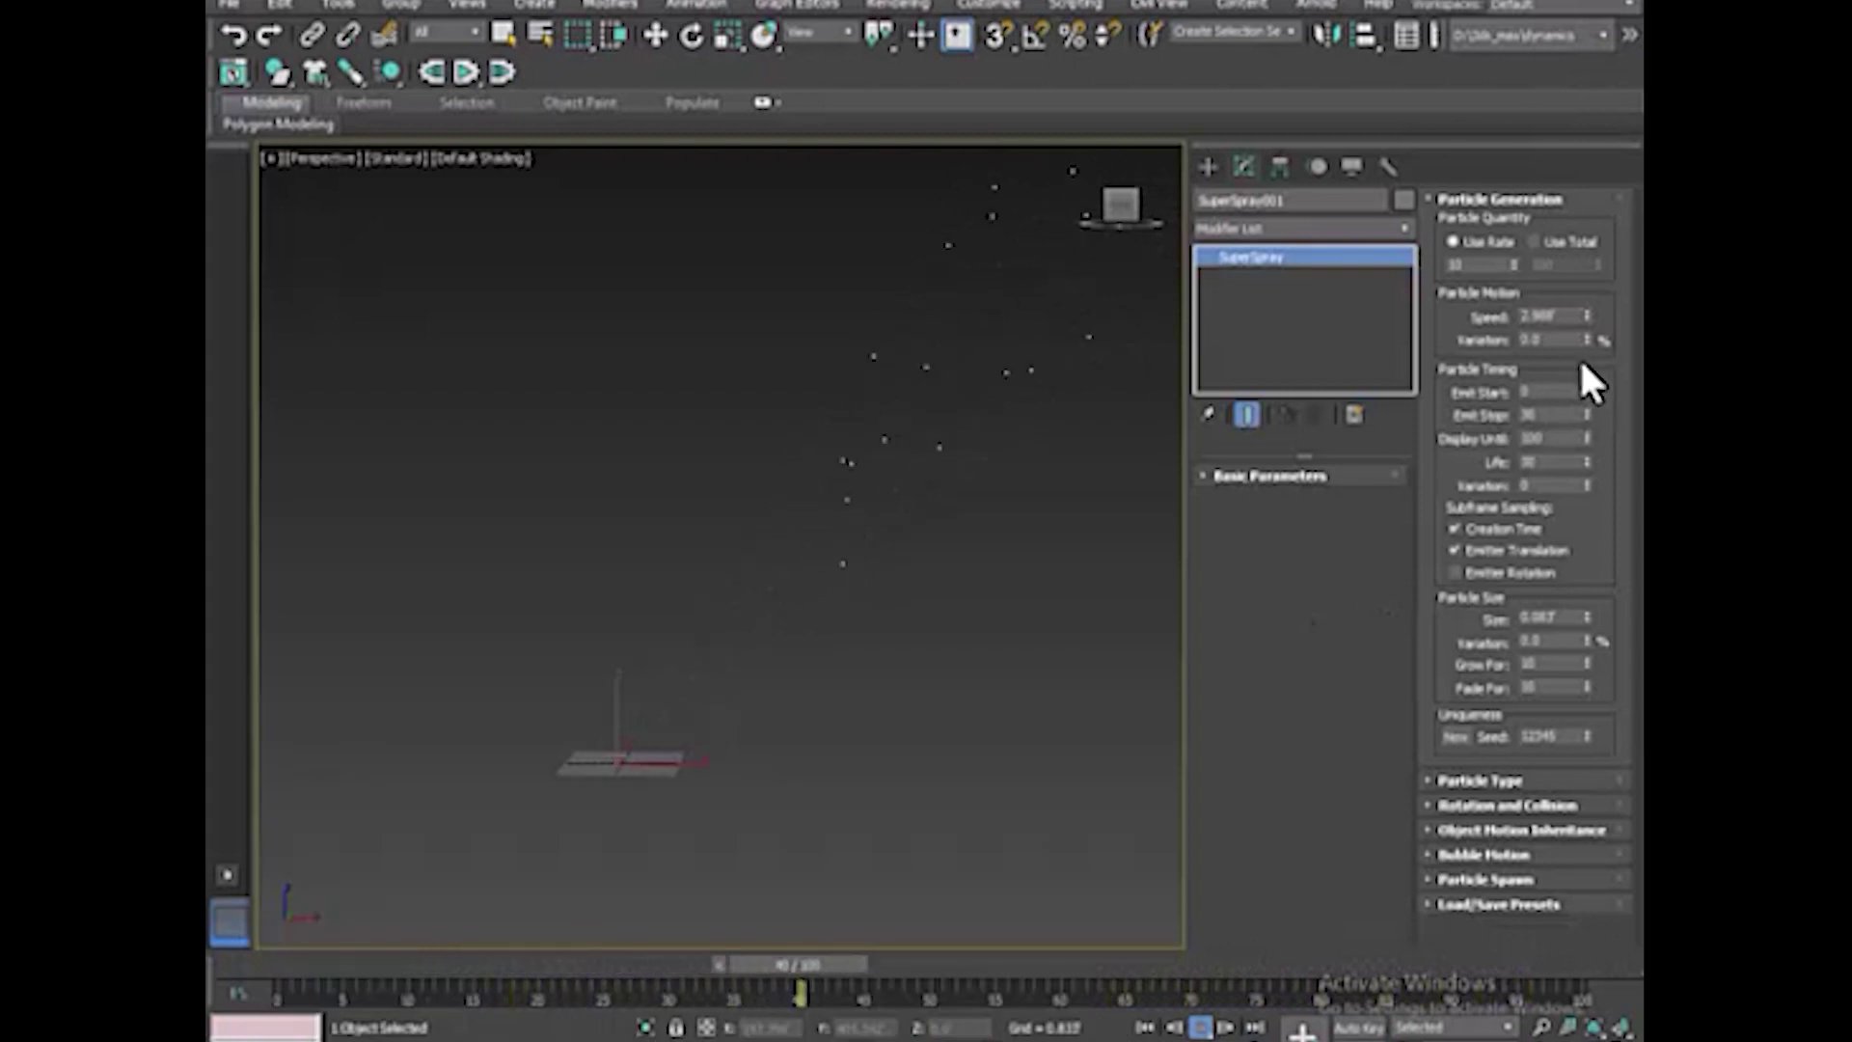
pyautogui.moveTo(1586, 338); pyautogui.dragTo(1588, 415)
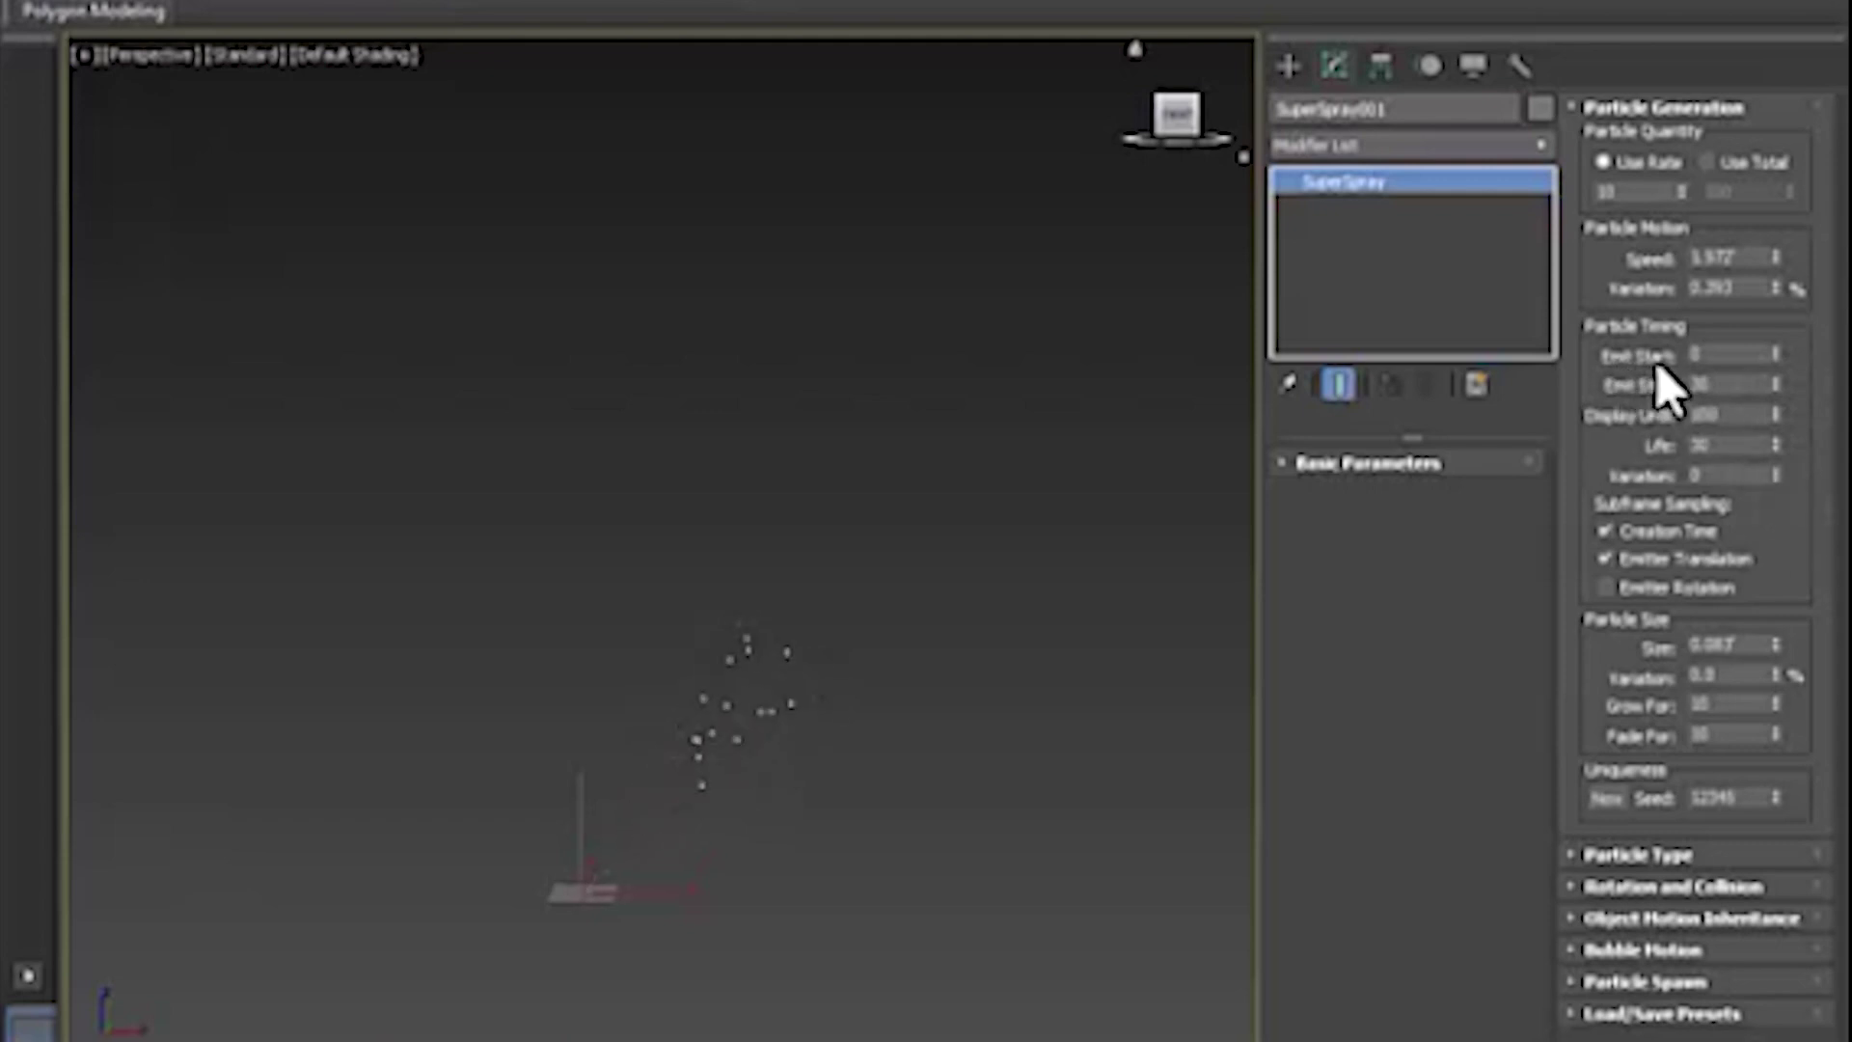
# Set Emit Start to 10 in Particle Timing and return to an early frame
pyautogui.moveTo(599, 930)
pyautogui.mouseDown(button='middle')
pyautogui.moveTo(669, 917)
pyautogui.moveTo(669, 958)
pyautogui.mouseUp(button='middle')
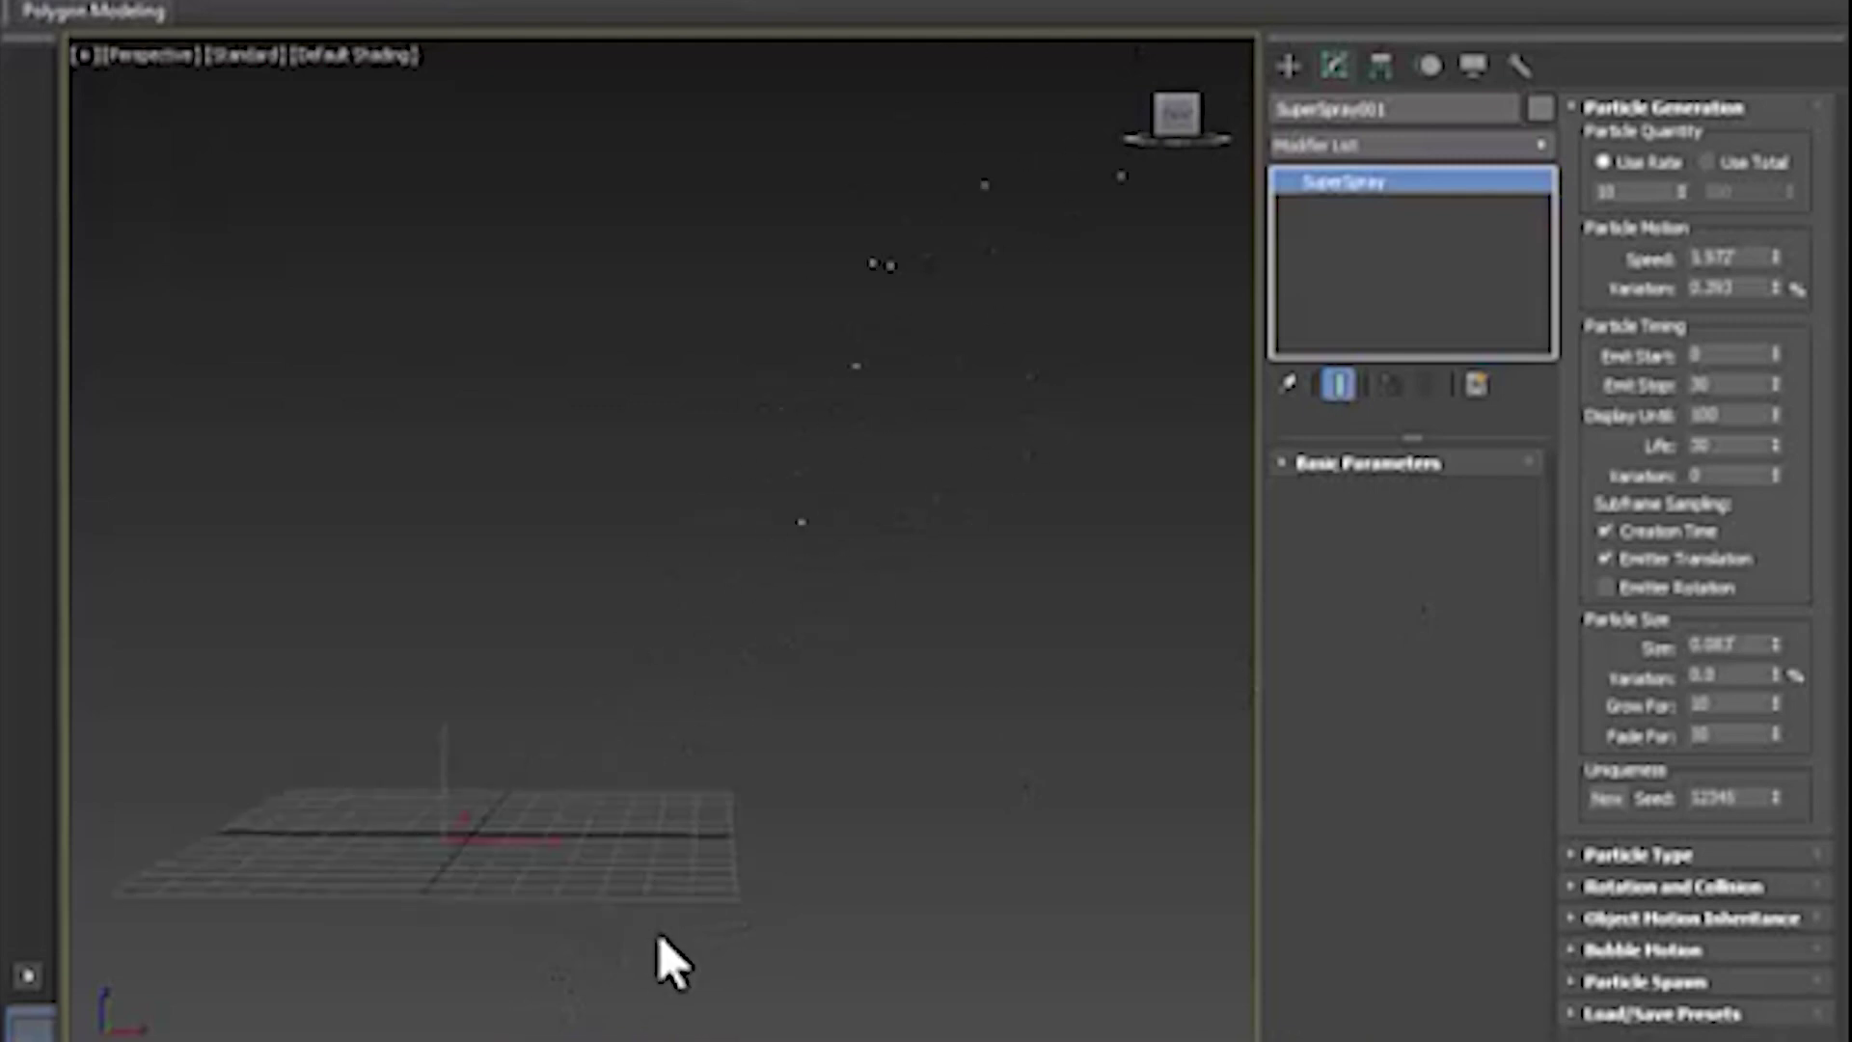
pyautogui.click(1695, 355)
pyautogui.doubleClick(1683, 356)
pyautogui.write('10')
pyautogui.press('Return')
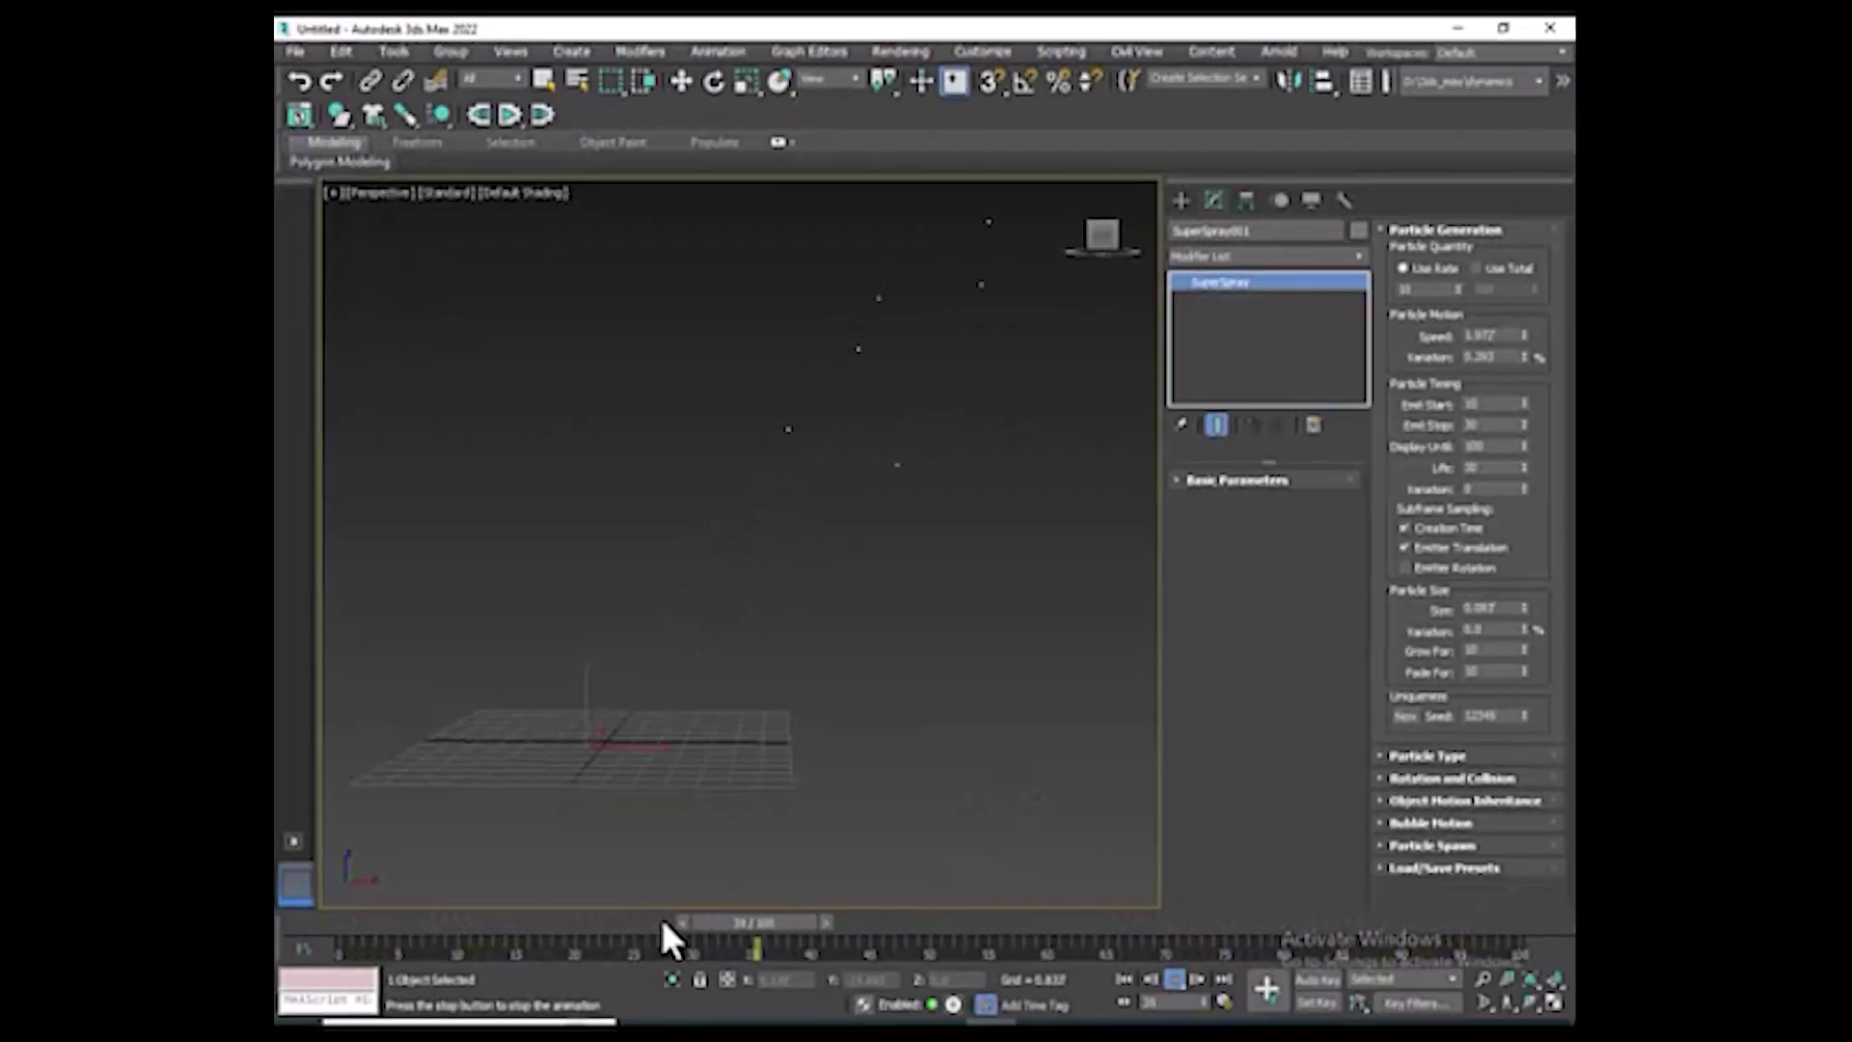
pyautogui.moveTo(660, 914)
pyautogui.mouseDown()
pyautogui.moveTo(378, 930)
pyautogui.moveTo(837, 929)
pyautogui.mouseUp()
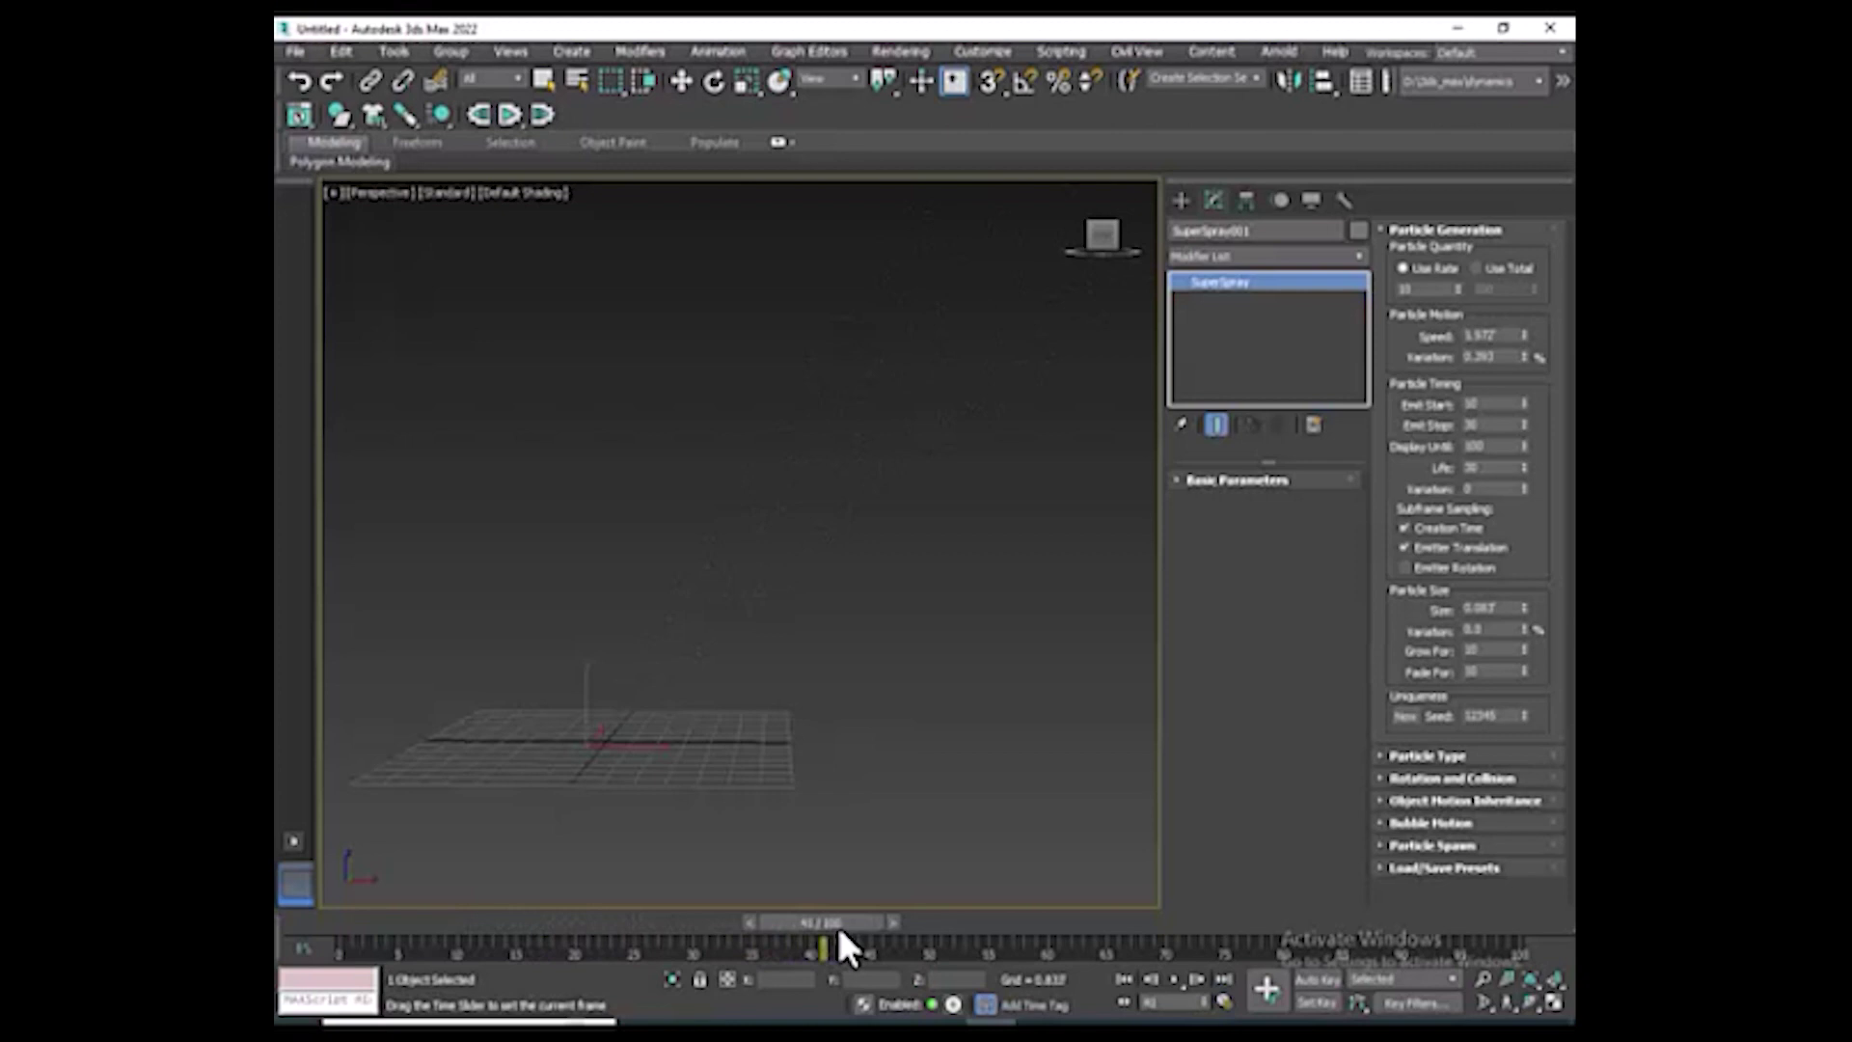
# Scrub the timeline around frames 30–38 to check the emission timing
pyautogui.press('w')
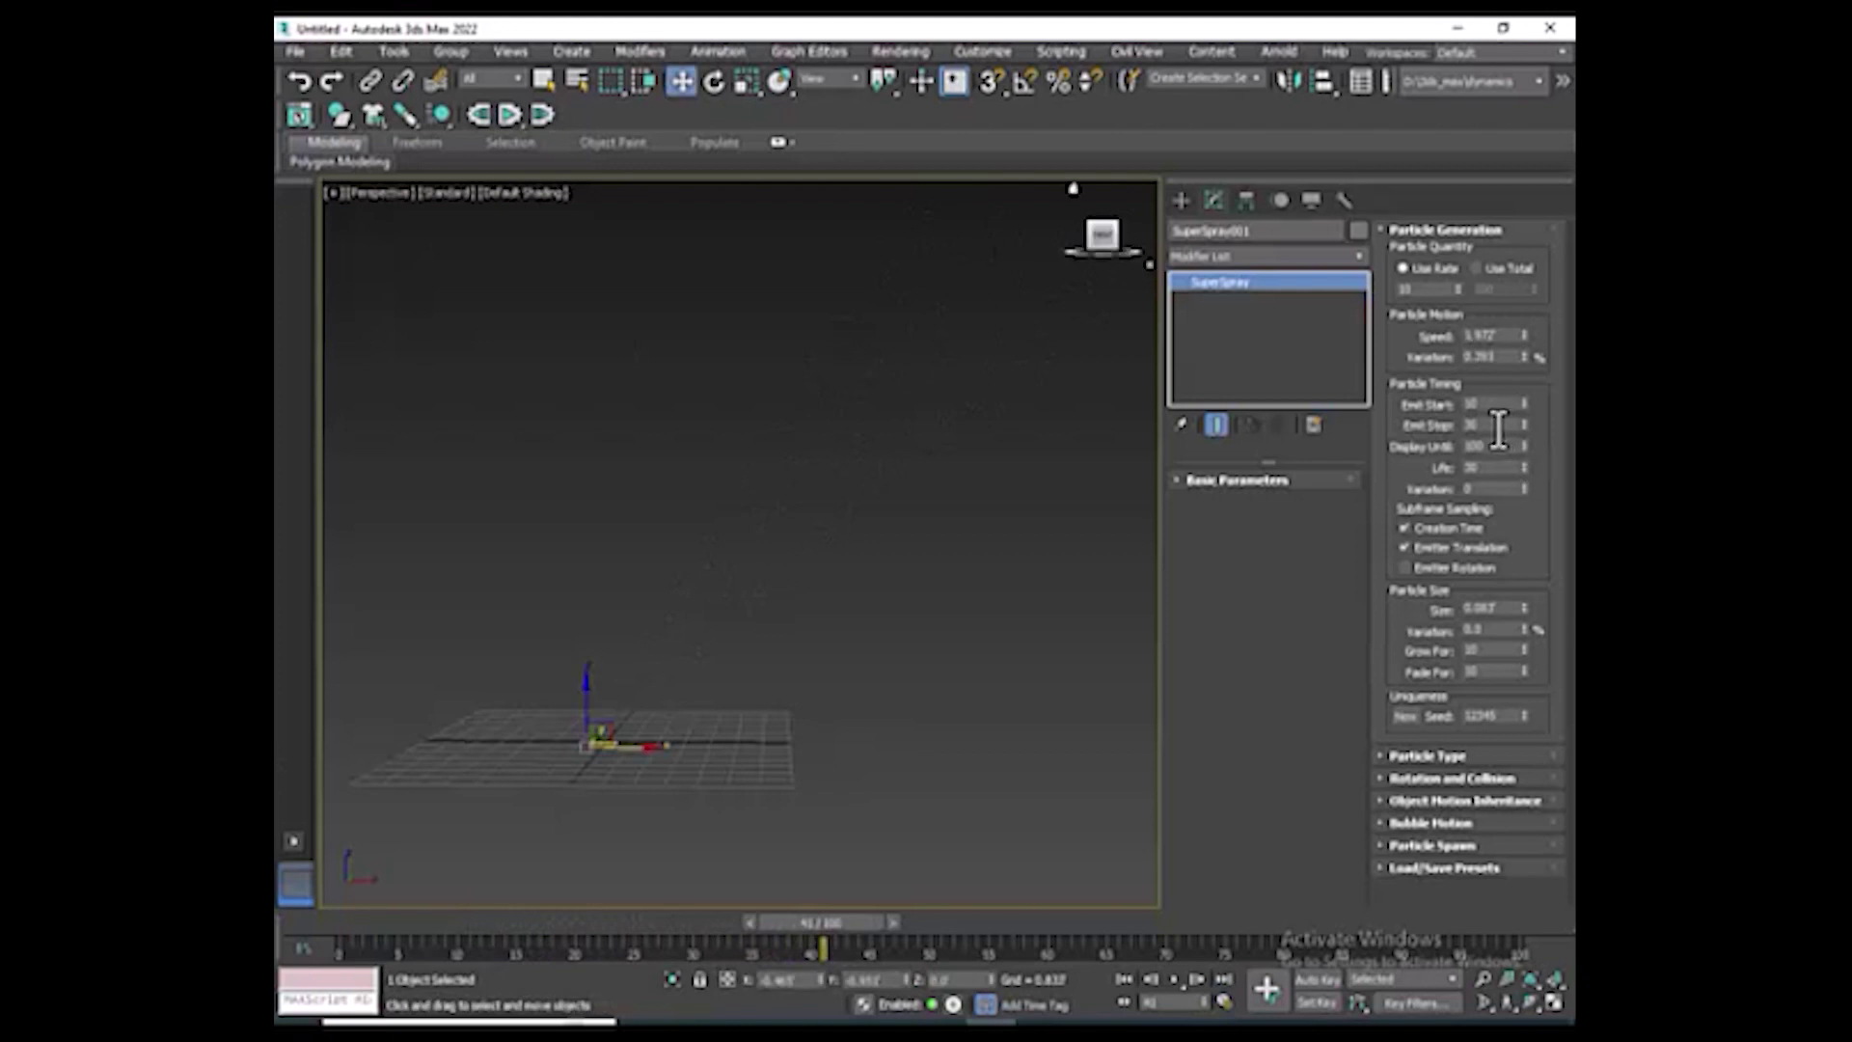
pyautogui.moveTo(812, 928)
pyautogui.mouseDown()
pyautogui.moveTo(698, 938)
pyautogui.moveTo(694, 918)
pyautogui.mouseUp()
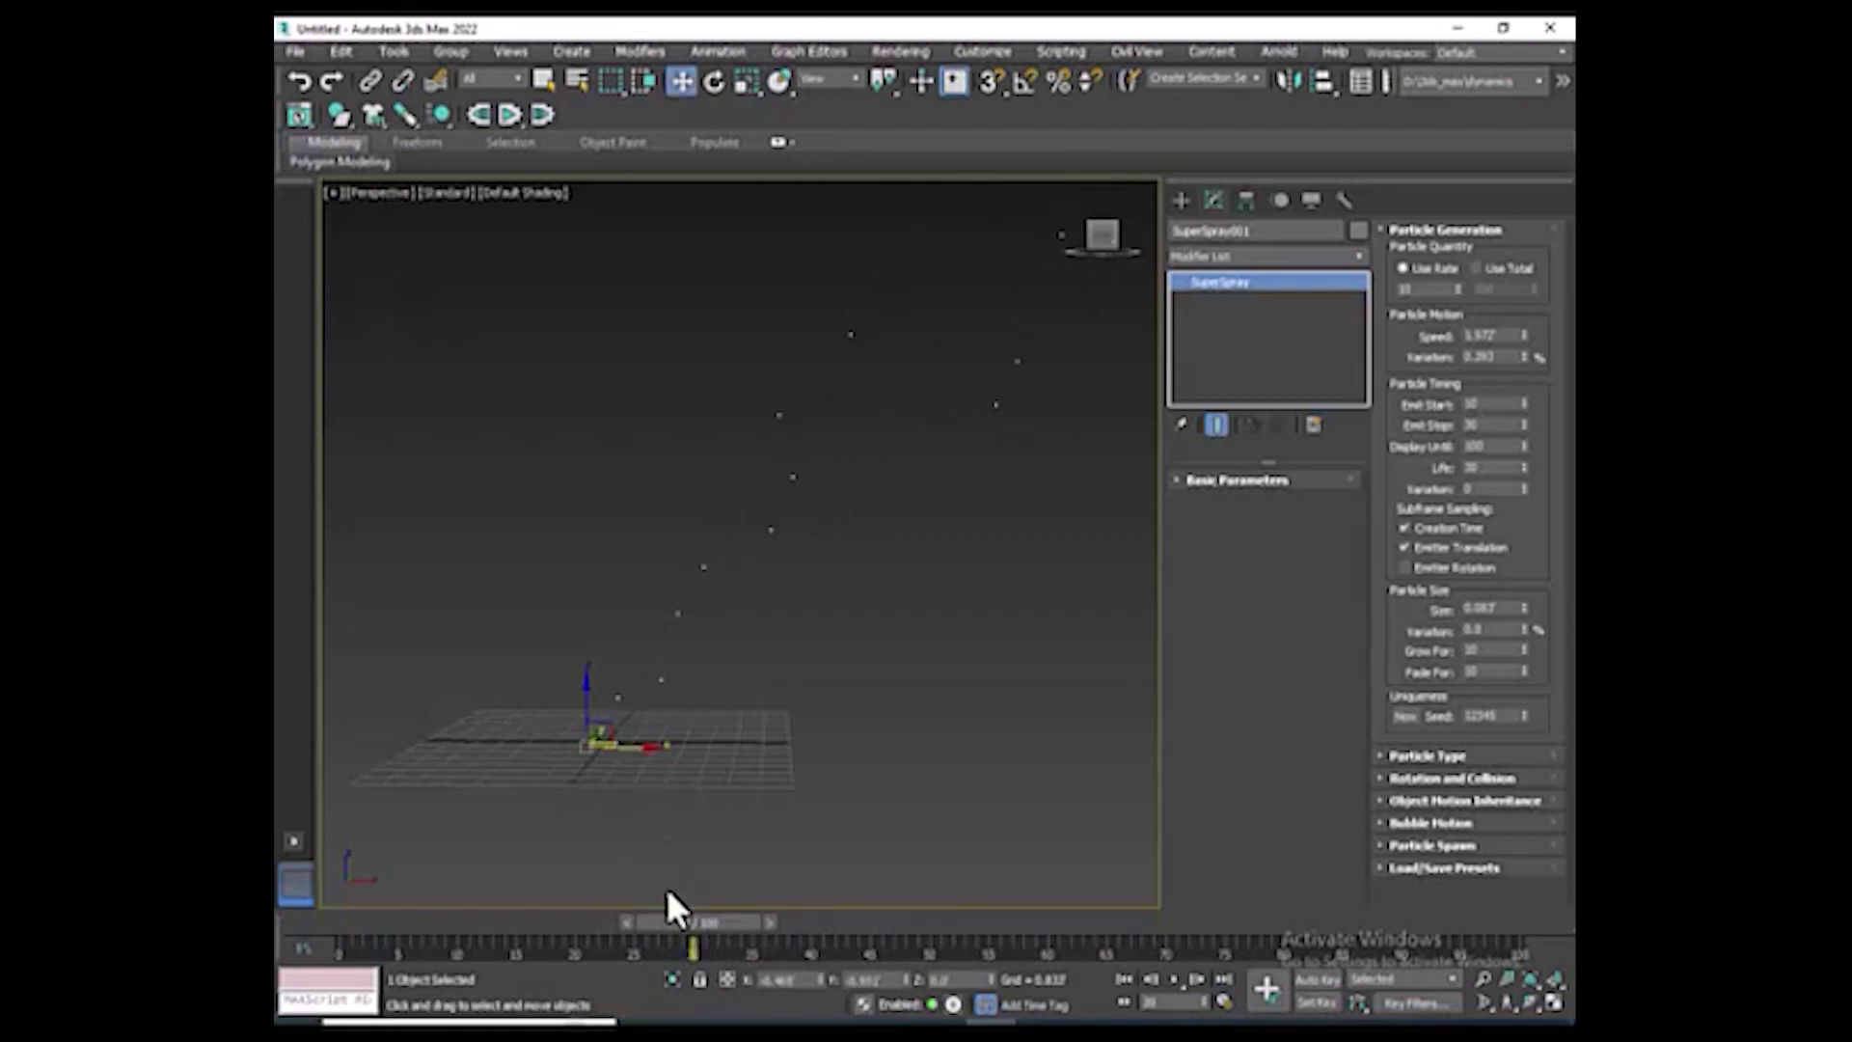
pyautogui.moveTo(710, 926)
pyautogui.mouseDown()
pyautogui.moveTo(748, 915)
pyautogui.moveTo(814, 942)
pyautogui.moveTo(724, 958)
pyautogui.moveTo(697, 934)
pyautogui.mouseUp()
pyautogui.doubleClick(1484, 424)
pyautogui.moveTo(1485, 424); pyautogui.dragTo(1458, 434)
pyautogui.moveTo(687, 914); pyautogui.dragTo(923, 912)
# Set Display Until to 70 in Particle Timing and orbit to view the stream
pyautogui.press('w')
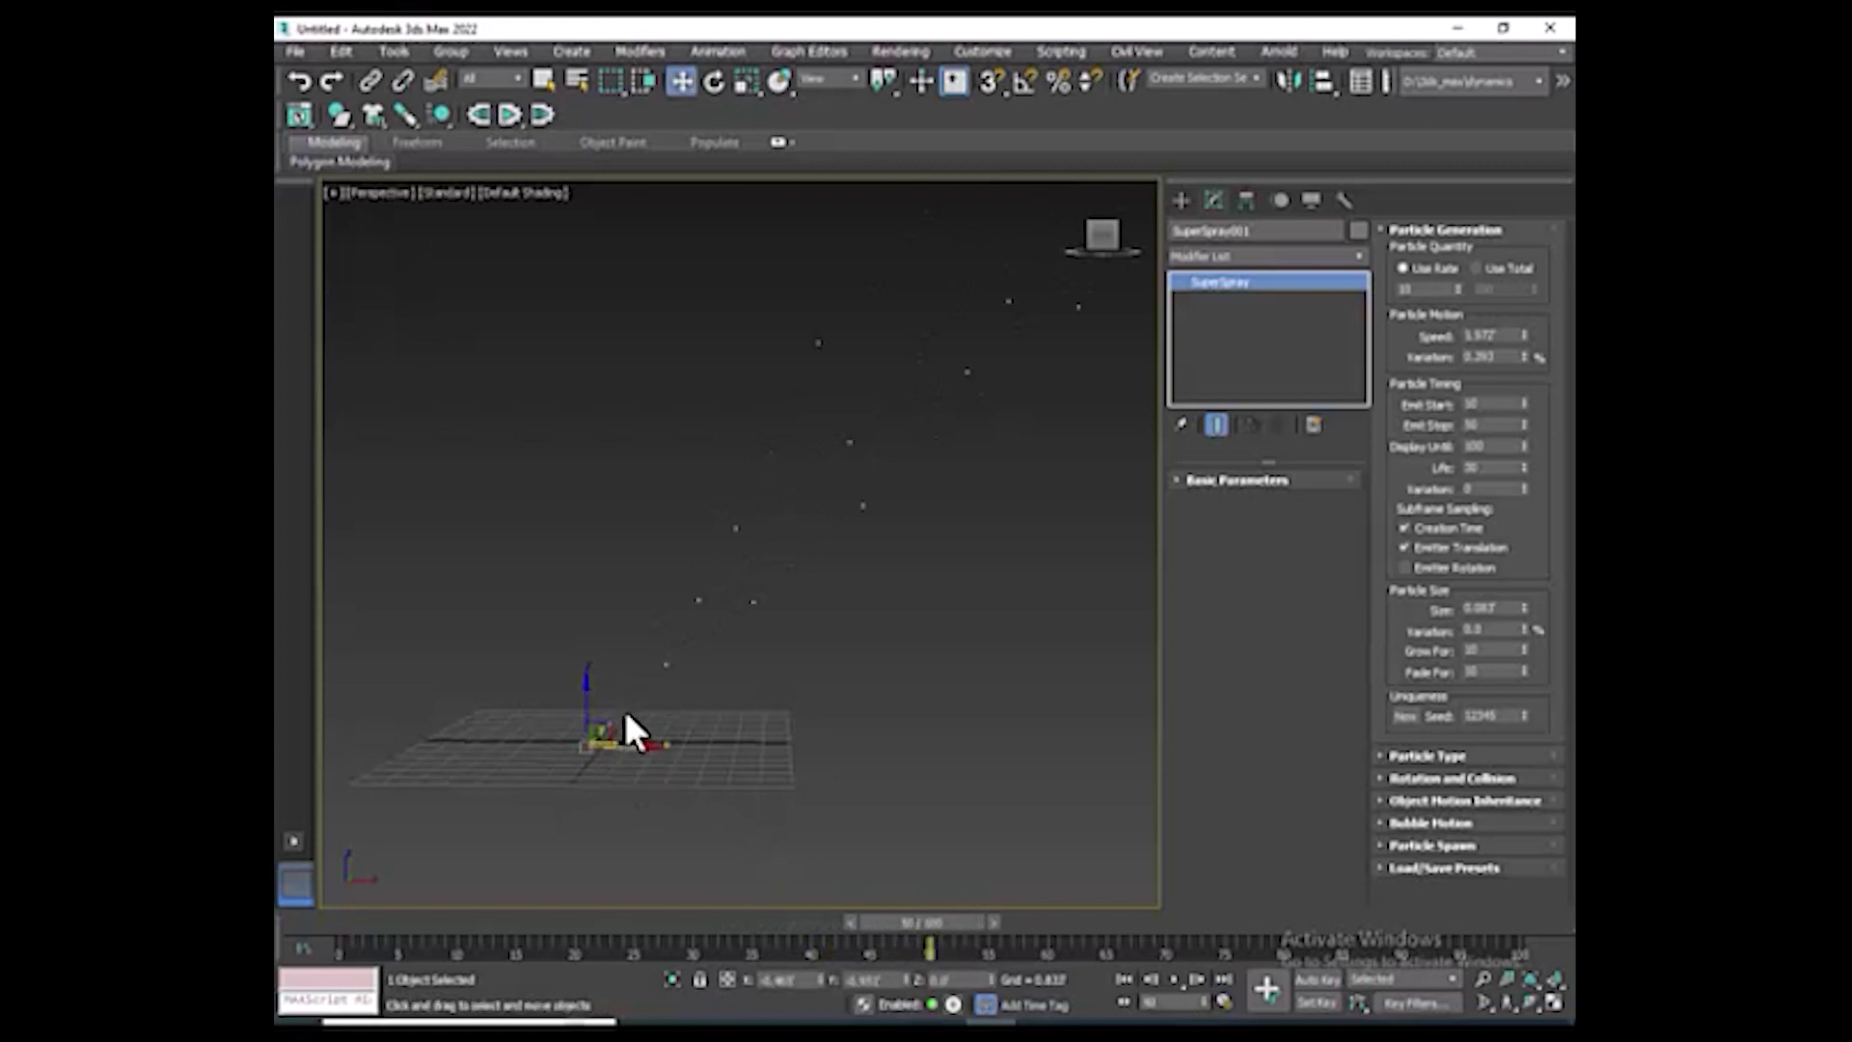
pyautogui.scroll(2, 588, 752)
pyautogui.scroll(3, 675, 723)
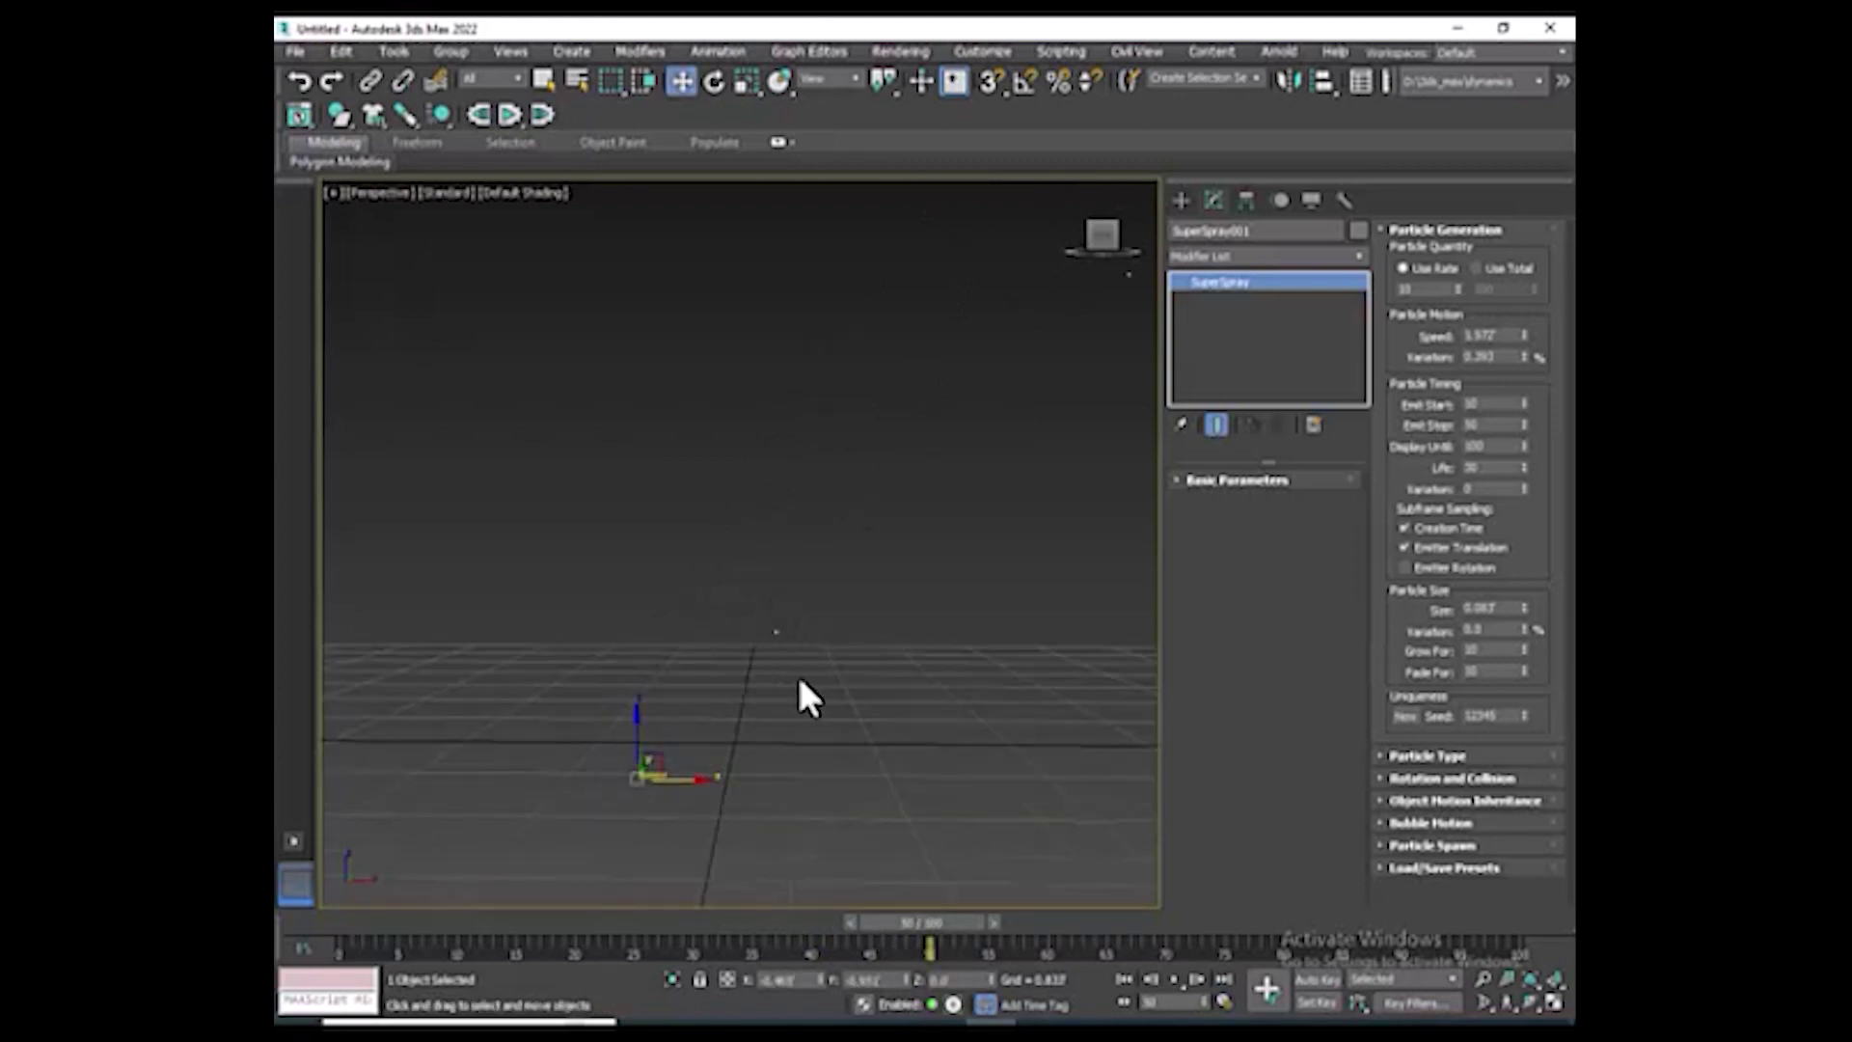
pyautogui.scroll(-3, 1065, 818)
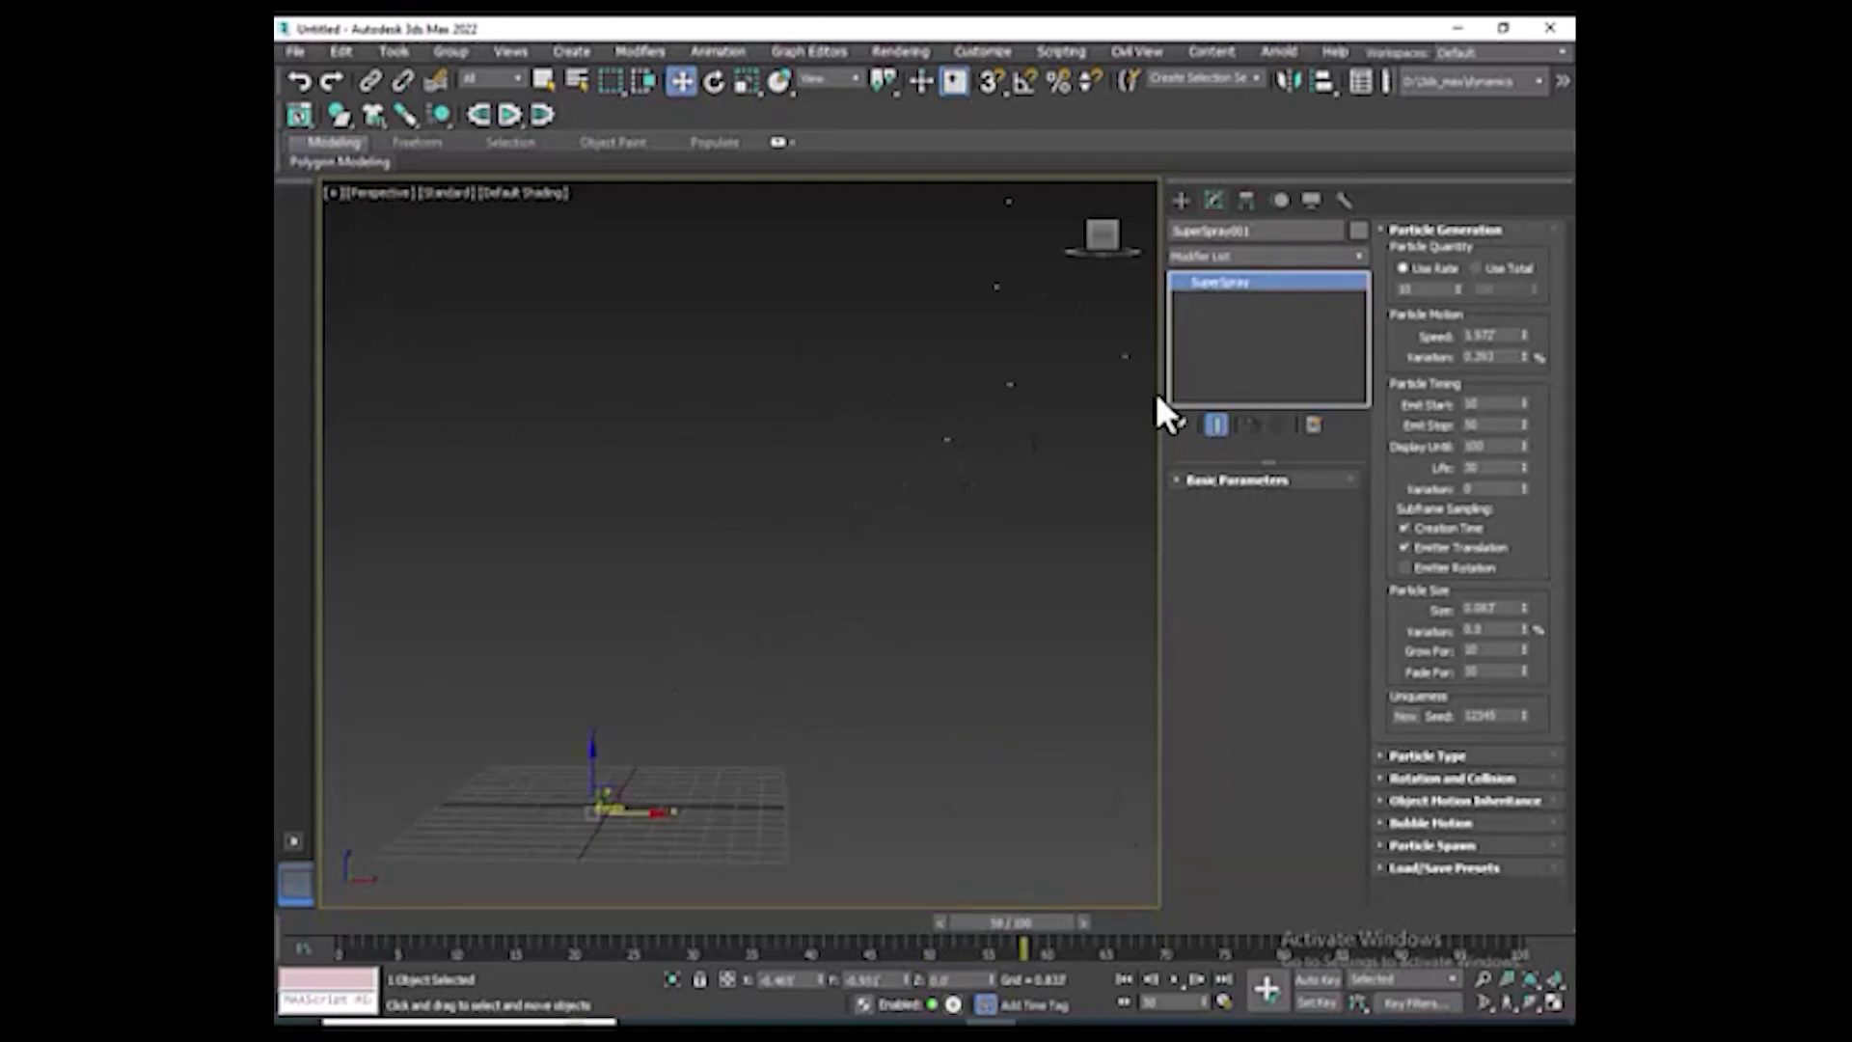
pyautogui.doubleClick(1495, 447)
pyautogui.write('70')
pyautogui.press('Return')
pyautogui.moveTo(870, 733)
pyautogui.keyDown('alt'); pyautogui.mouseDown(button='middle')
pyautogui.moveTo(928, 632)
pyautogui.moveTo(791, 767)
pyautogui.moveTo(830, 744)
pyautogui.moveTo(772, 723)
pyautogui.mouseUp(button='middle'); pyautogui.keyUp('alt')
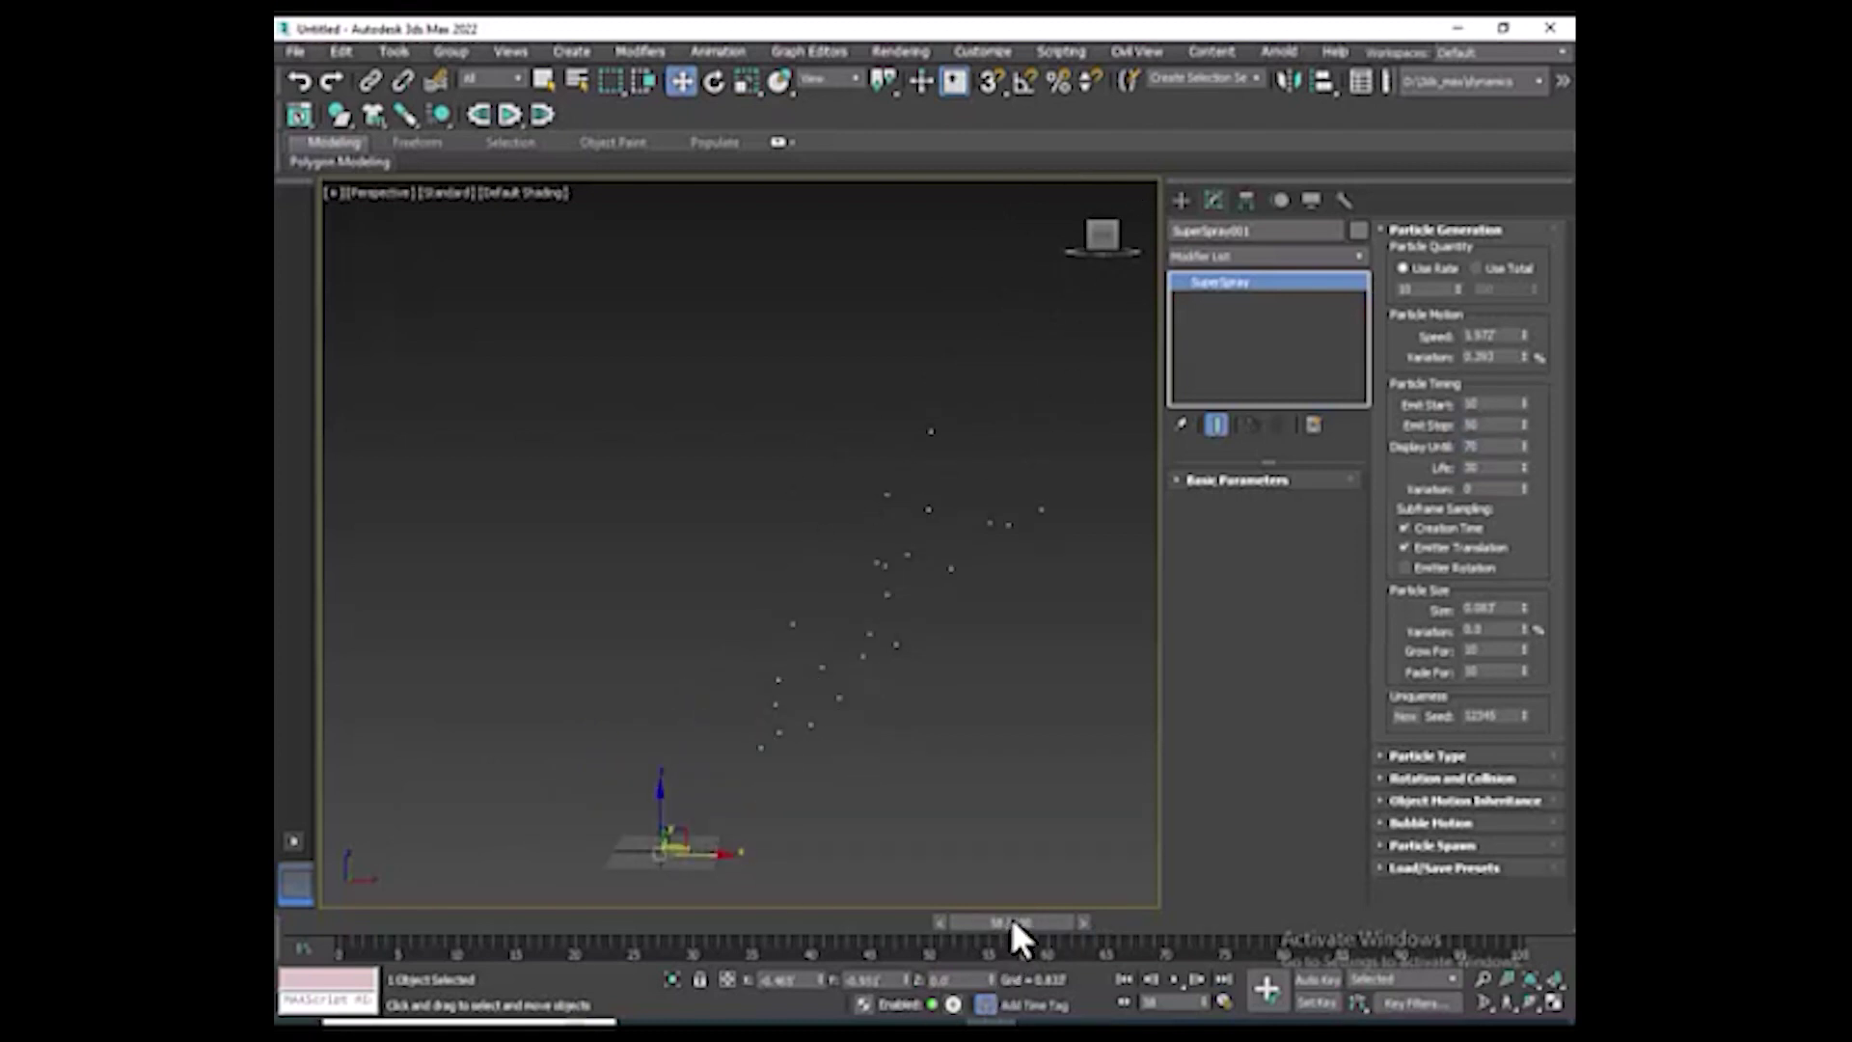
# Scrub the timeline between frames 67 and 21 to review the spray
pyautogui.moveTo(1013, 921)
pyautogui.mouseDown()
pyautogui.moveTo(1184, 907)
pyautogui.moveTo(1160, 914)
pyautogui.mouseUp()
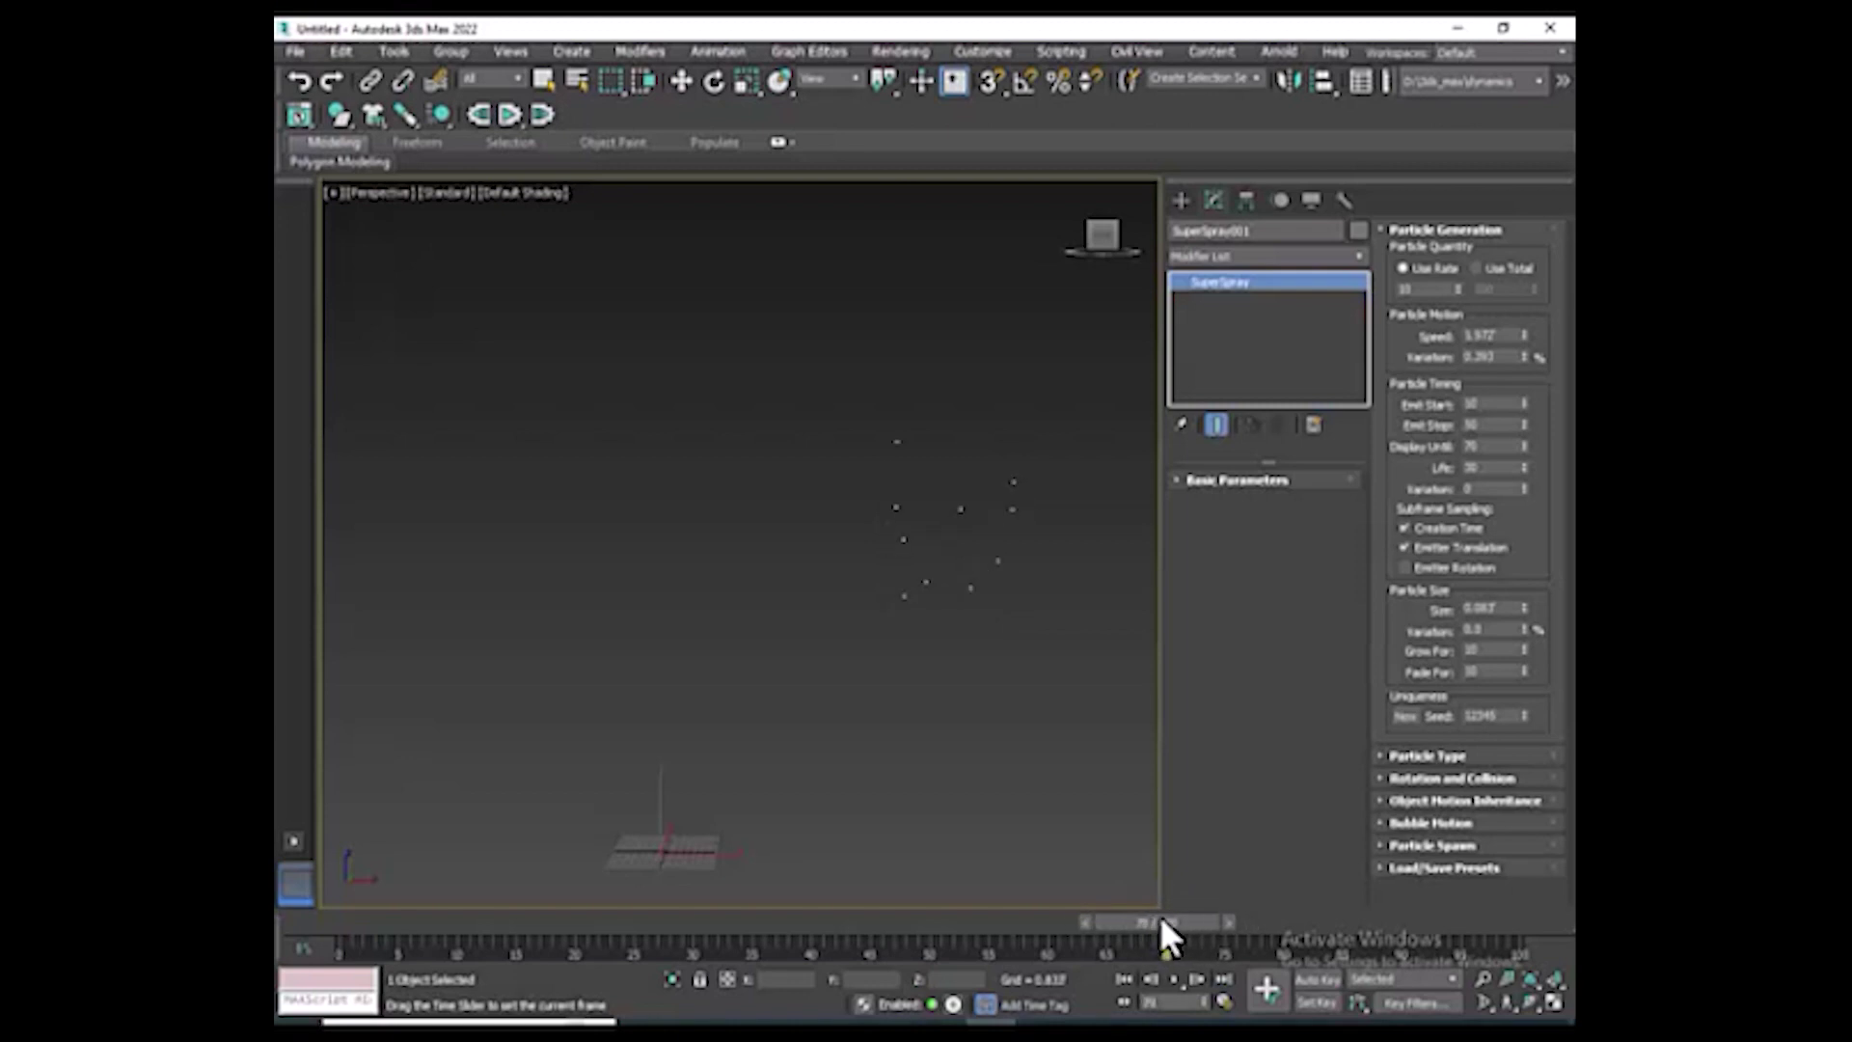
pyautogui.press('w')
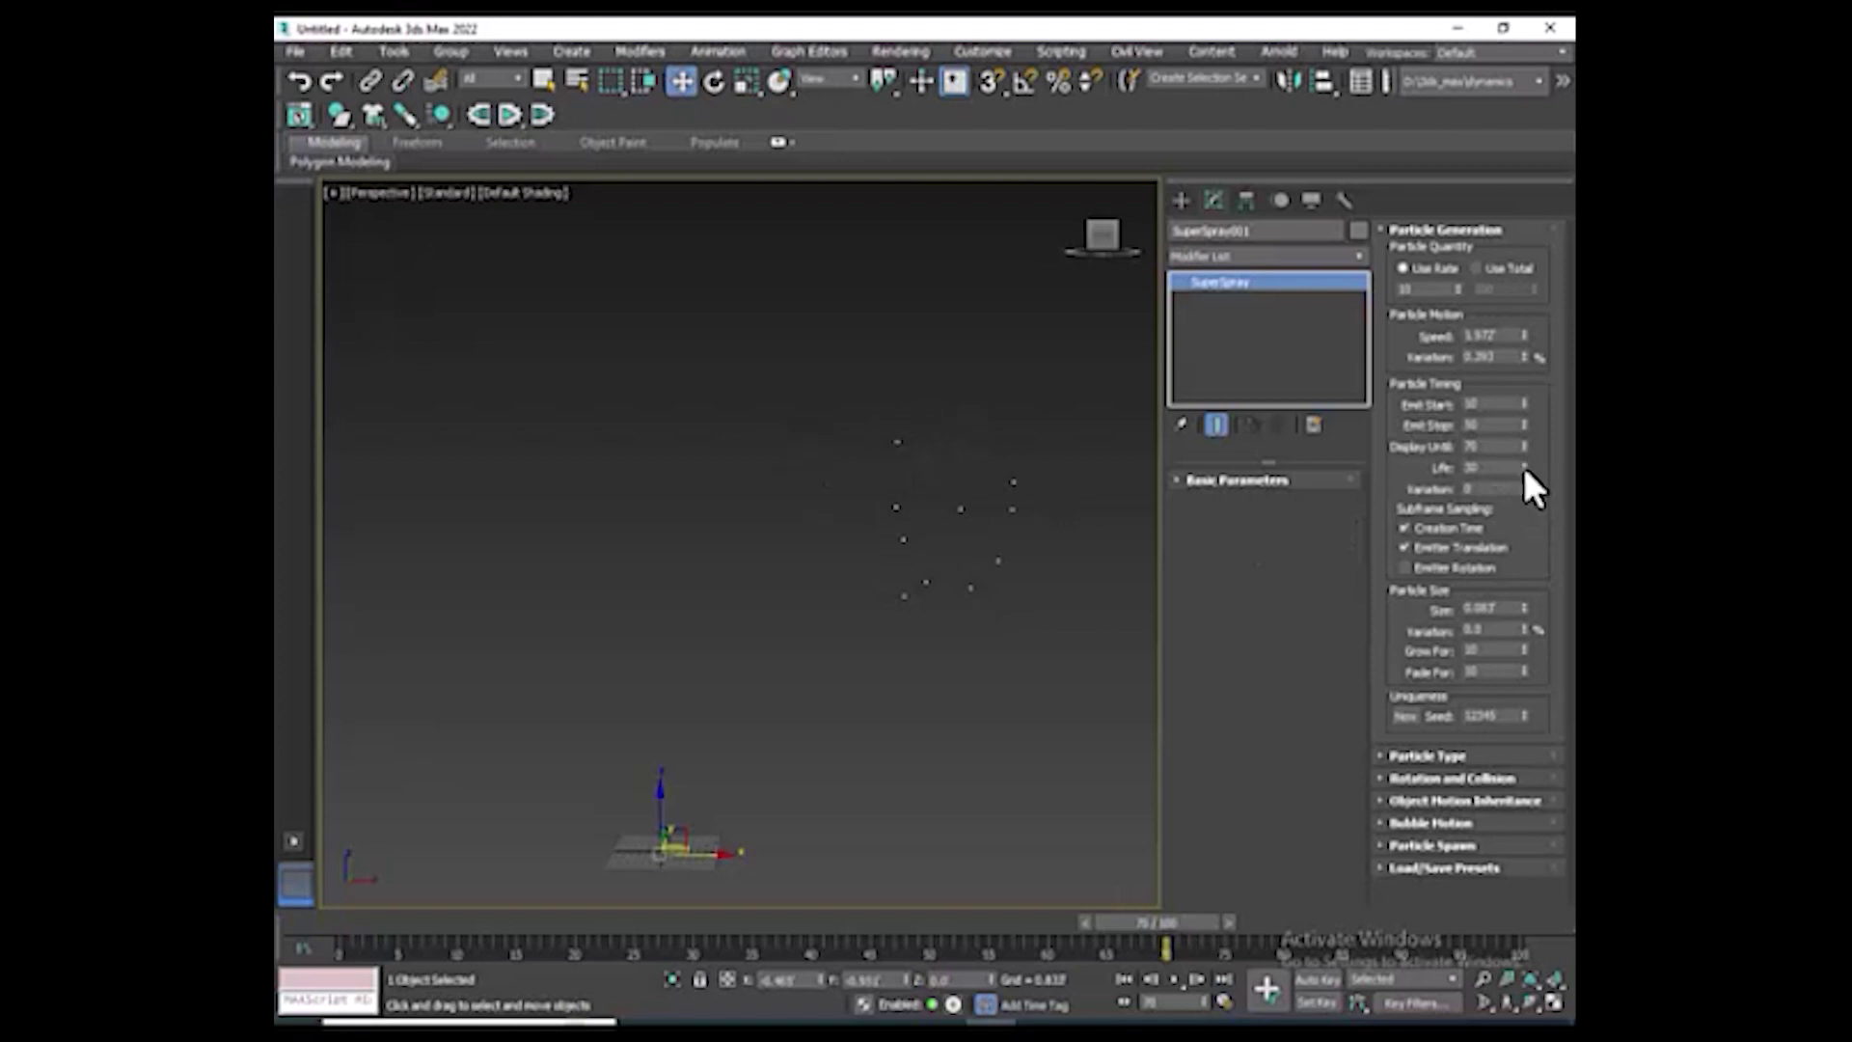
pyautogui.moveTo(1177, 924)
pyautogui.mouseDown()
pyautogui.moveTo(619, 928)
pyautogui.moveTo(733, 932)
pyautogui.mouseUp()
pyautogui.press('w')
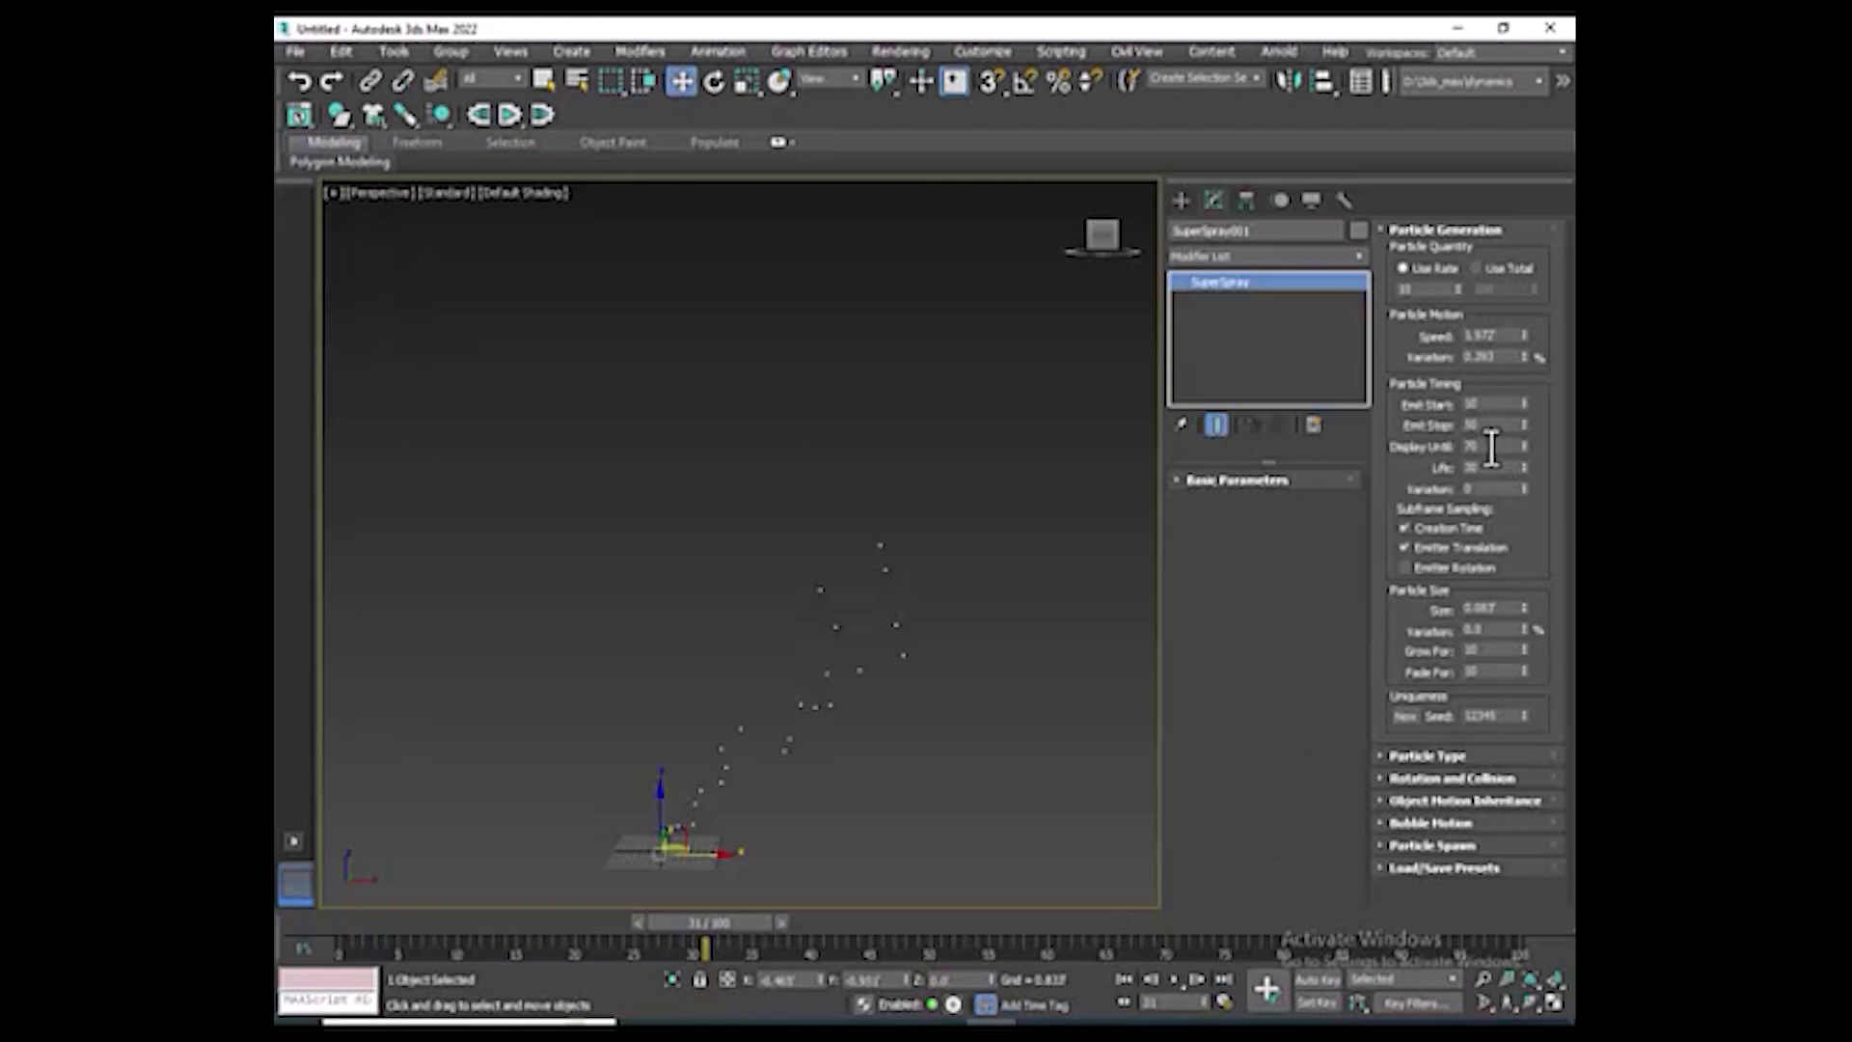
# Set particle Life to 67 and preview the spray across frames 11–58
pyautogui.doubleClick(1470, 468)
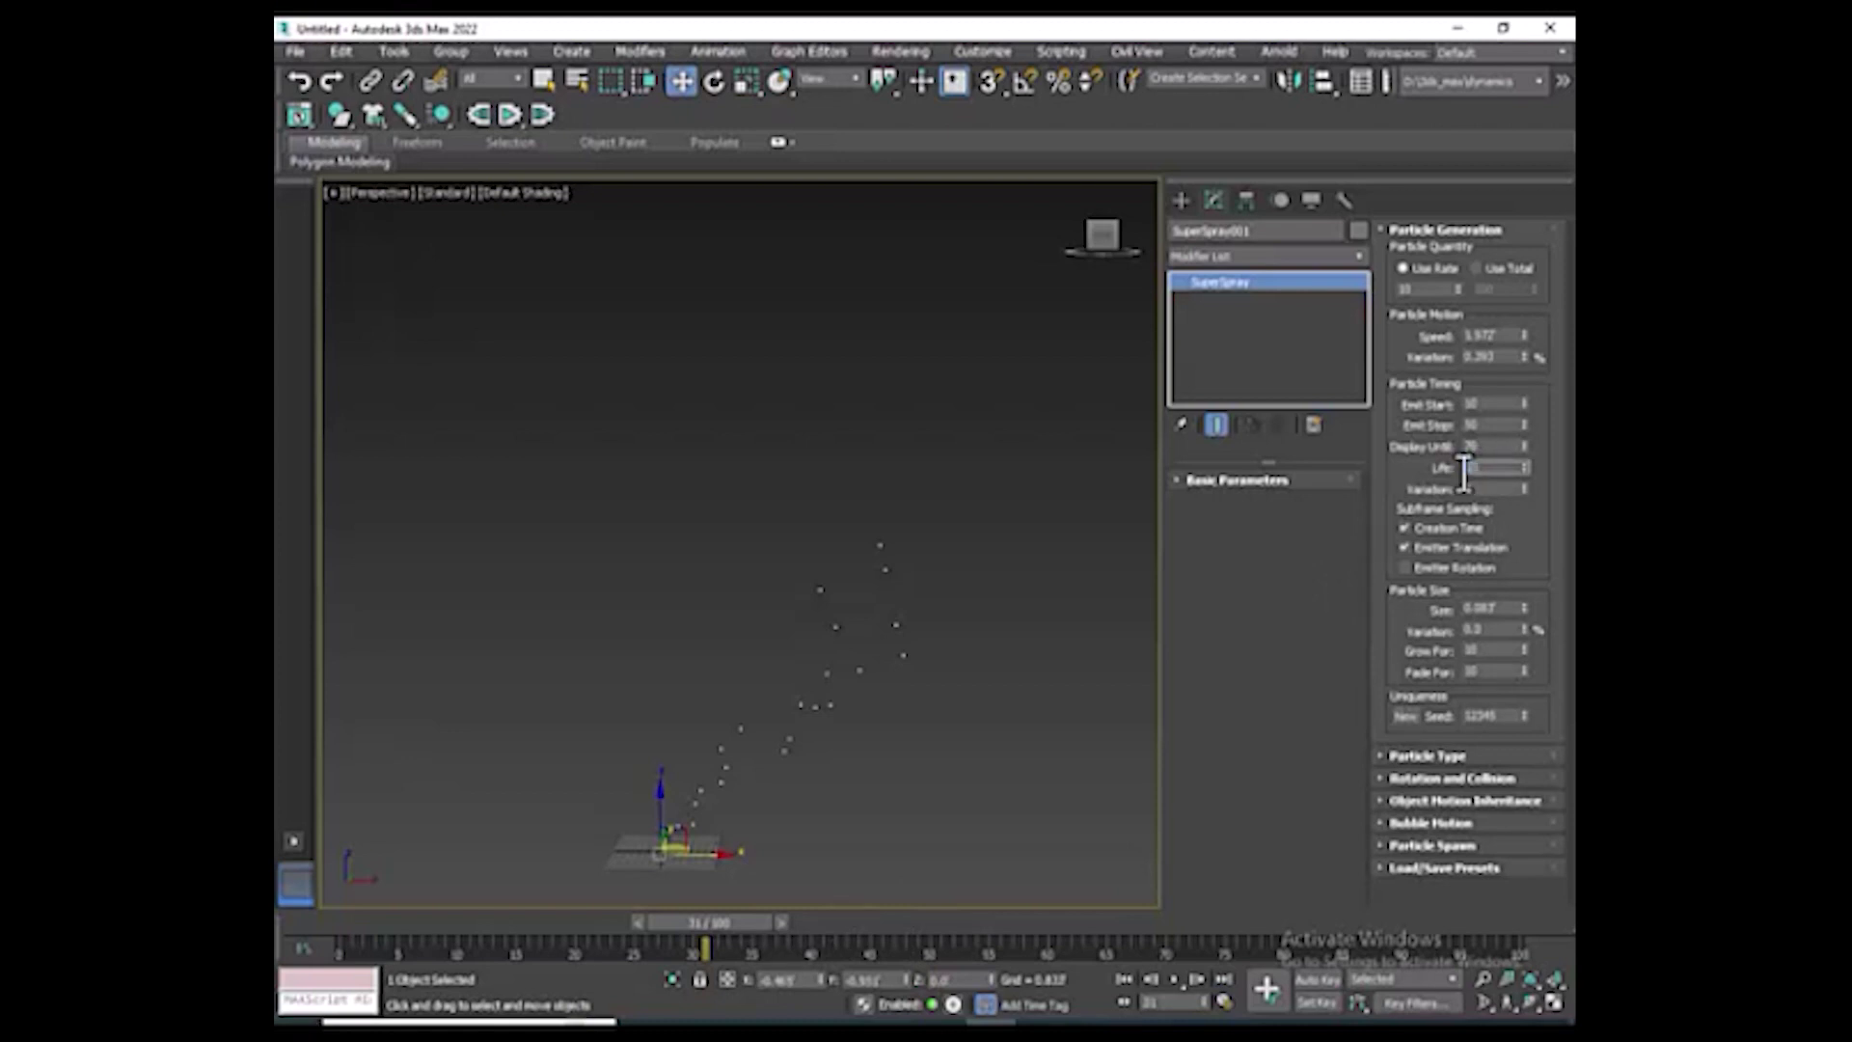
pyautogui.moveTo(706, 922)
pyautogui.mouseDown()
pyautogui.moveTo(475, 943)
pyautogui.moveTo(535, 942)
pyautogui.mouseUp()
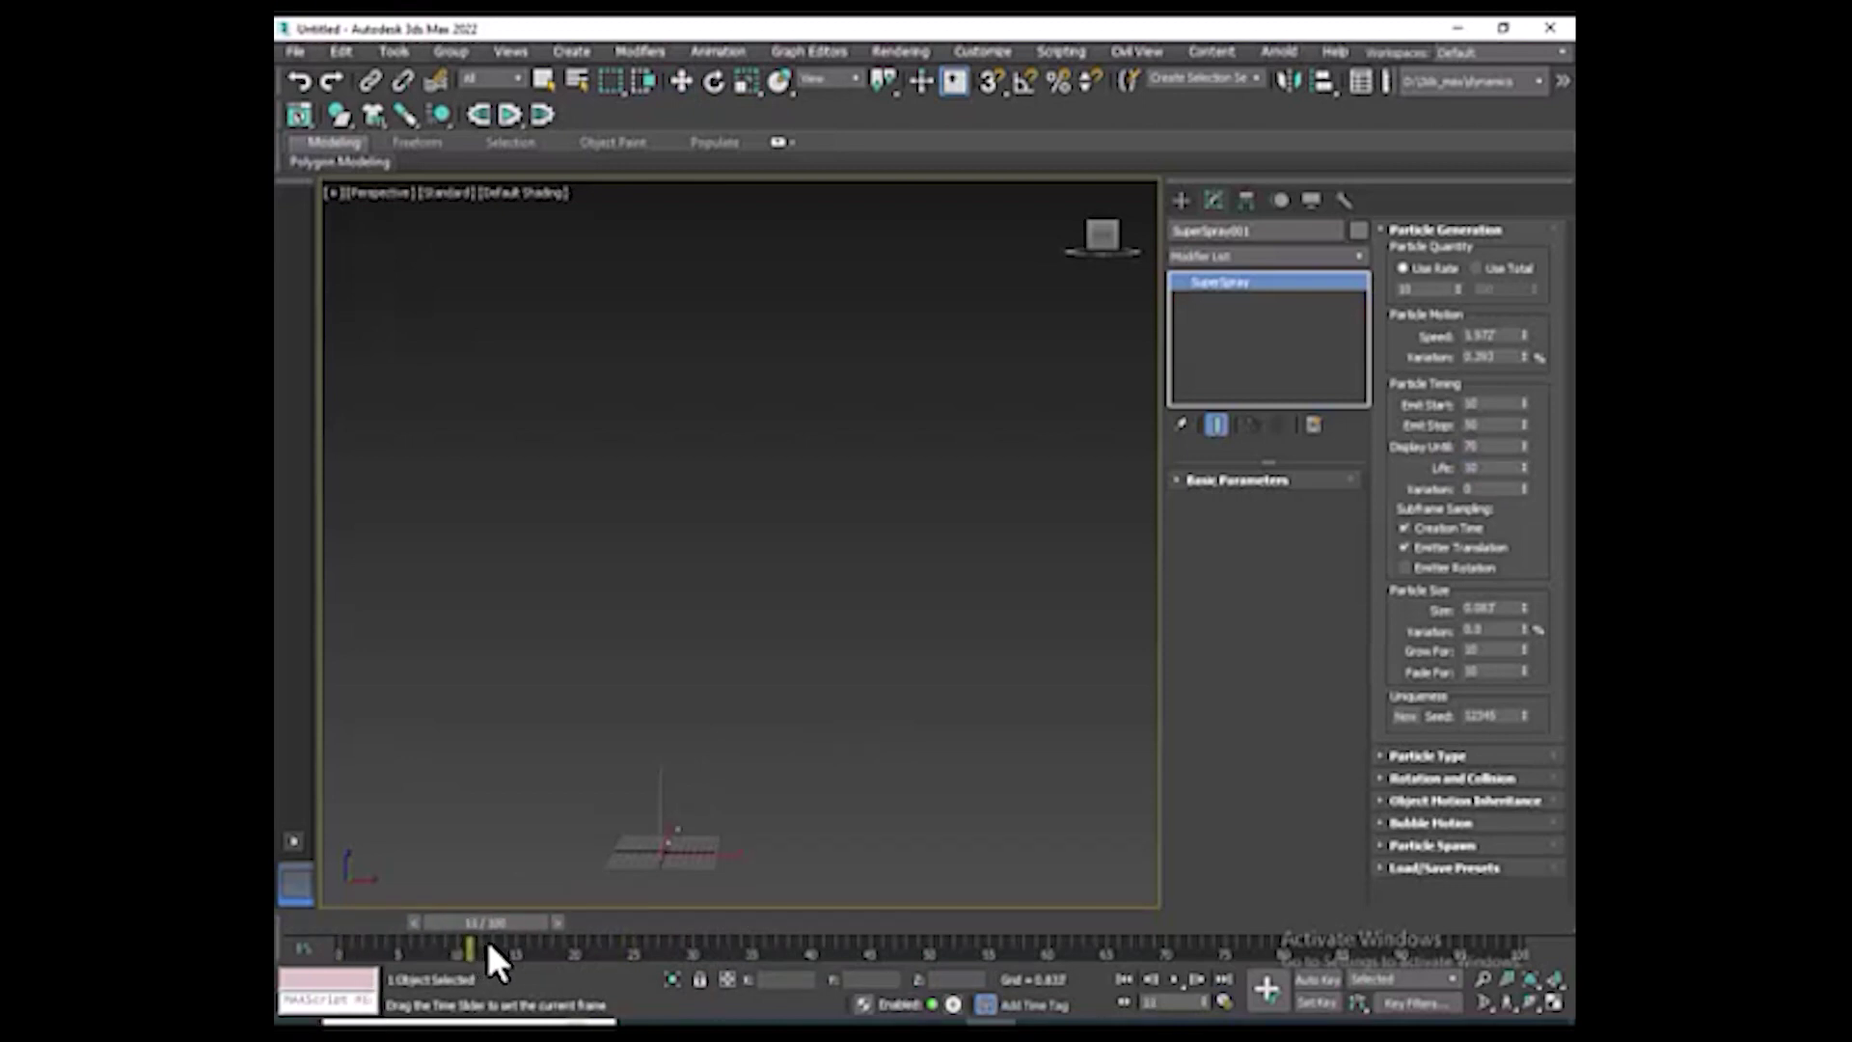
pyautogui.press('w')
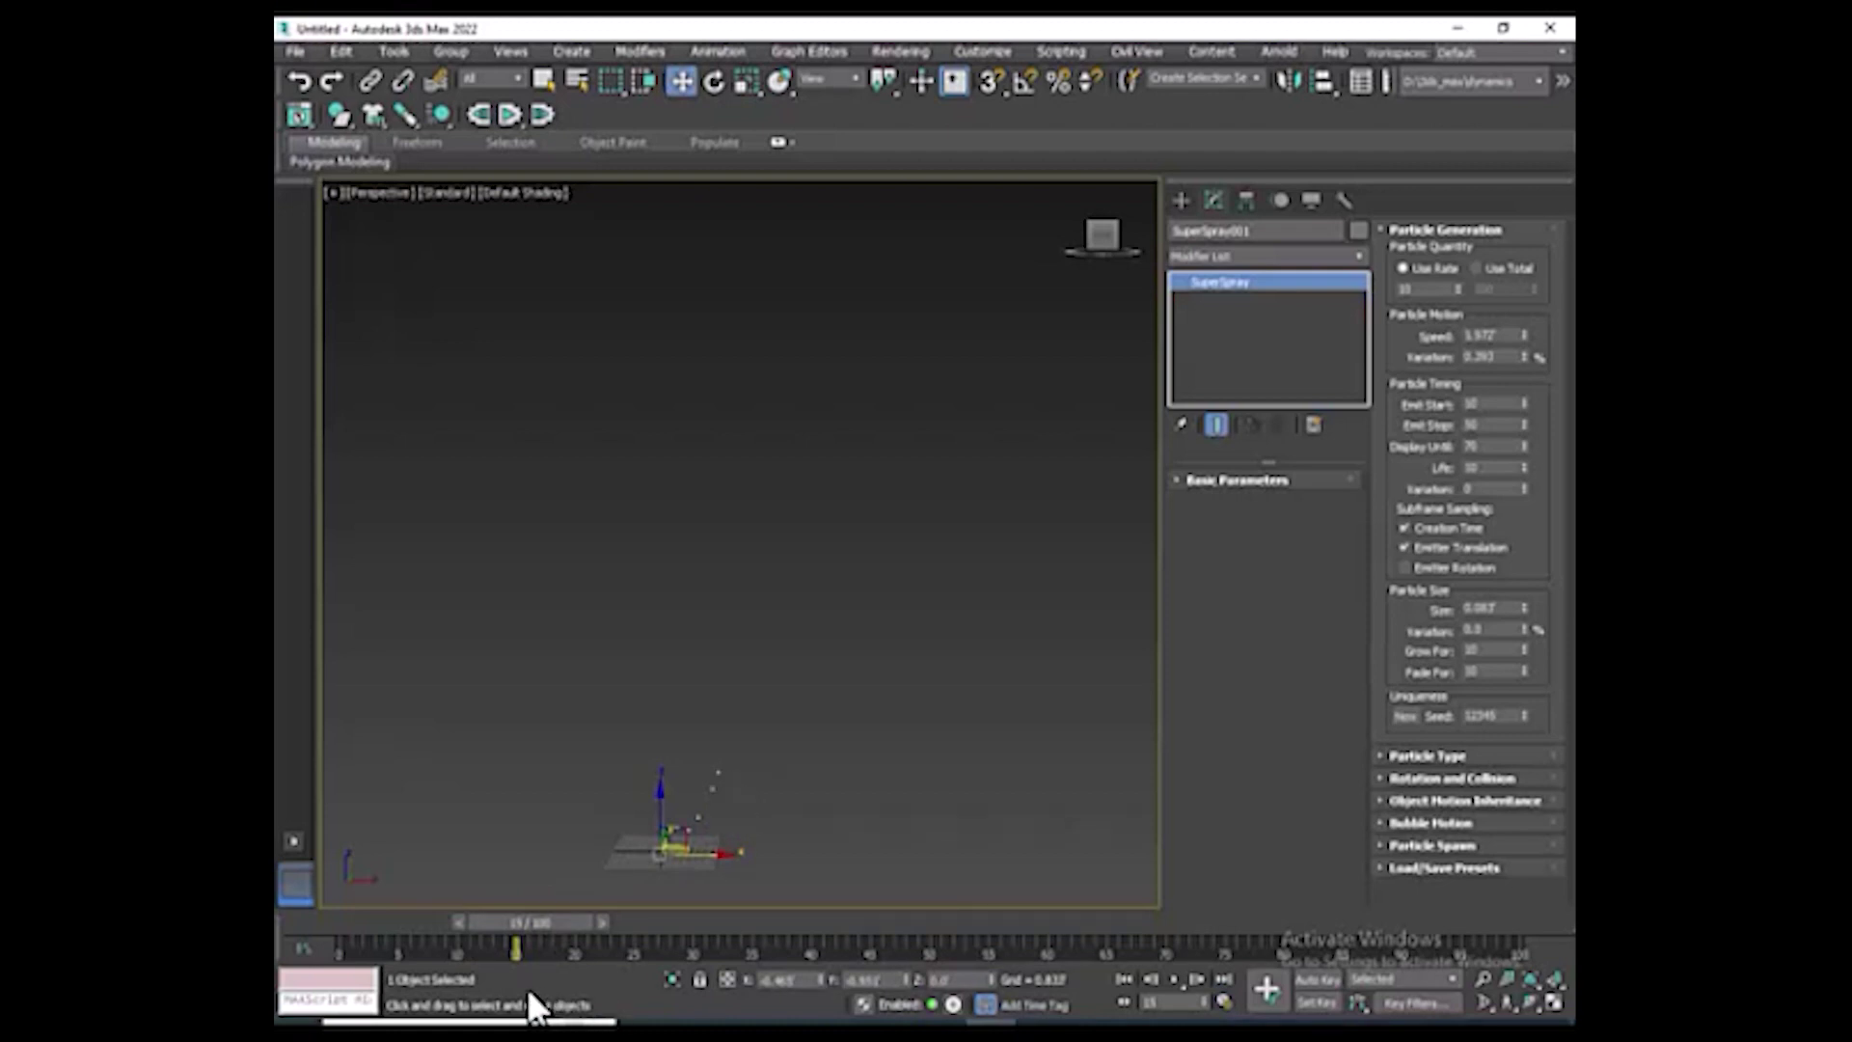
pyautogui.moveTo(522, 929); pyautogui.dragTo(1070, 912)
pyautogui.press('w')
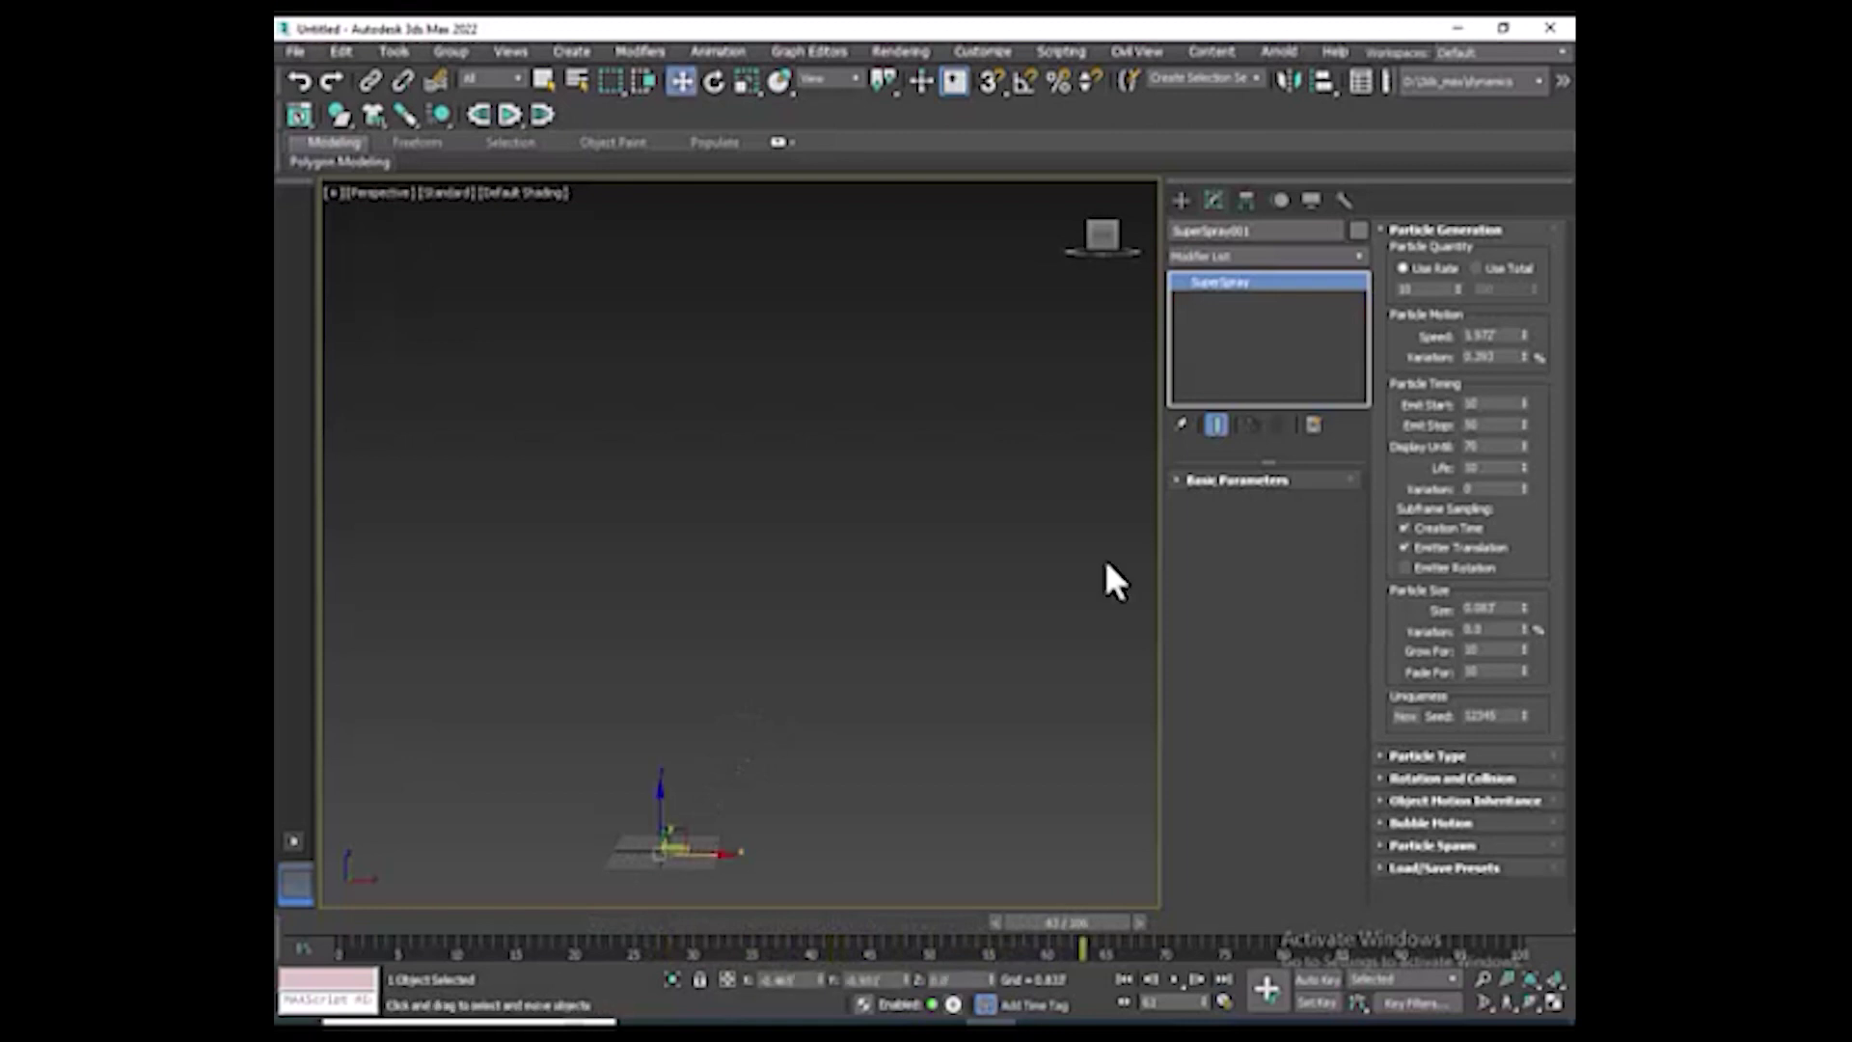
pyautogui.moveTo(1085, 920); pyautogui.dragTo(1040, 930)
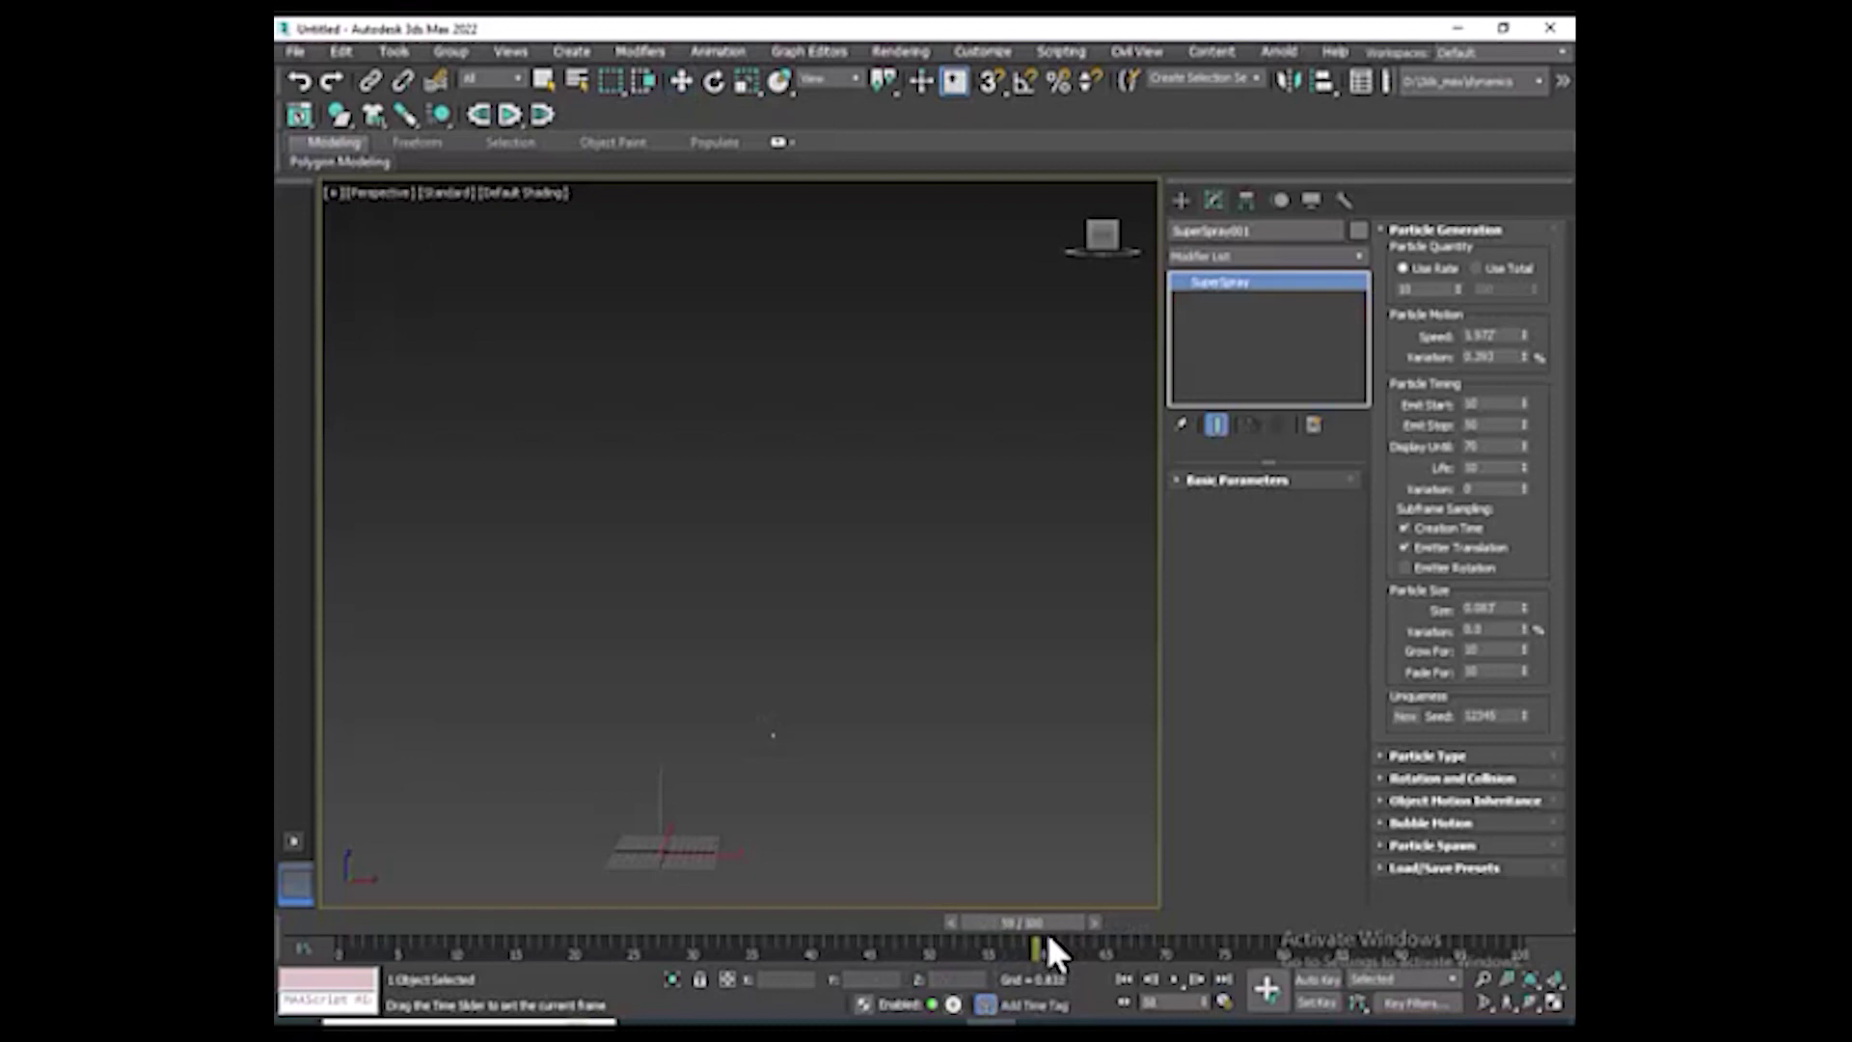
pyautogui.press('w')
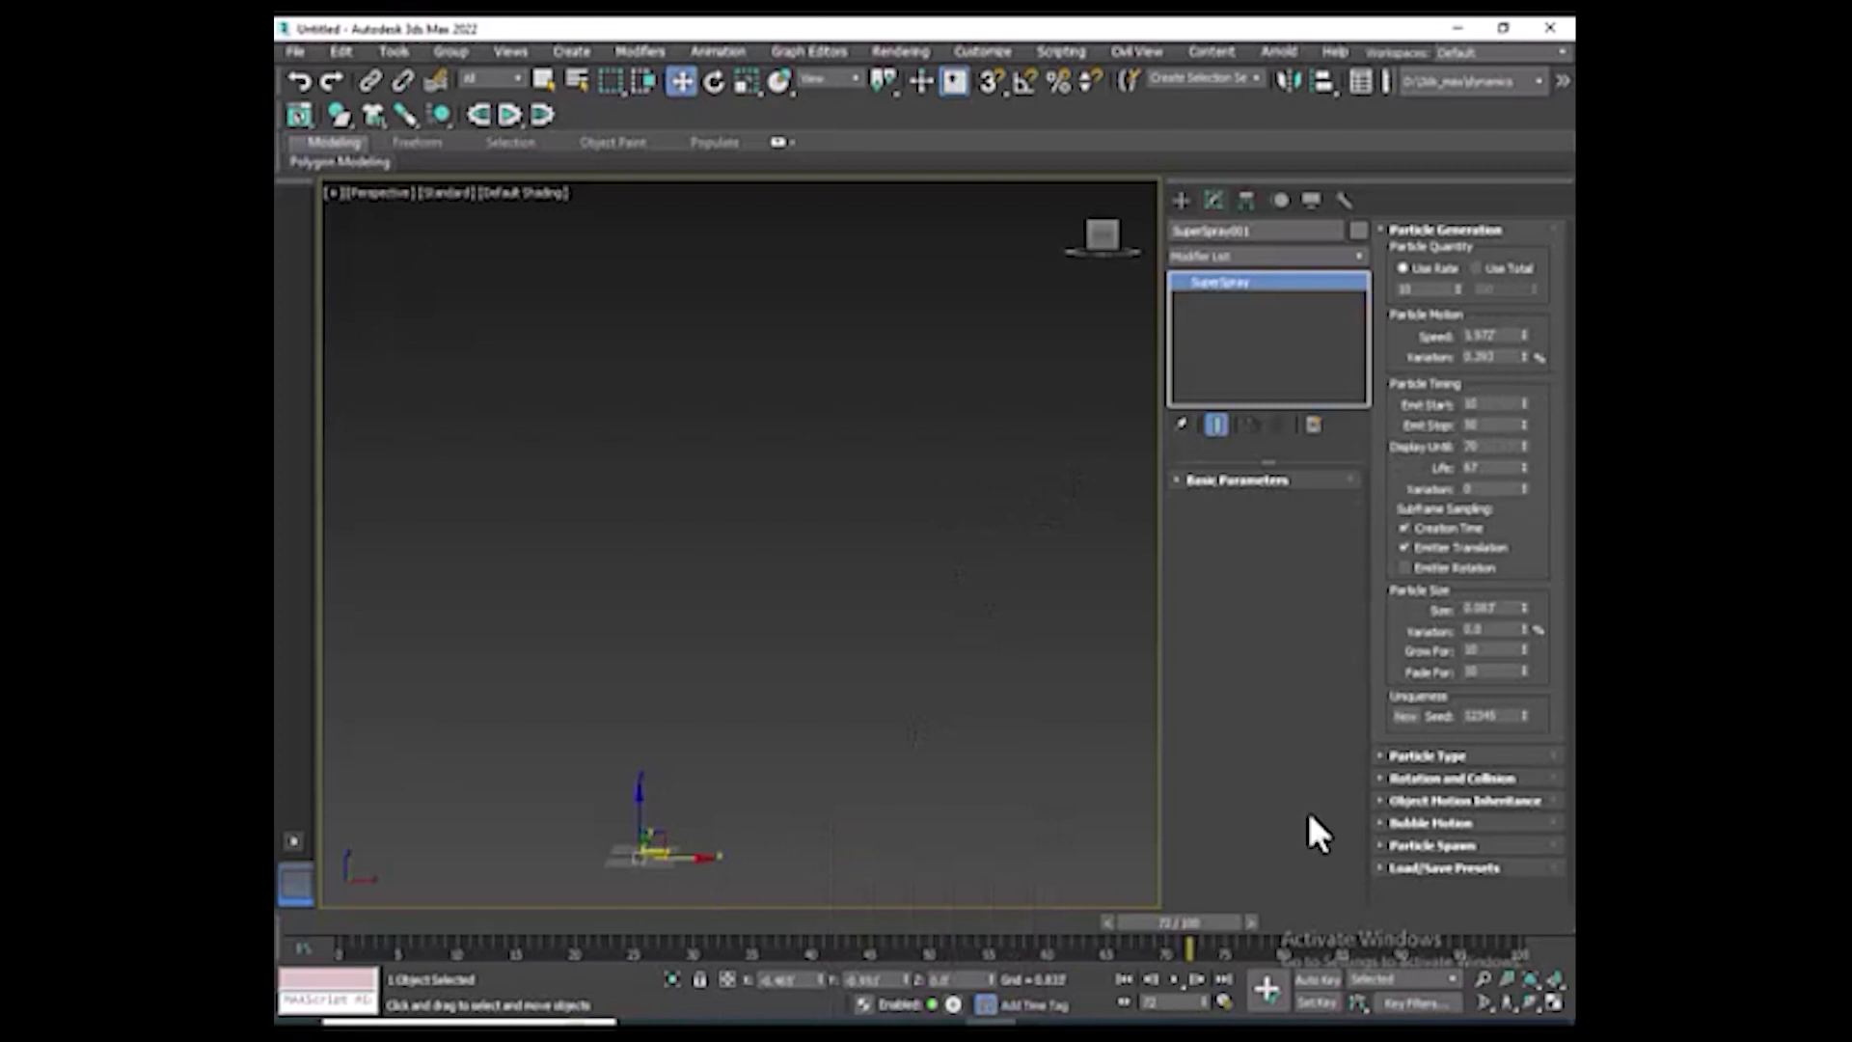
pyautogui.moveTo(694, 775); pyautogui.dragTo(782, 659, button='middle')
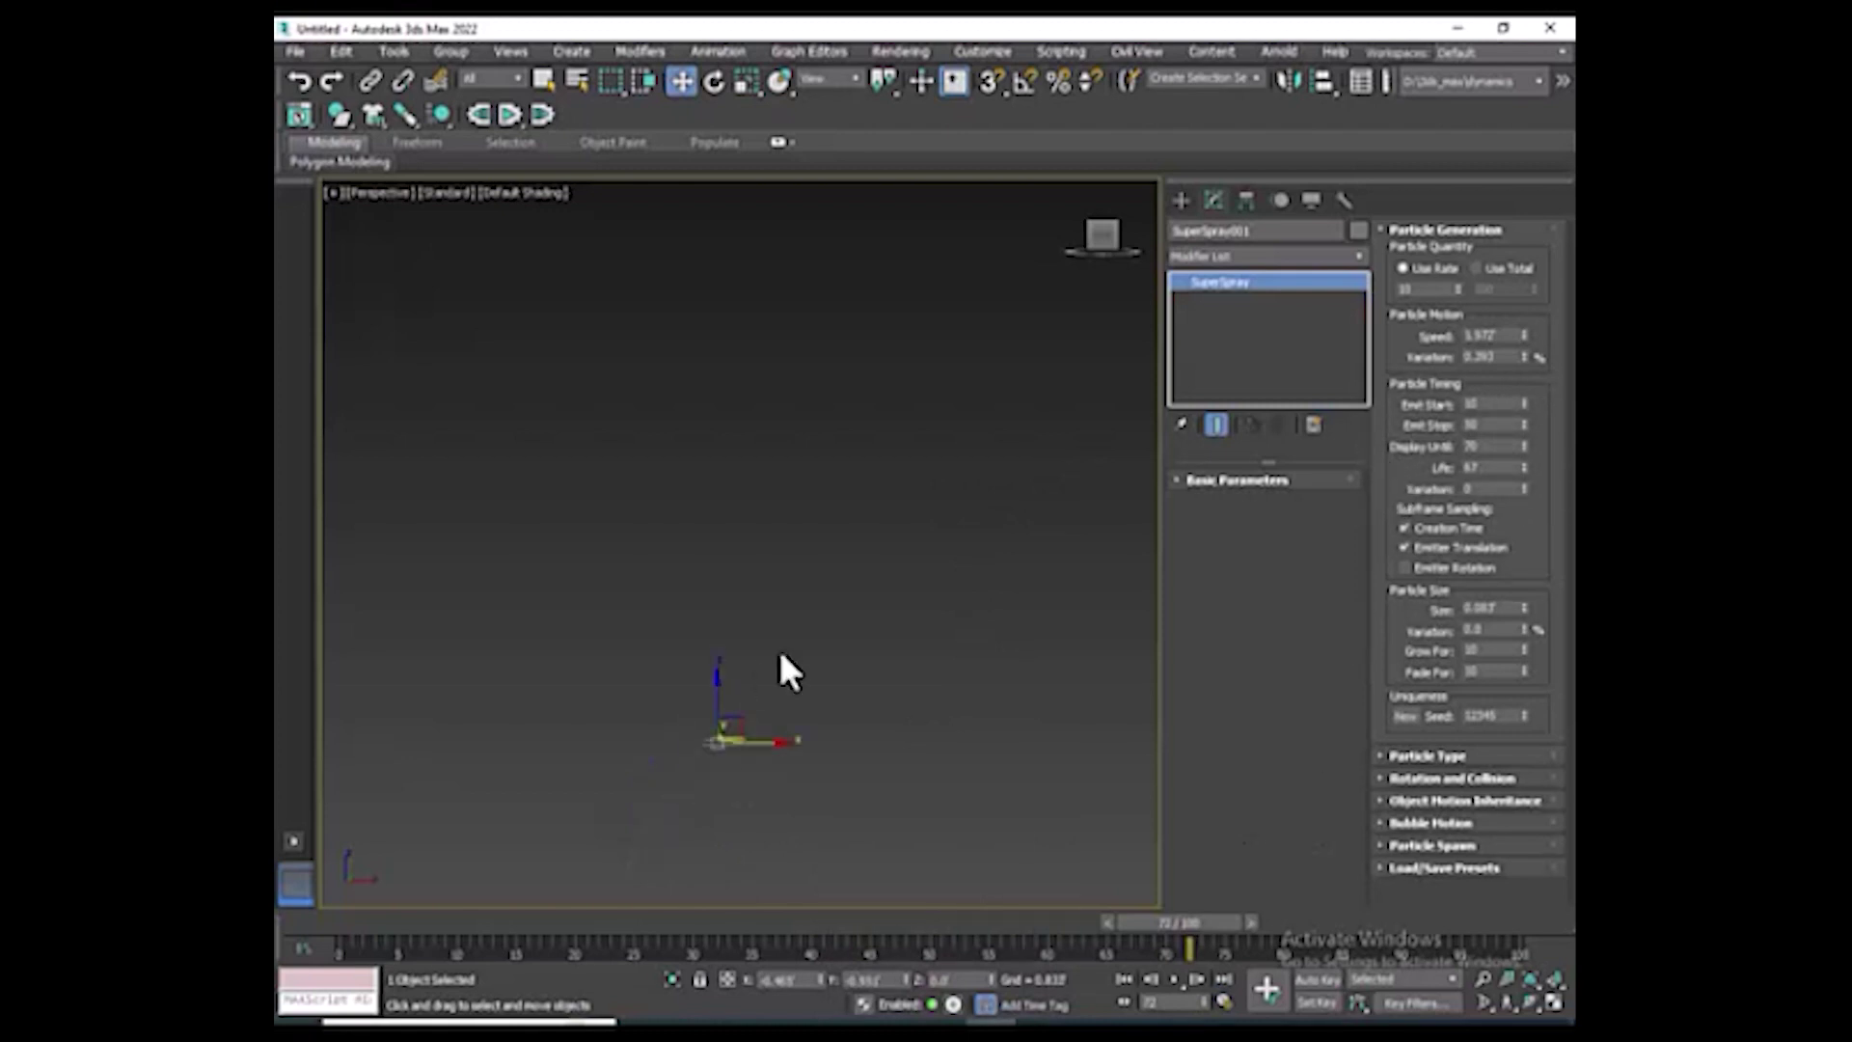
pyautogui.keyDown('alt'); pyautogui.moveTo(680, 783); pyautogui.dragTo(749, 740, button='middle'); pyautogui.keyUp('alt')
# Enlarge the particle Size to 1.61 and test-render frame 22
pyautogui.scroll(1, 727, 755)
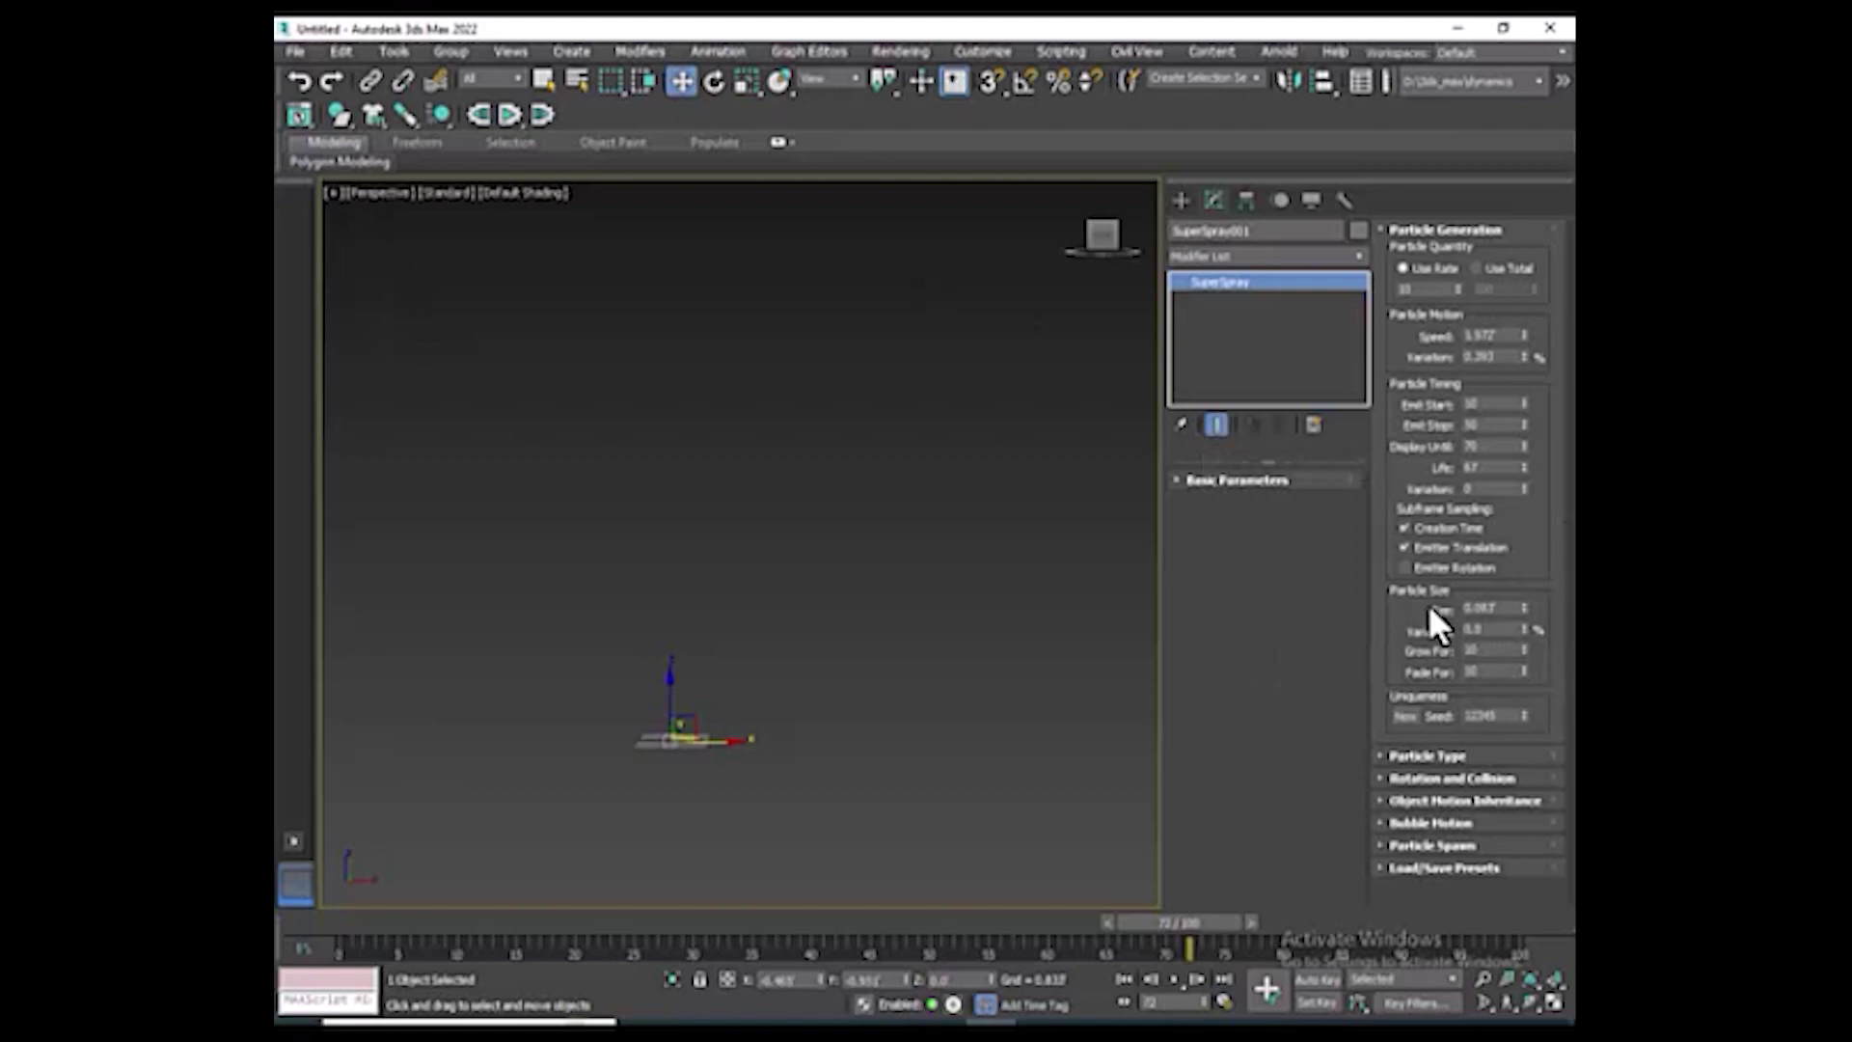
pyautogui.moveTo(1179, 921); pyautogui.dragTo(540, 921)
pyautogui.keyDown('alt'); pyautogui.moveTo(611, 858); pyautogui.dragTo(672, 672, button='middle'); pyautogui.keyUp('alt')
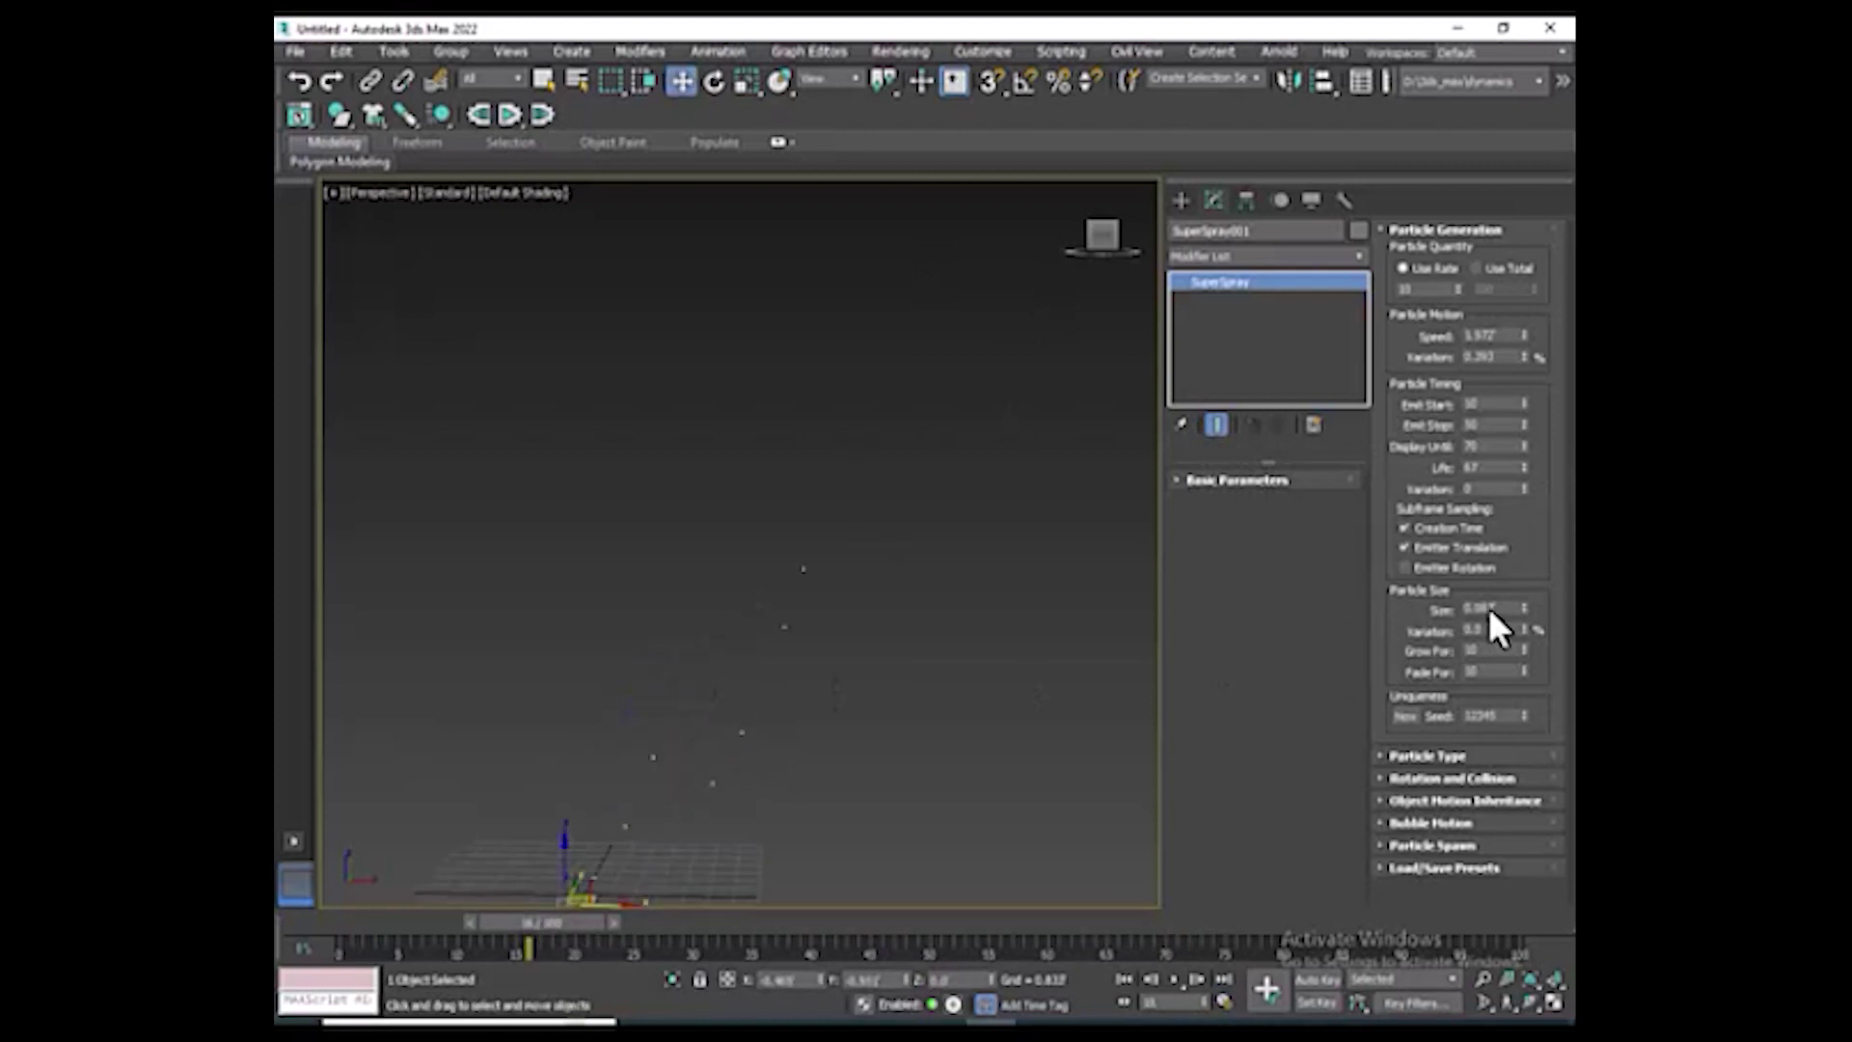
pyautogui.hotkey('shift', 'q')
pyautogui.click(1106, 239)
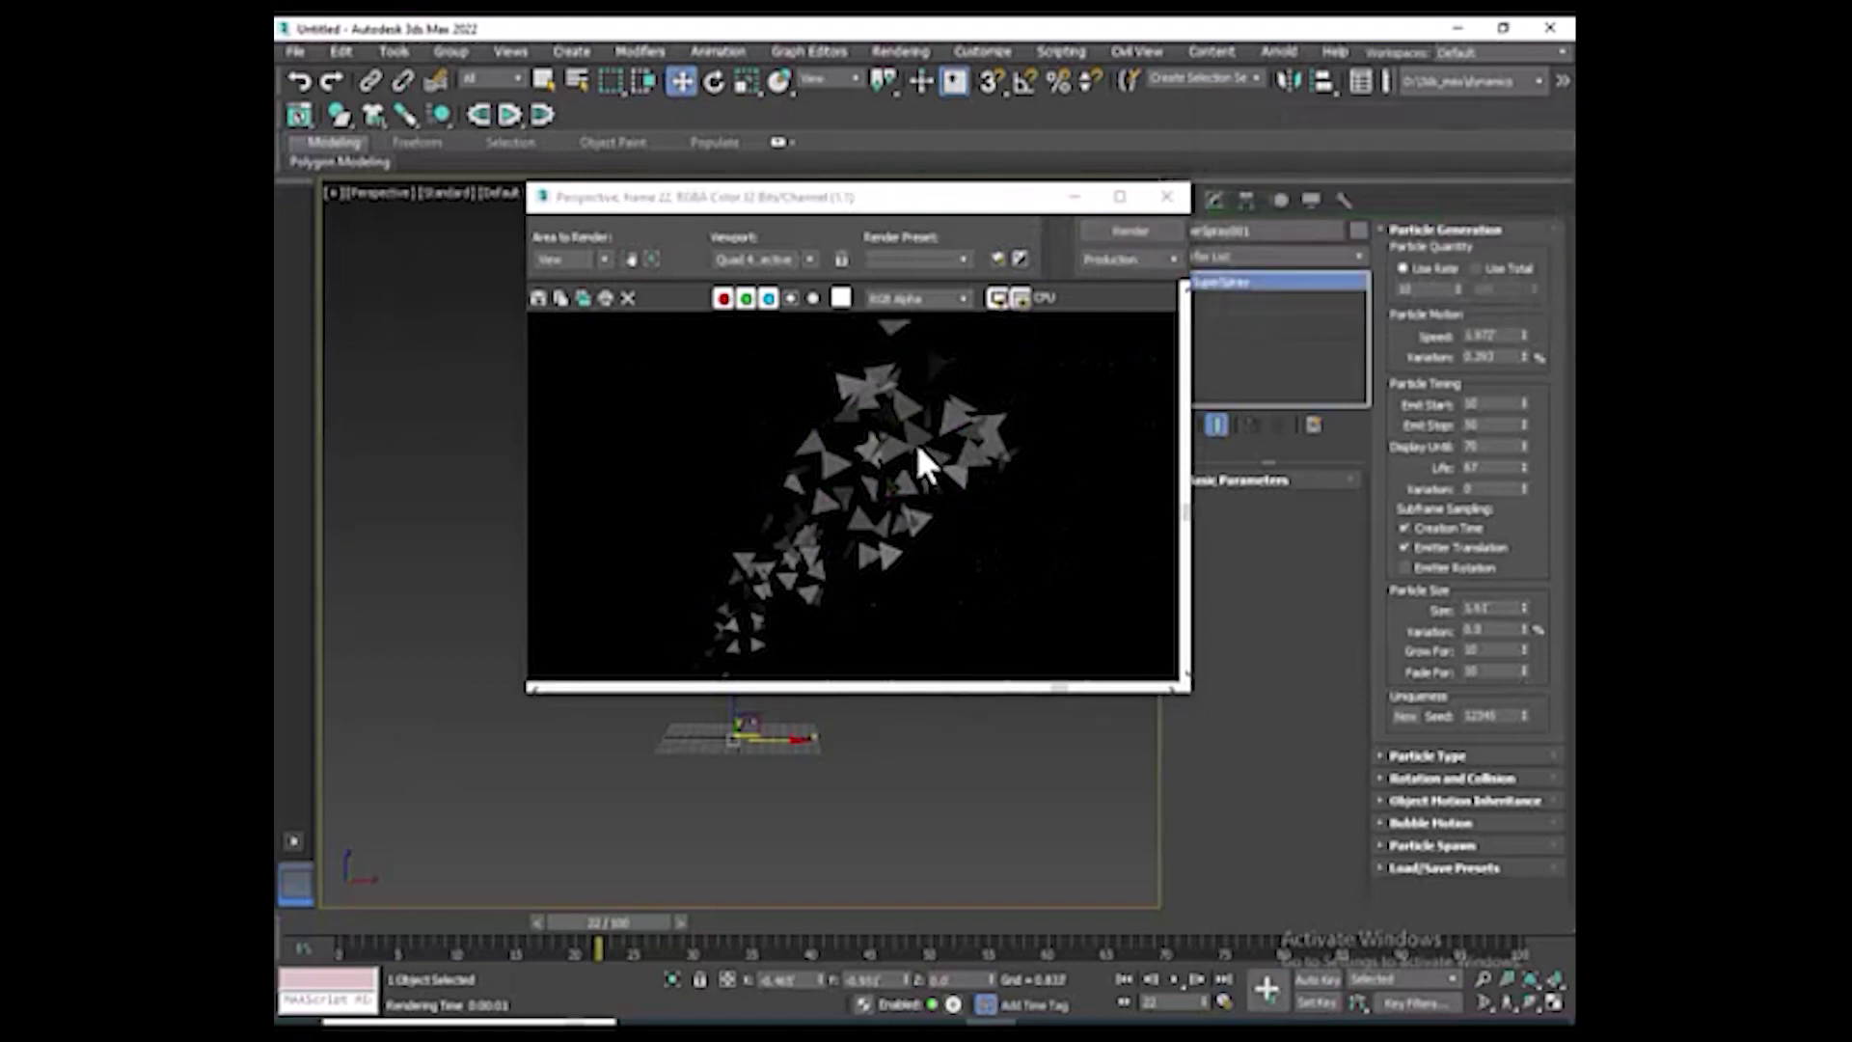
# Shrink the particle size to about 0.58, re-render, then move to around frame 31
pyautogui.moveTo(1524, 607); pyautogui.dragTo(1402, 189)
pyautogui.click(1104, 230)
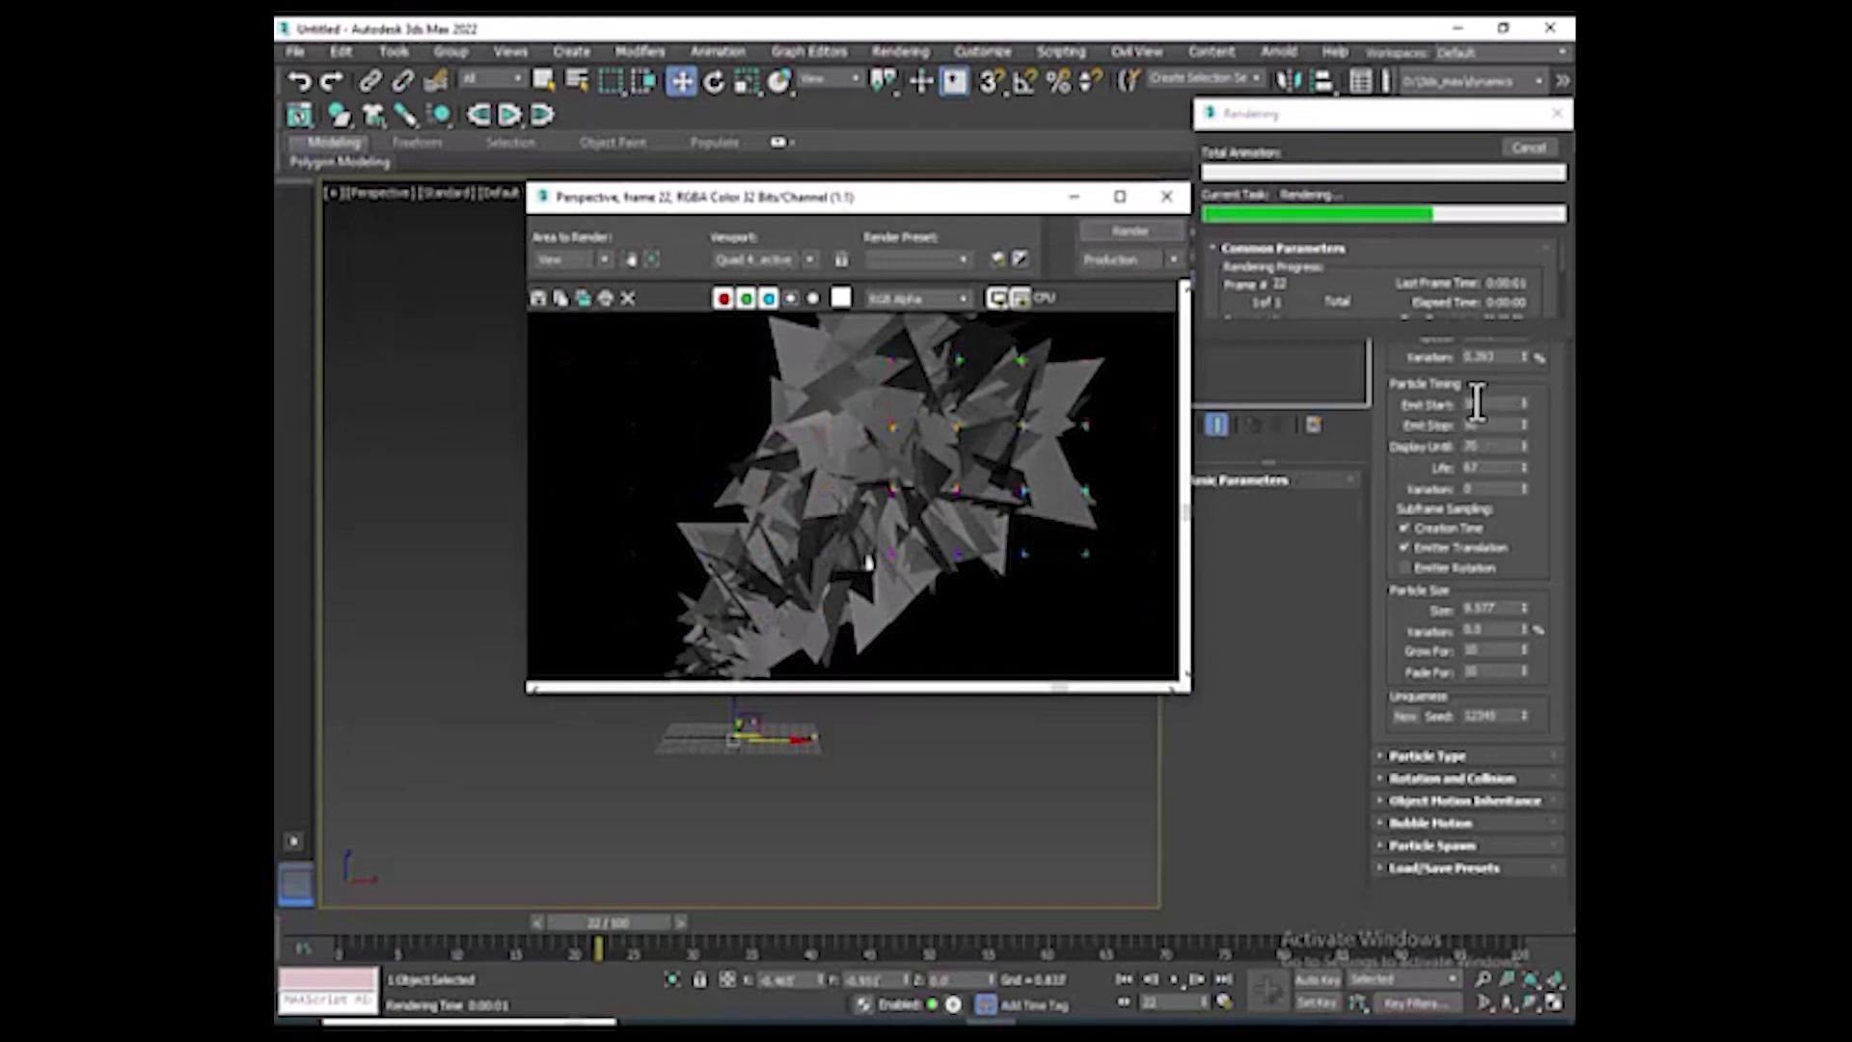
pyautogui.click(1074, 197)
pyautogui.moveTo(612, 923)
pyautogui.mouseDown()
pyautogui.moveTo(709, 923)
pyautogui.moveTo(599, 923)
pyautogui.mouseUp()
pyautogui.press('w')
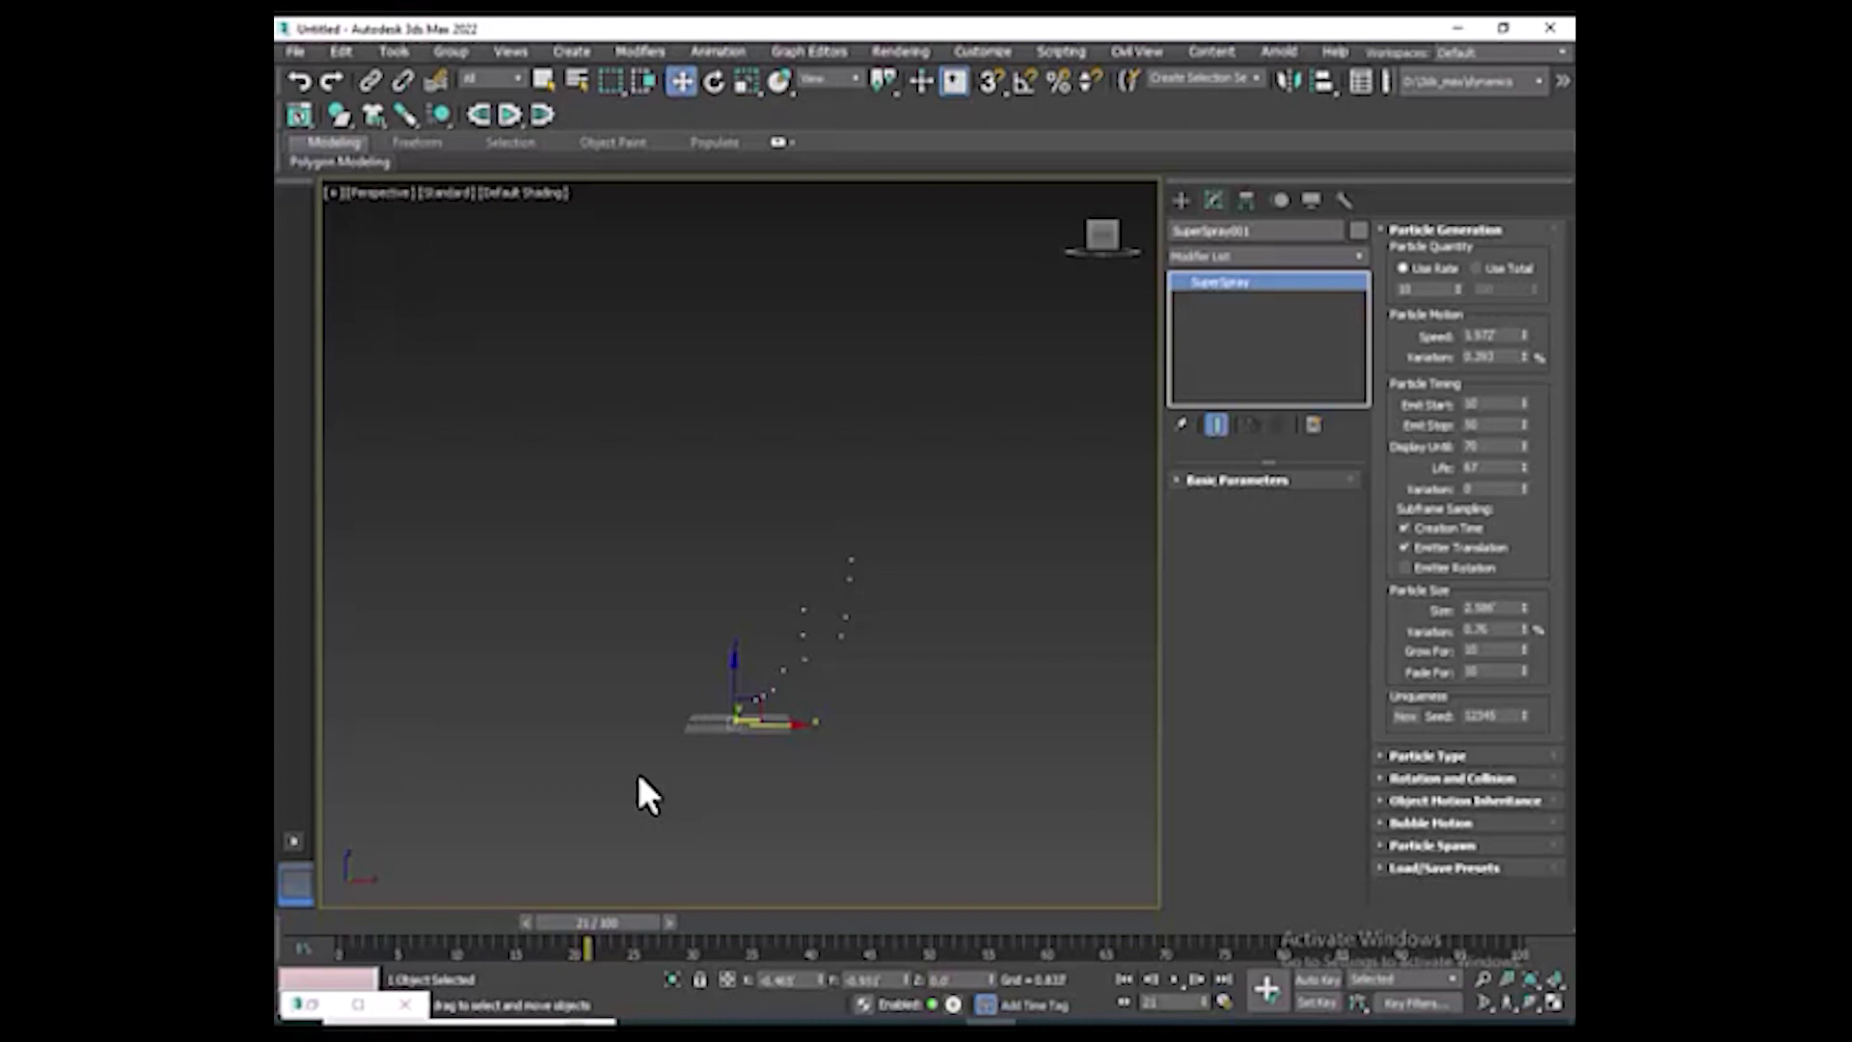
# Test-render frame 41 and zoom in and out to inspect the sparse triangular particles
pyautogui.hotkey('shift', 'q')
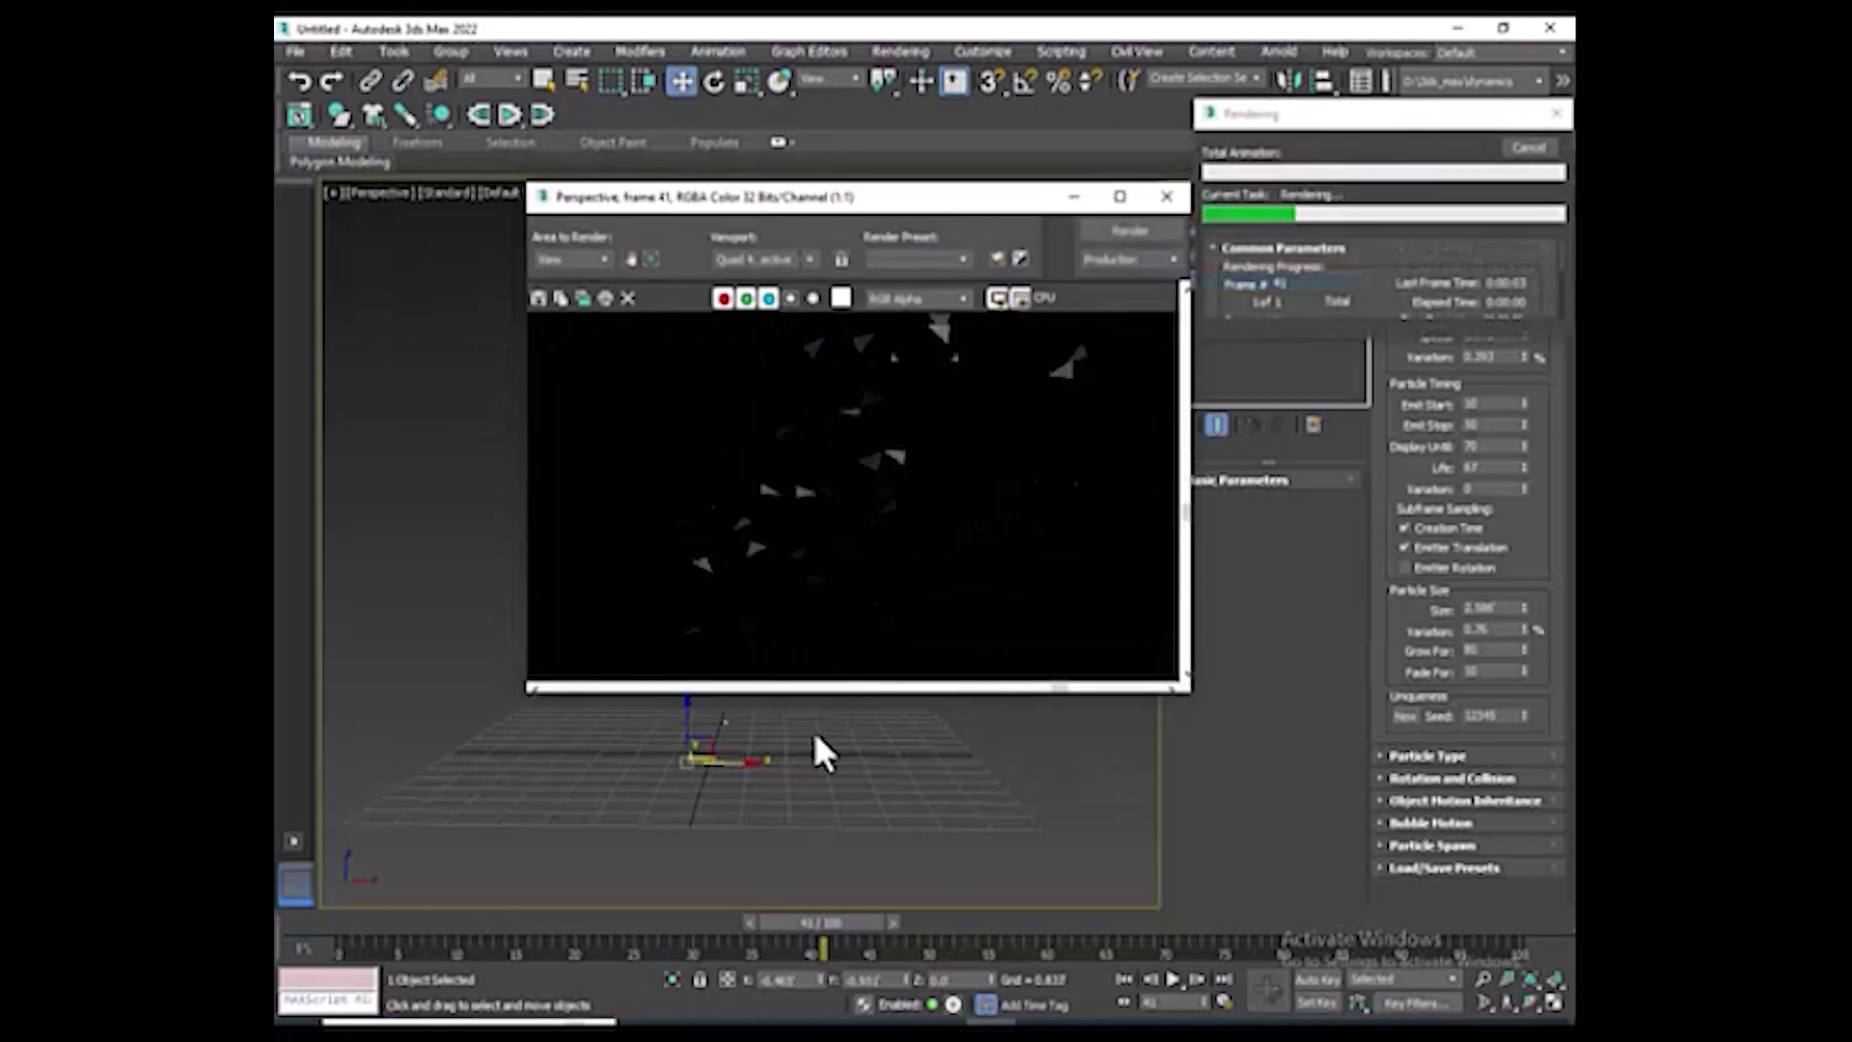
pyautogui.scroll(-1, 897, 472)
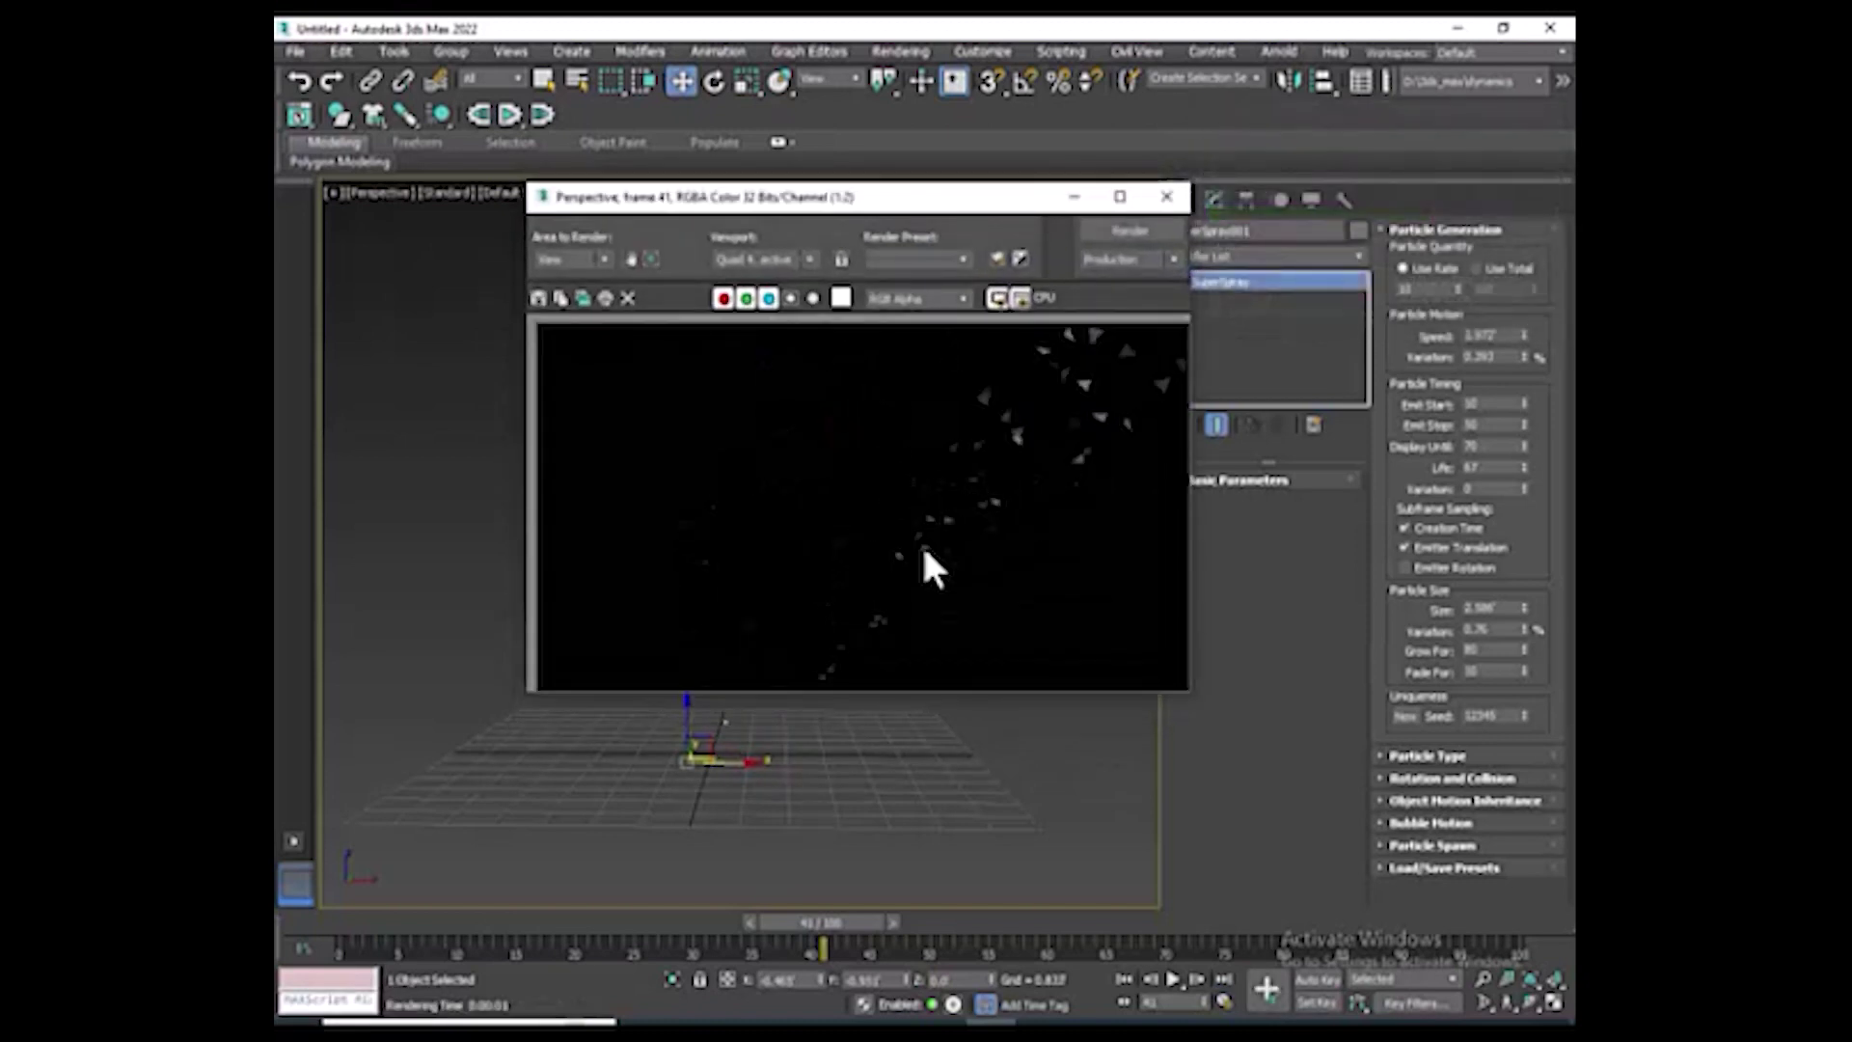
pyautogui.scroll(2, 849, 666)
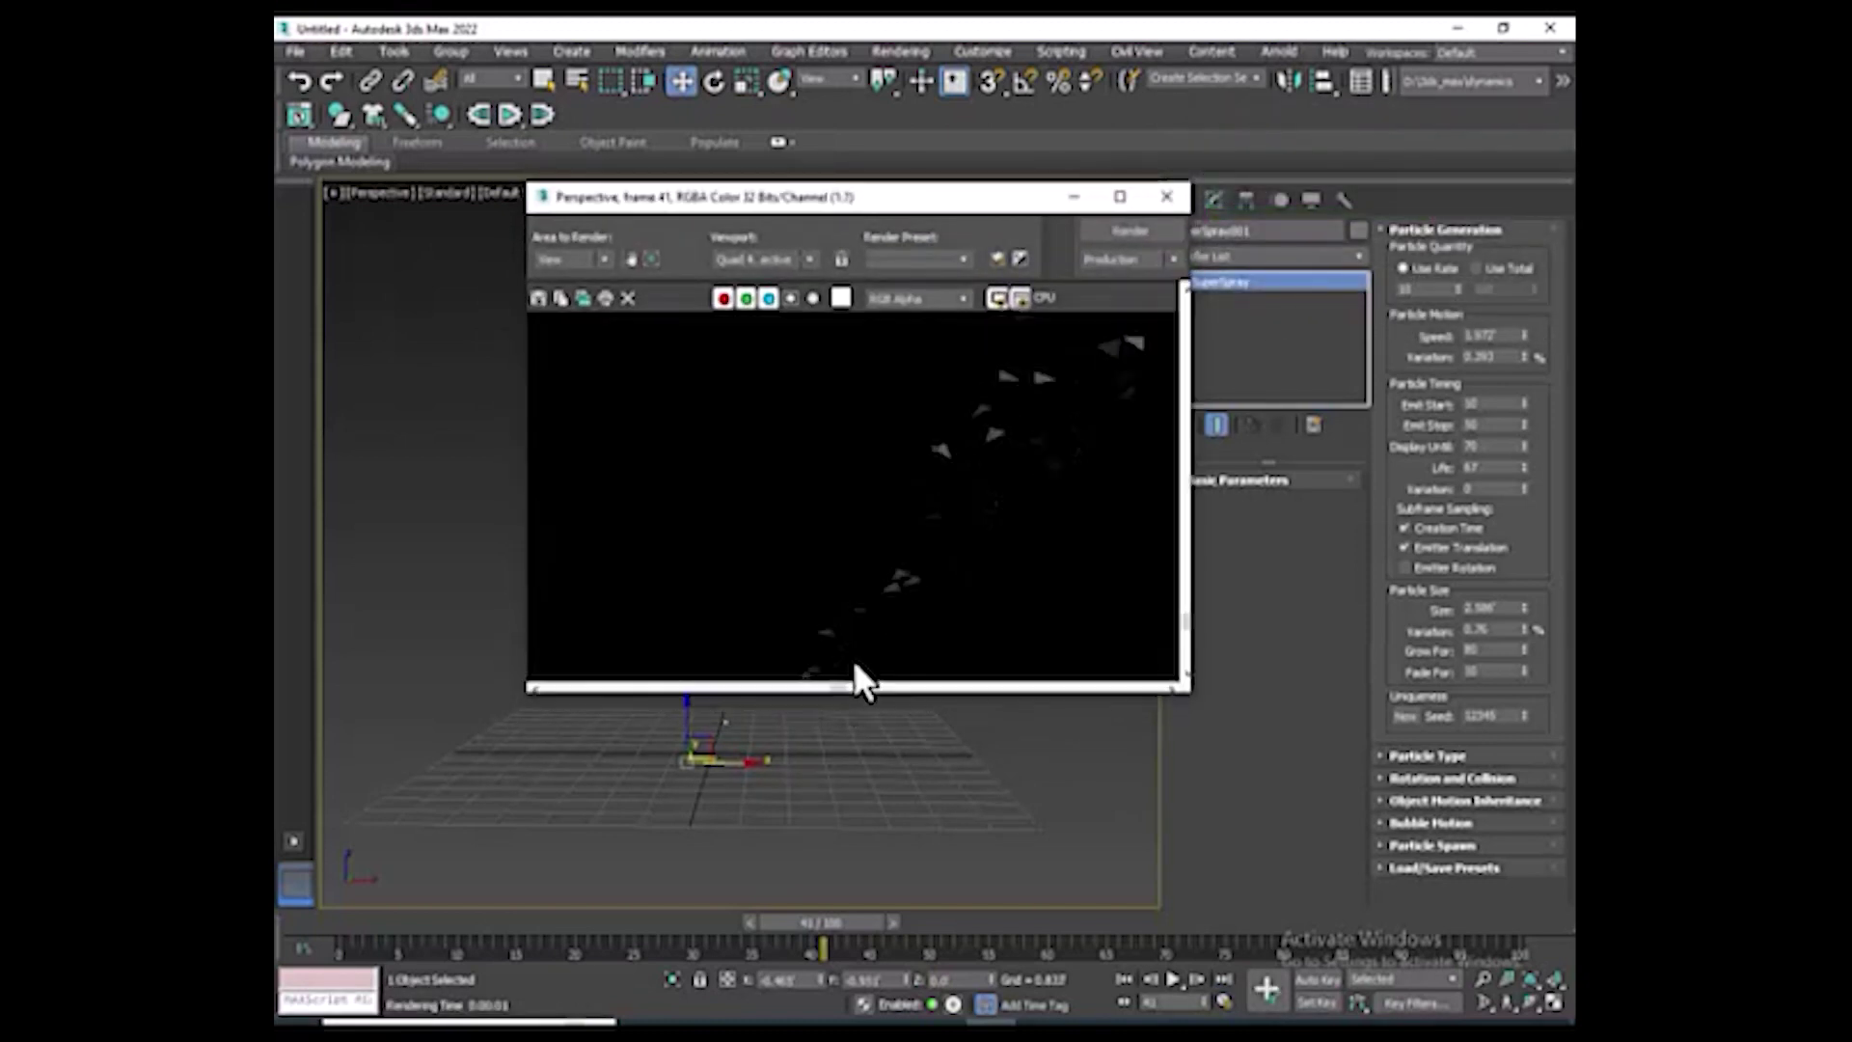
pyautogui.scroll(2, 949, 502)
pyautogui.scroll(-1, 950, 501)
pyautogui.scroll(-2, 974, 502)
pyautogui.scroll(-1, 994, 506)
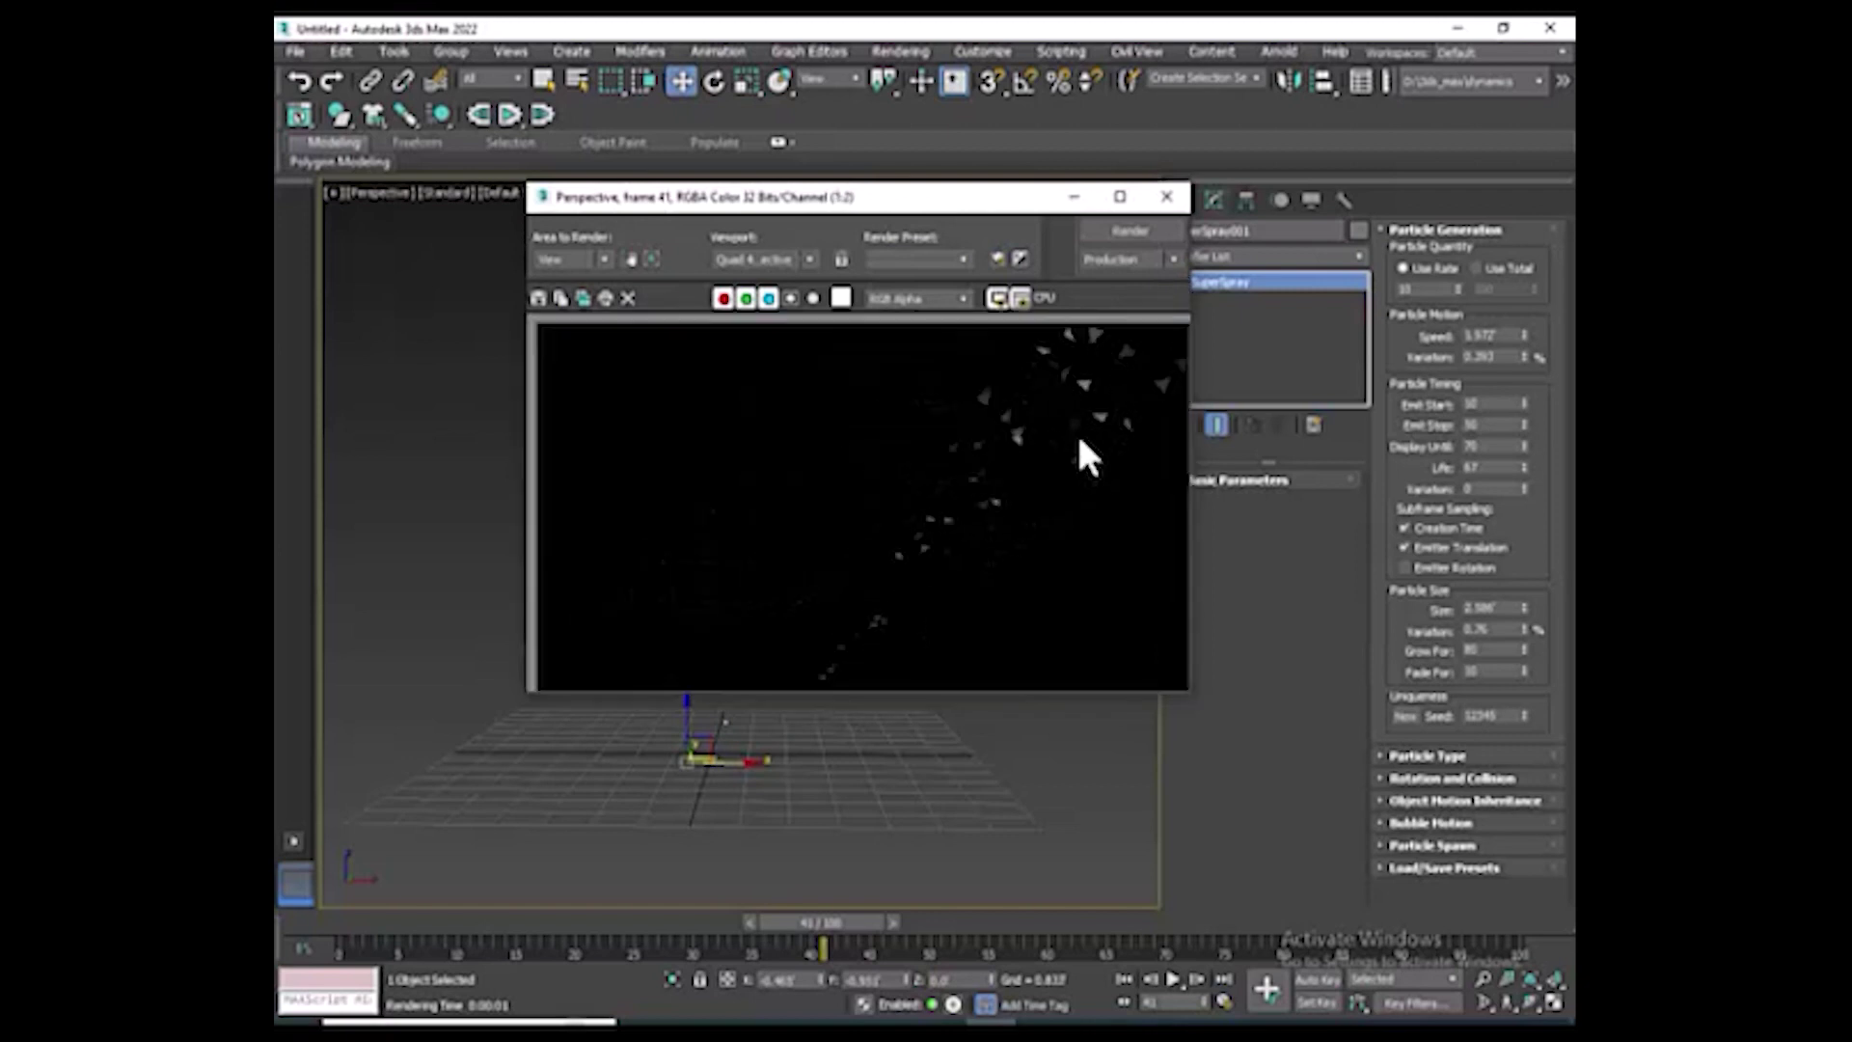
pyautogui.scroll(-1, 1086, 434)
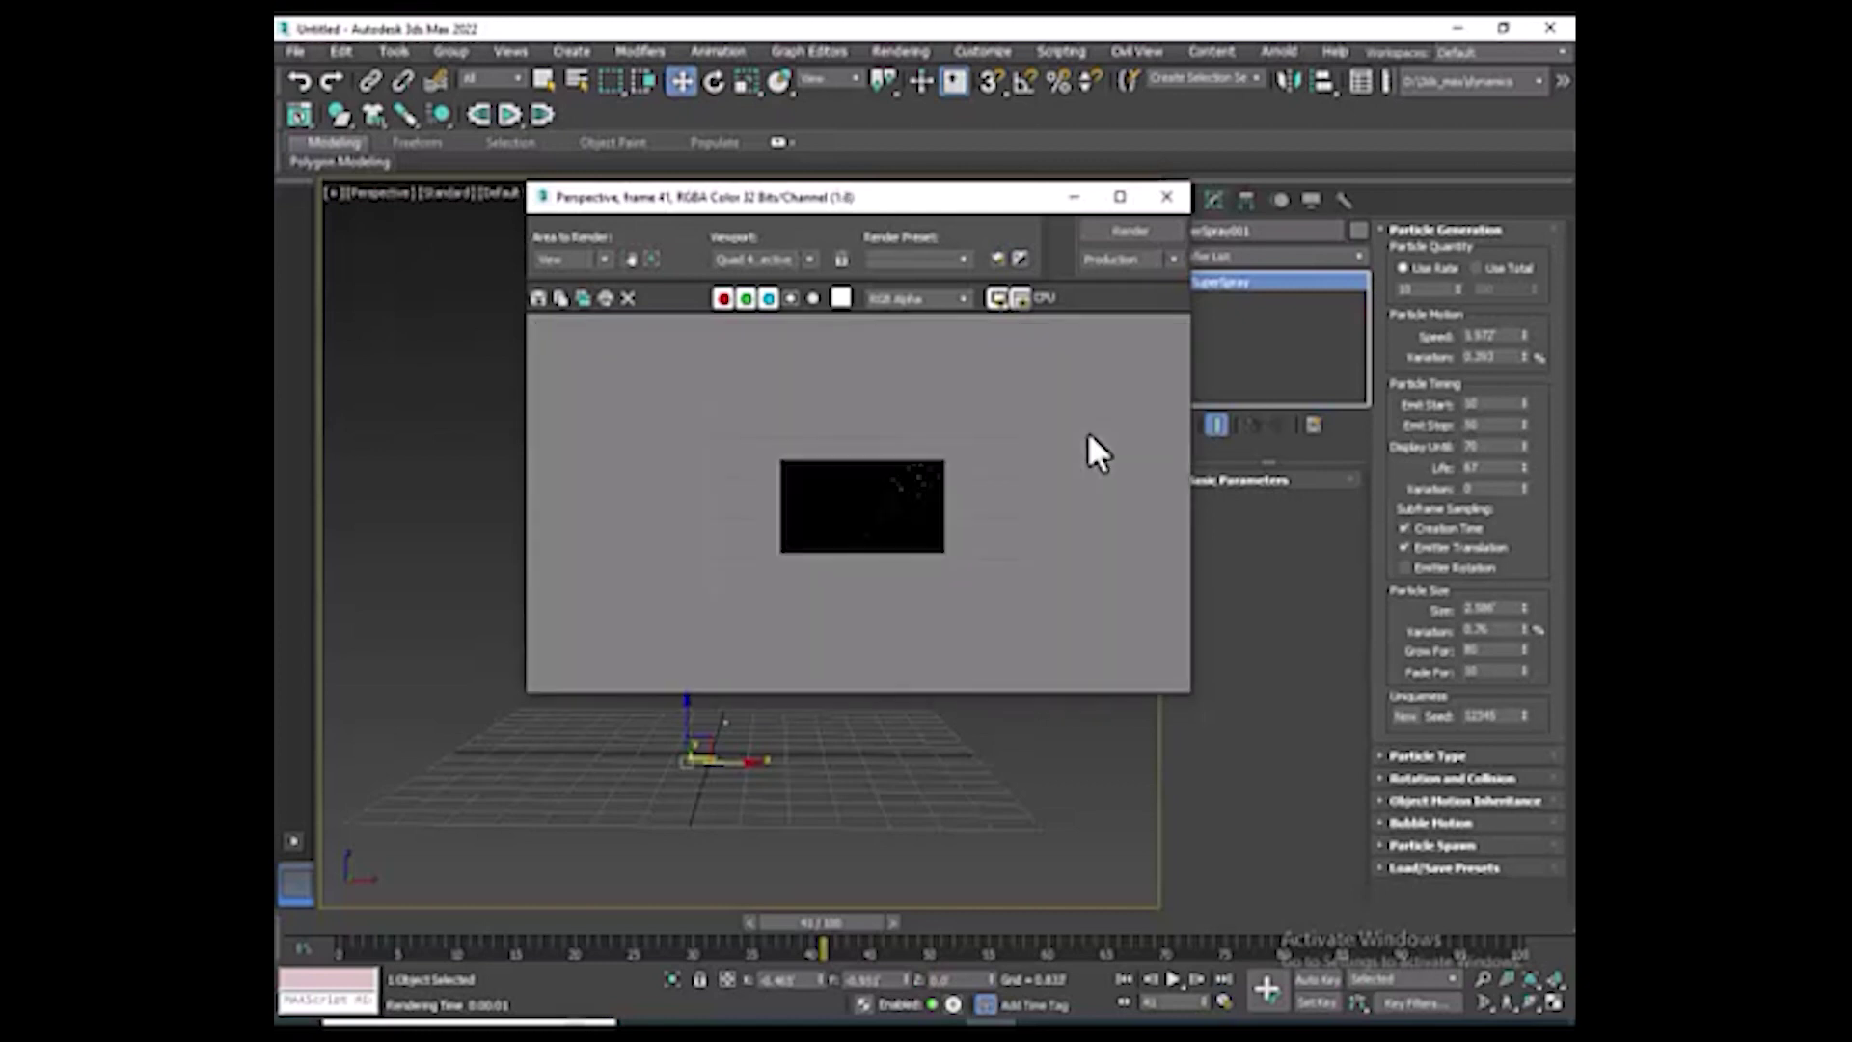
pyautogui.scroll(1, 918, 494)
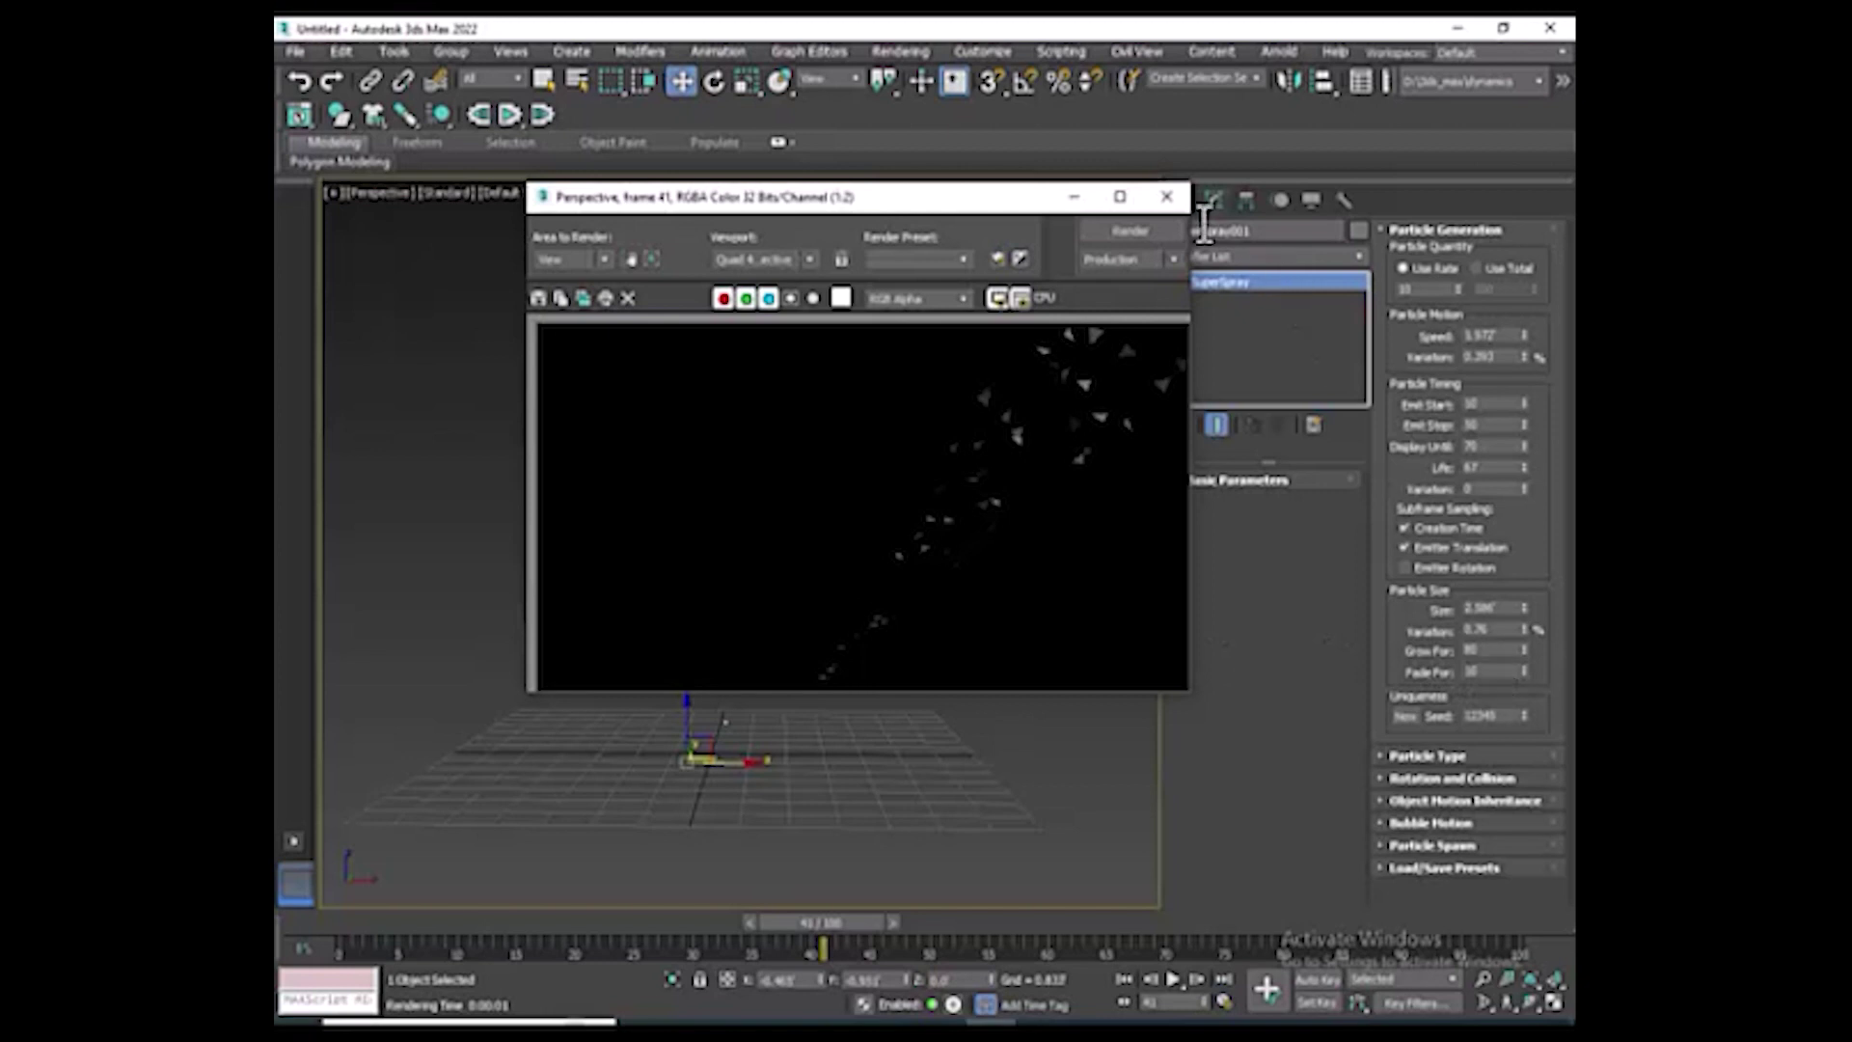
pyautogui.click(1074, 195)
# Set Fade For to 80, reframe the particle stream, and test-render frame 41 again
pyautogui.moveTo(1494, 675); pyautogui.dragTo(1463, 682)
pyautogui.press('BackSpace')
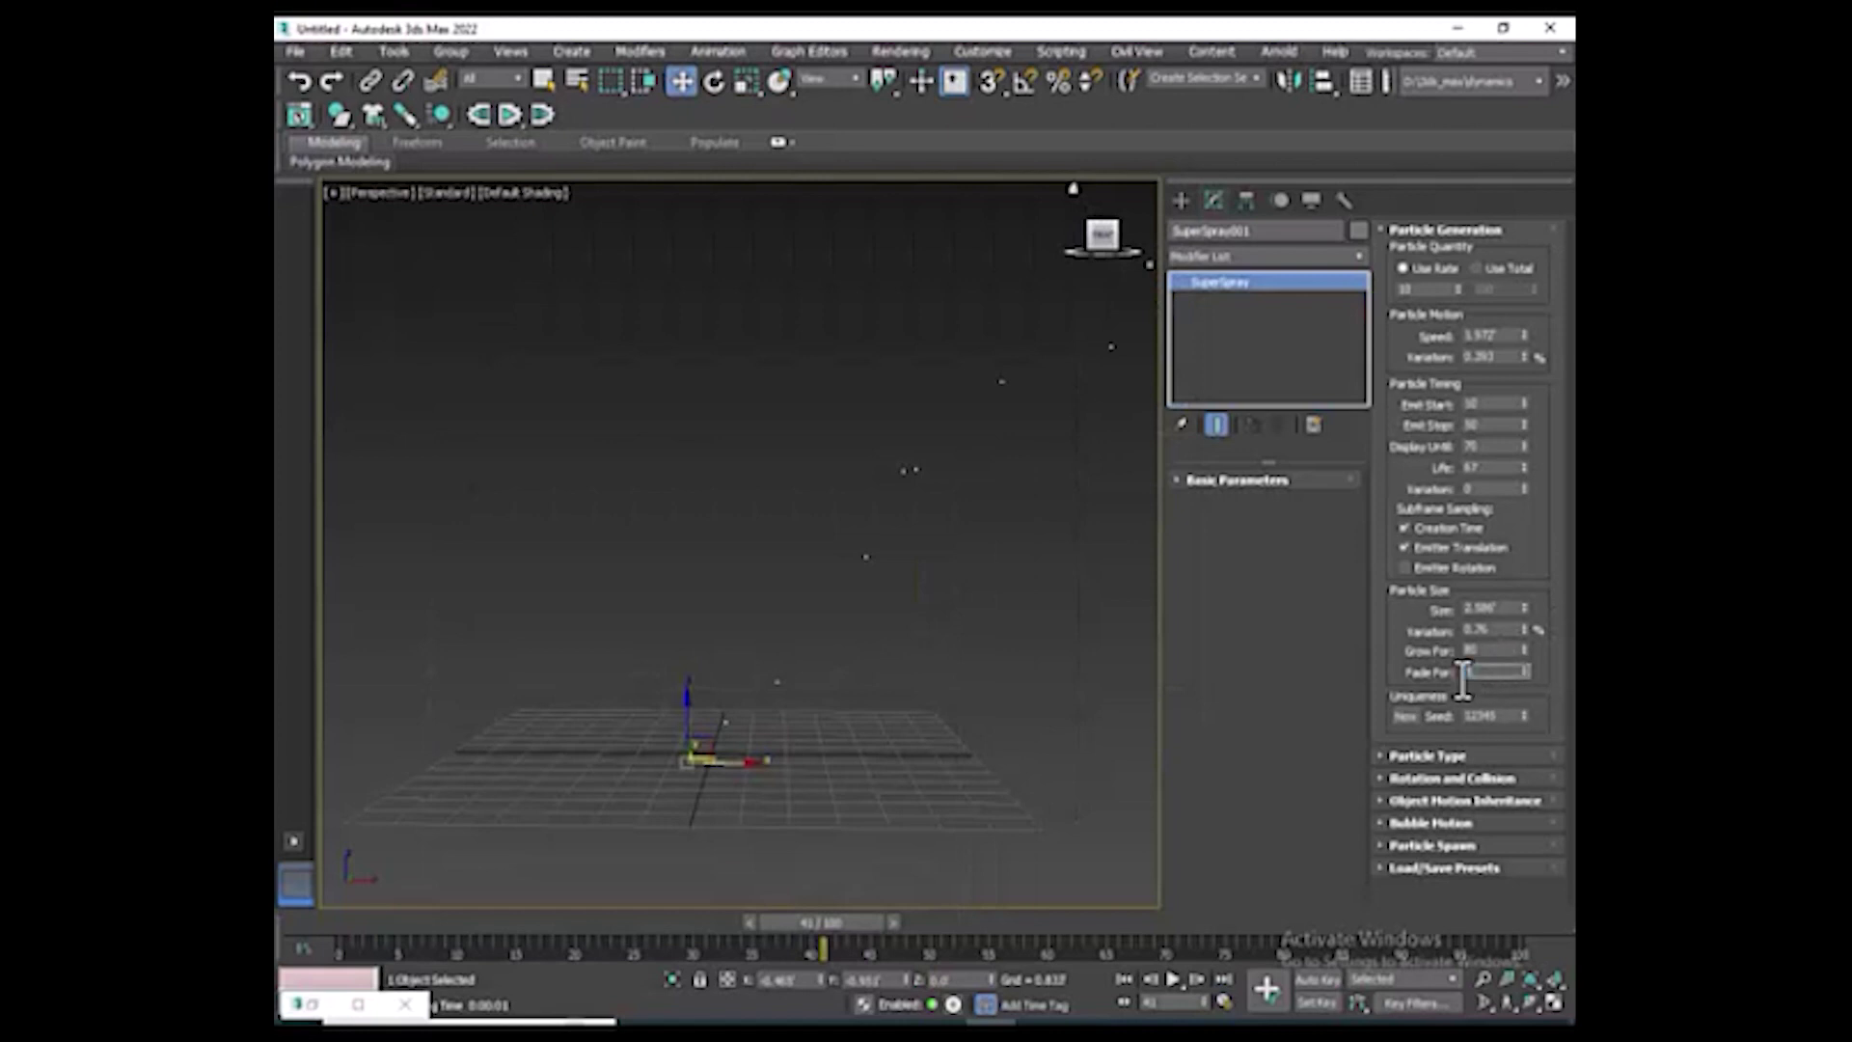
pyautogui.write('80')
pyautogui.moveTo(972, 385); pyautogui.dragTo(923, 447, button='middle')
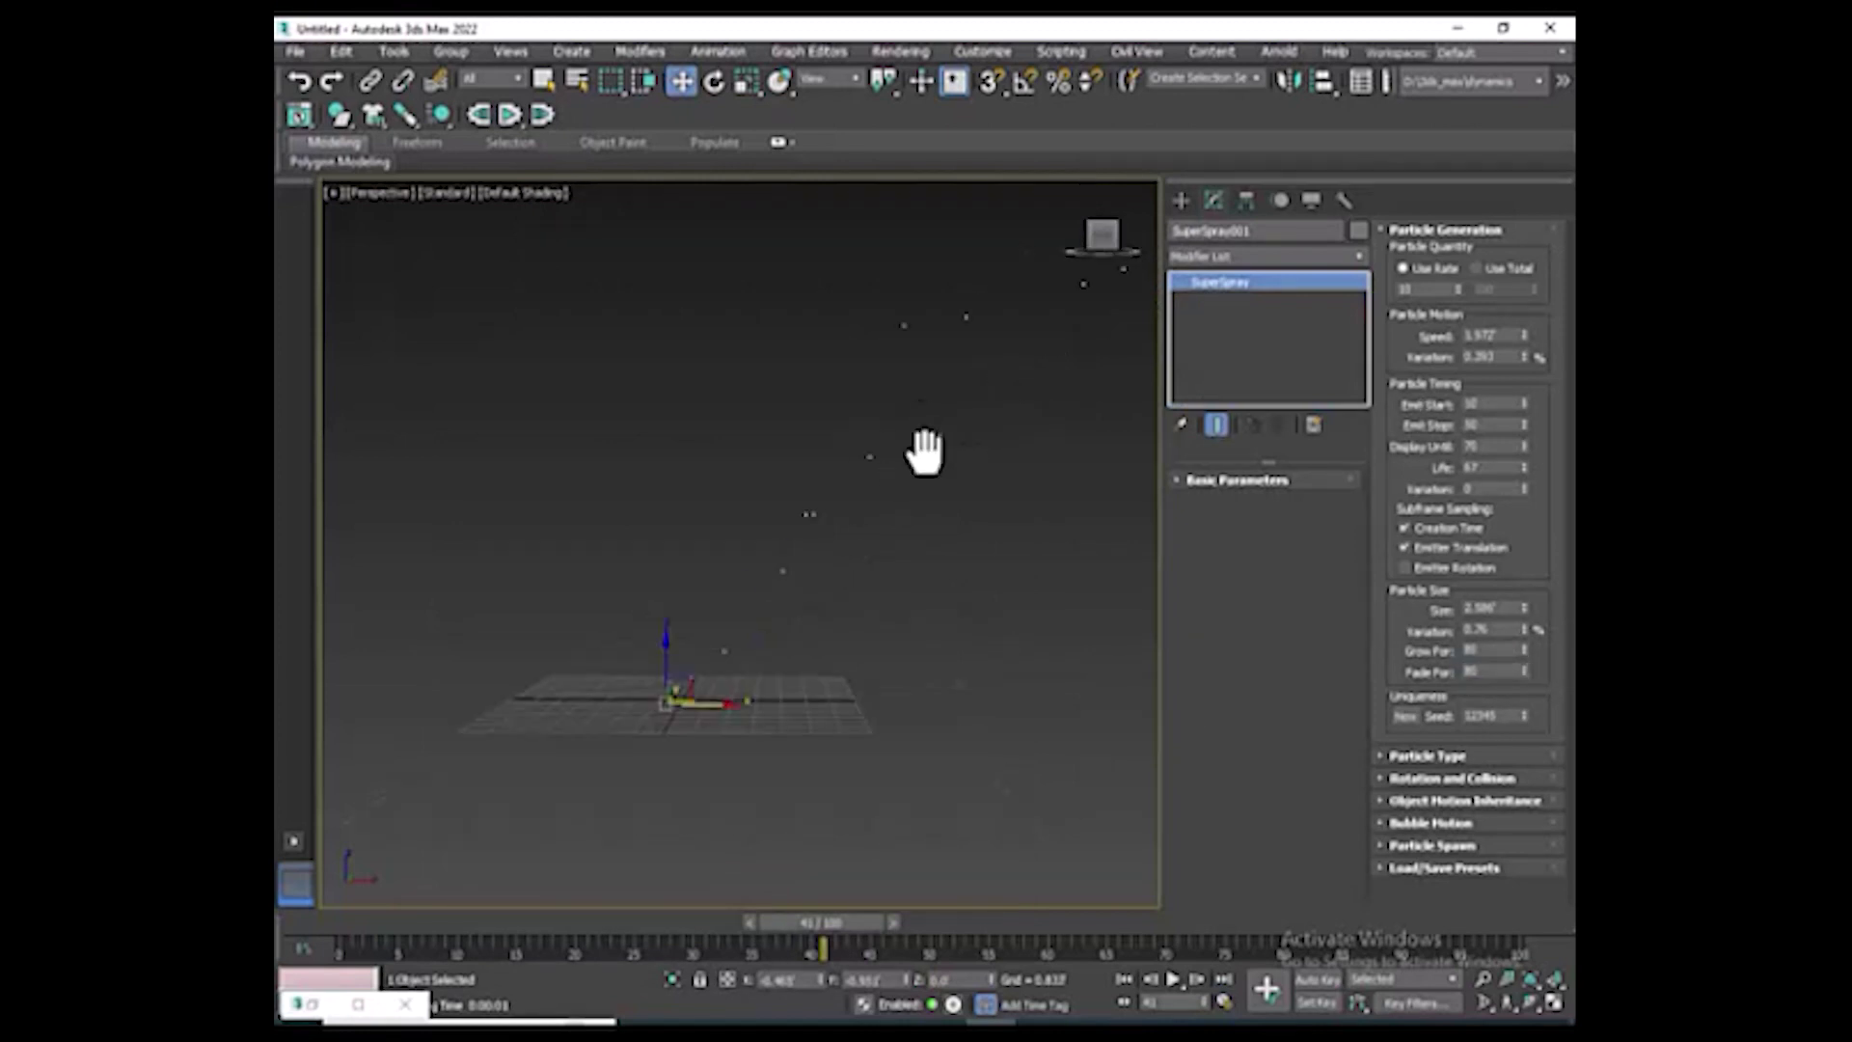
pyautogui.moveTo(843, 566)
pyautogui.mouseDown(button='middle')
pyautogui.moveTo(984, 467)
pyautogui.moveTo(837, 588)
pyautogui.mouseUp(button='middle')
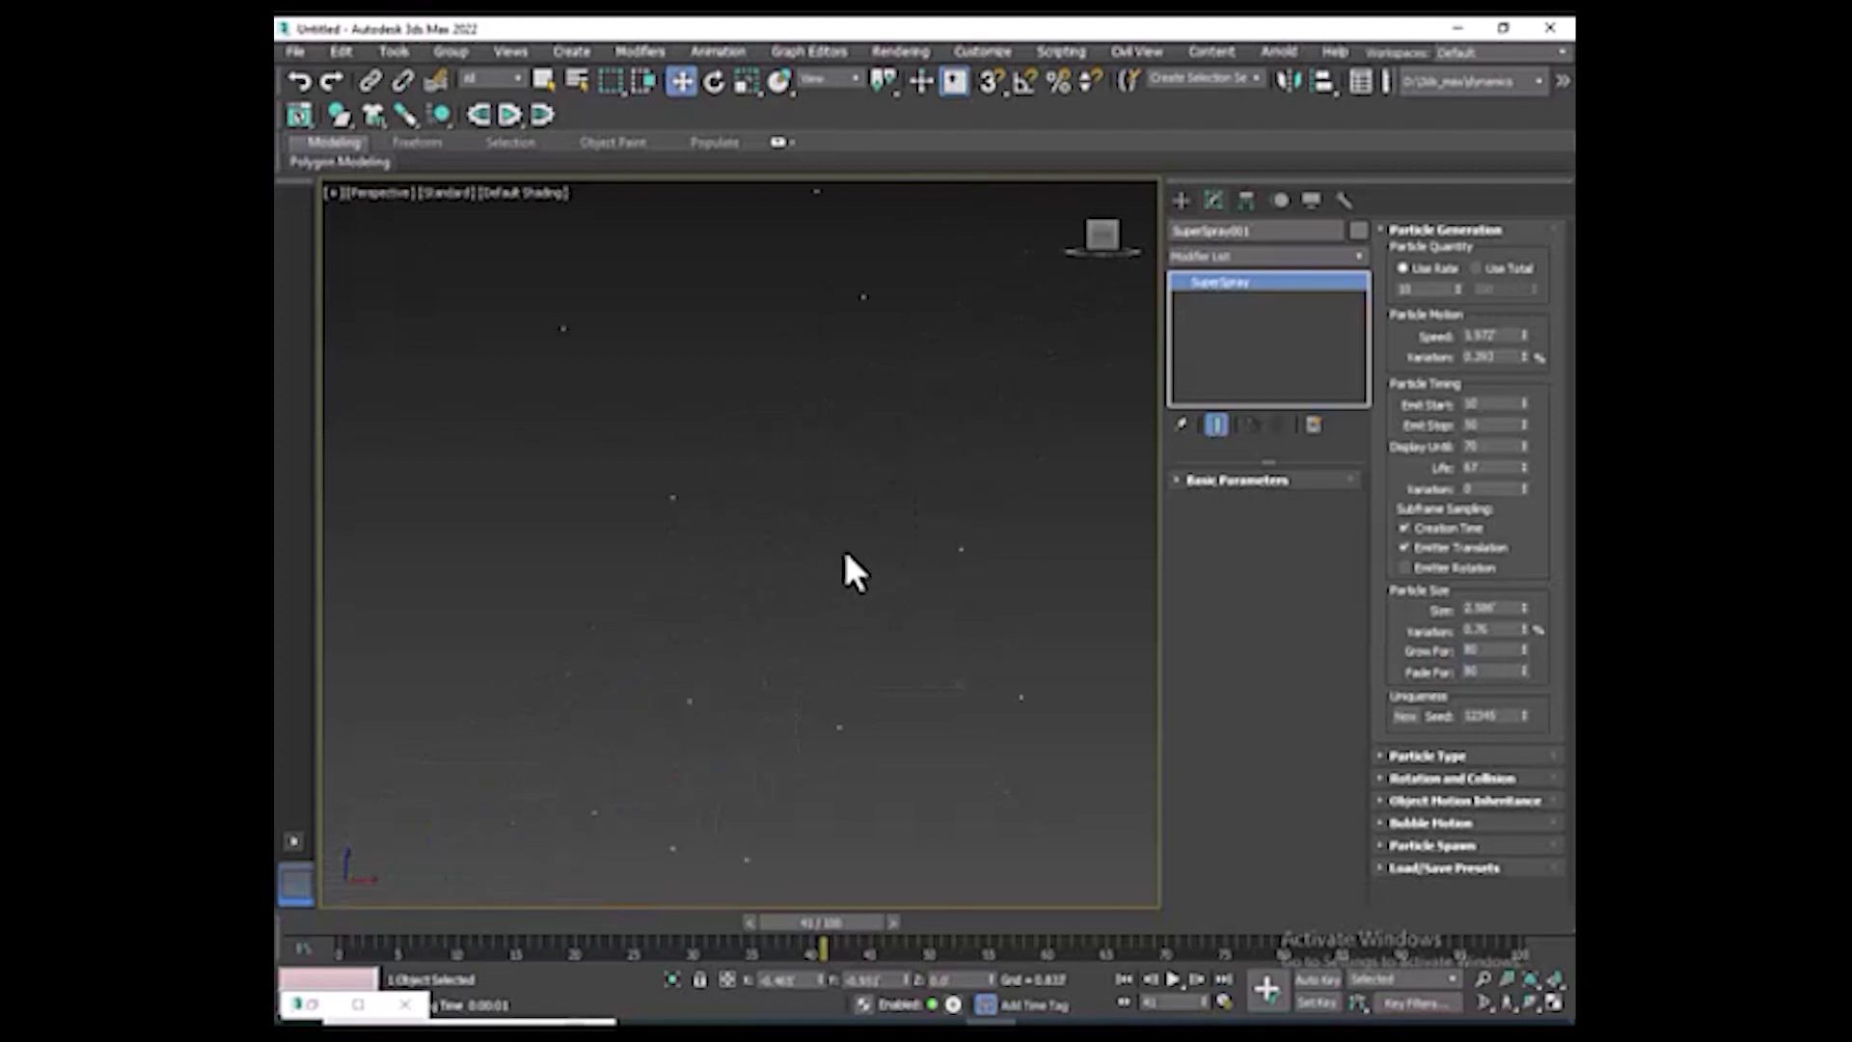
pyautogui.moveTo(843, 546); pyautogui.dragTo(862, 533, button='middle')
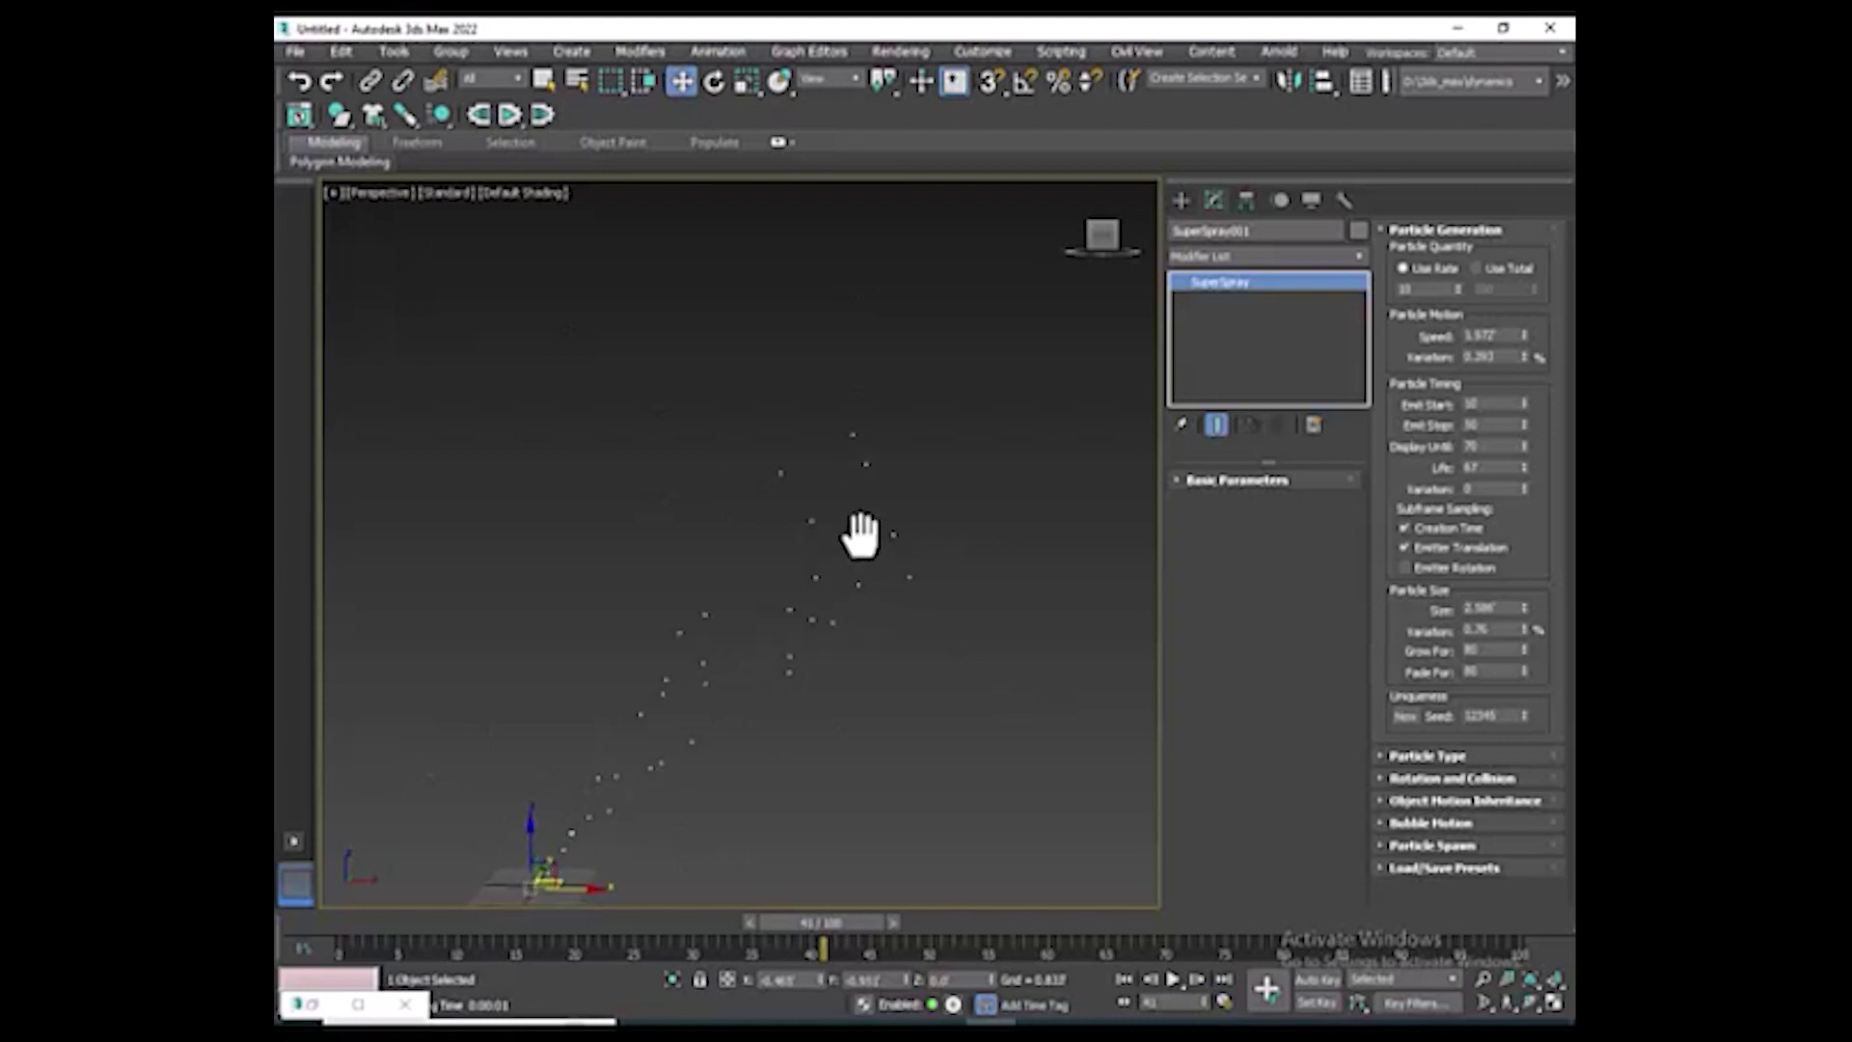
pyautogui.hotkey('shift', 'q')
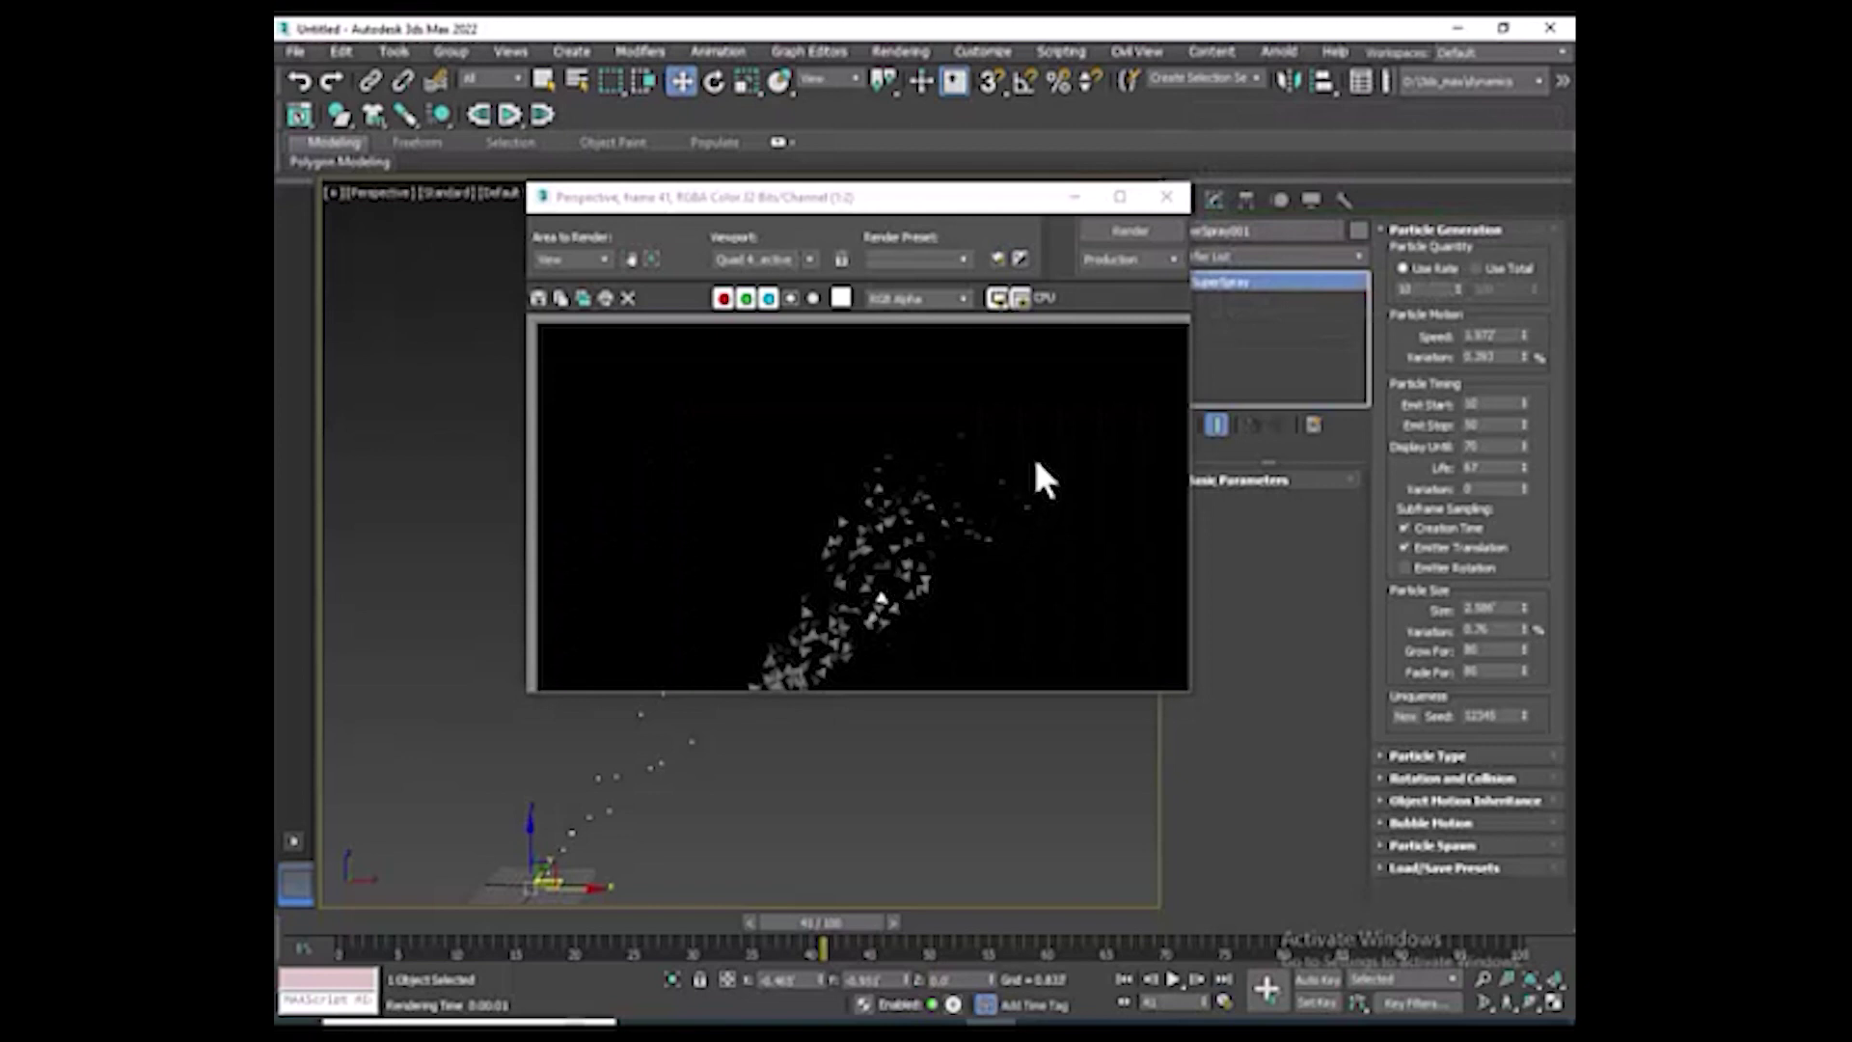
pyautogui.click(1074, 198)
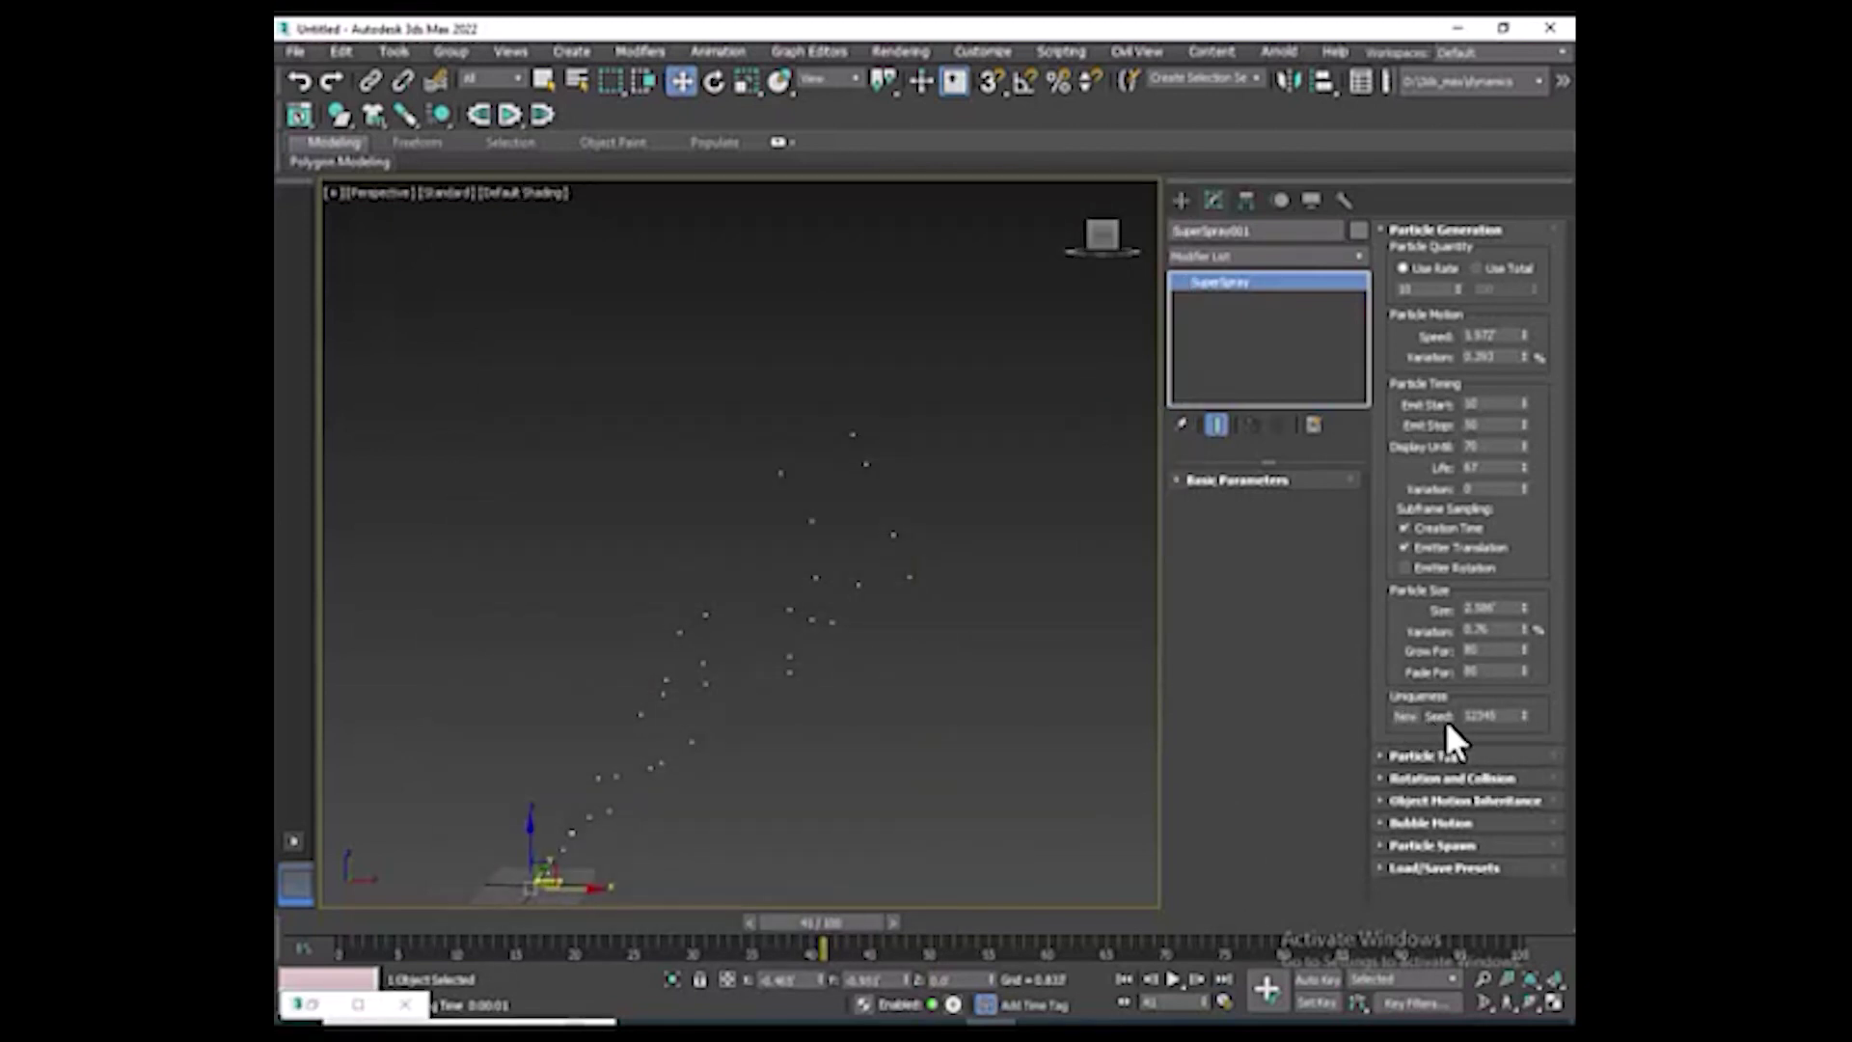
# Raise the random seed by four and collapse the Particle Generation rollout
pyautogui.click(1520, 713)
pyautogui.click(1525, 714)
pyautogui.click(1524, 714)
pyautogui.click(1524, 714)
pyautogui.click(1379, 232)
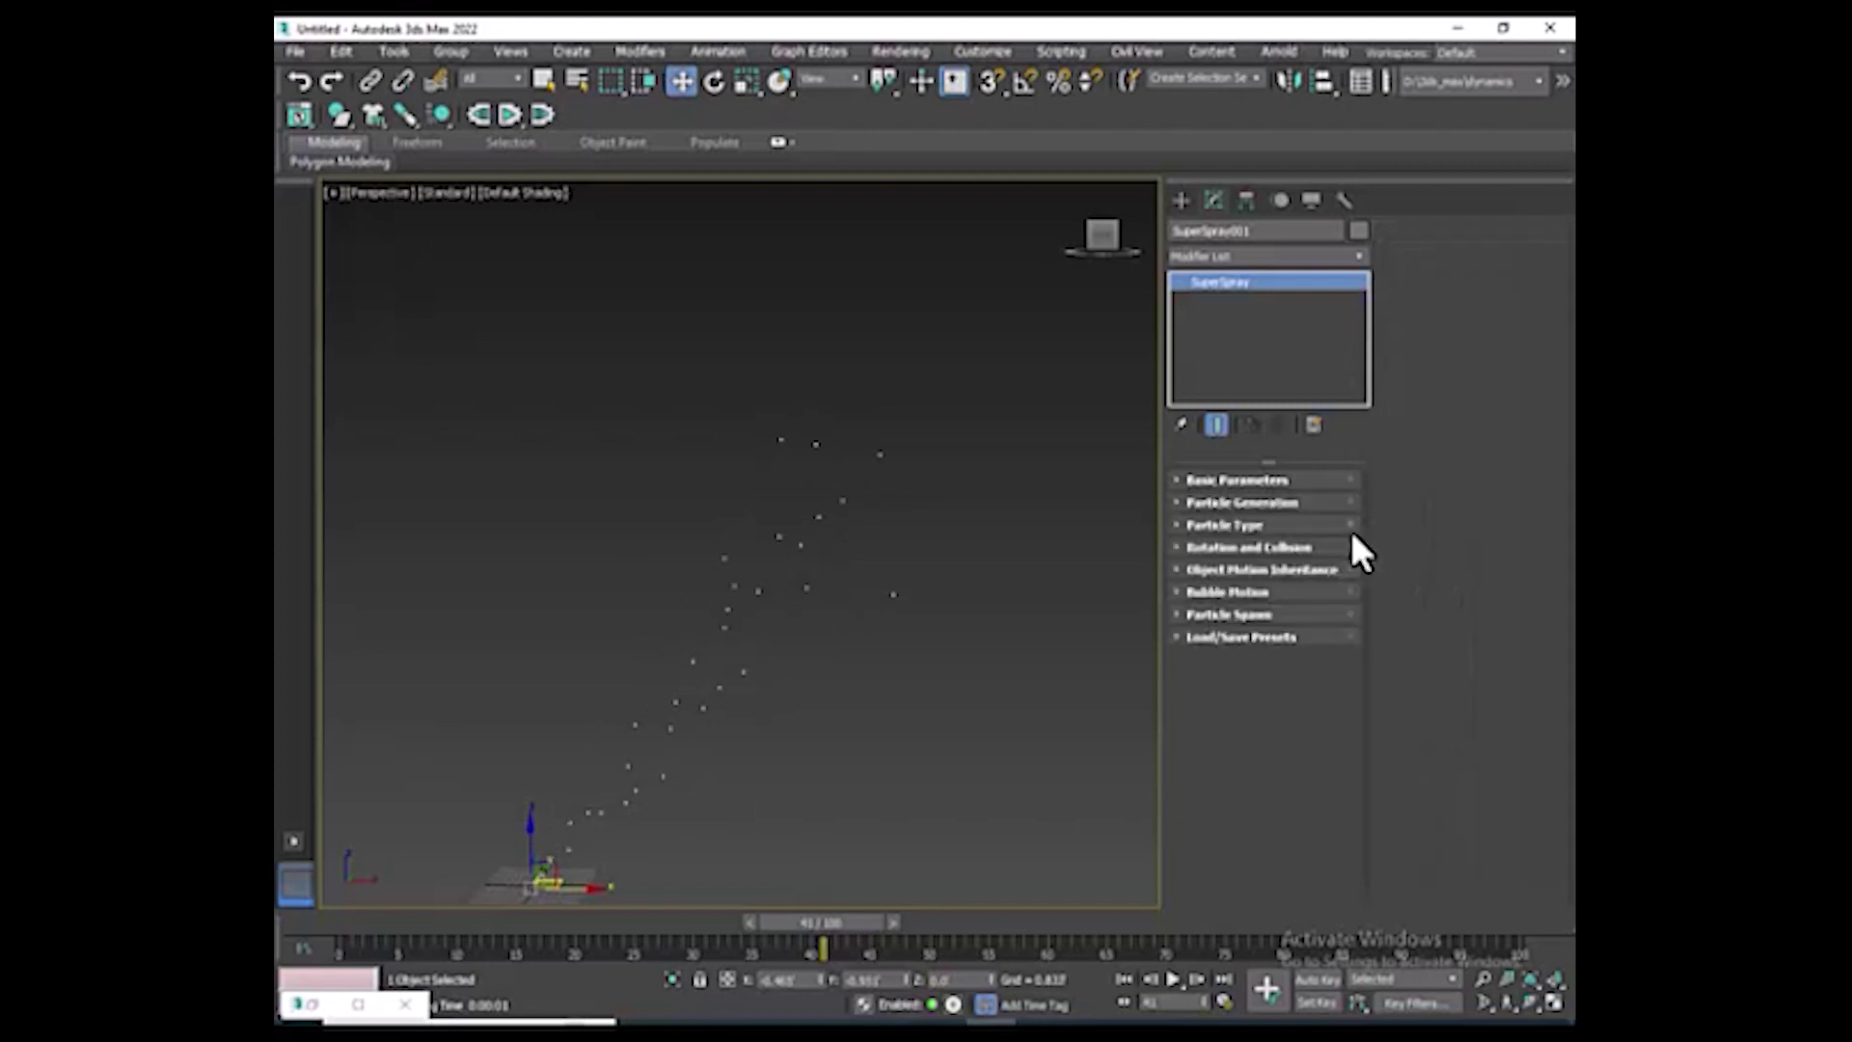
# Switch the particle type to Cube and test-render the result
pyautogui.click(1179, 526)
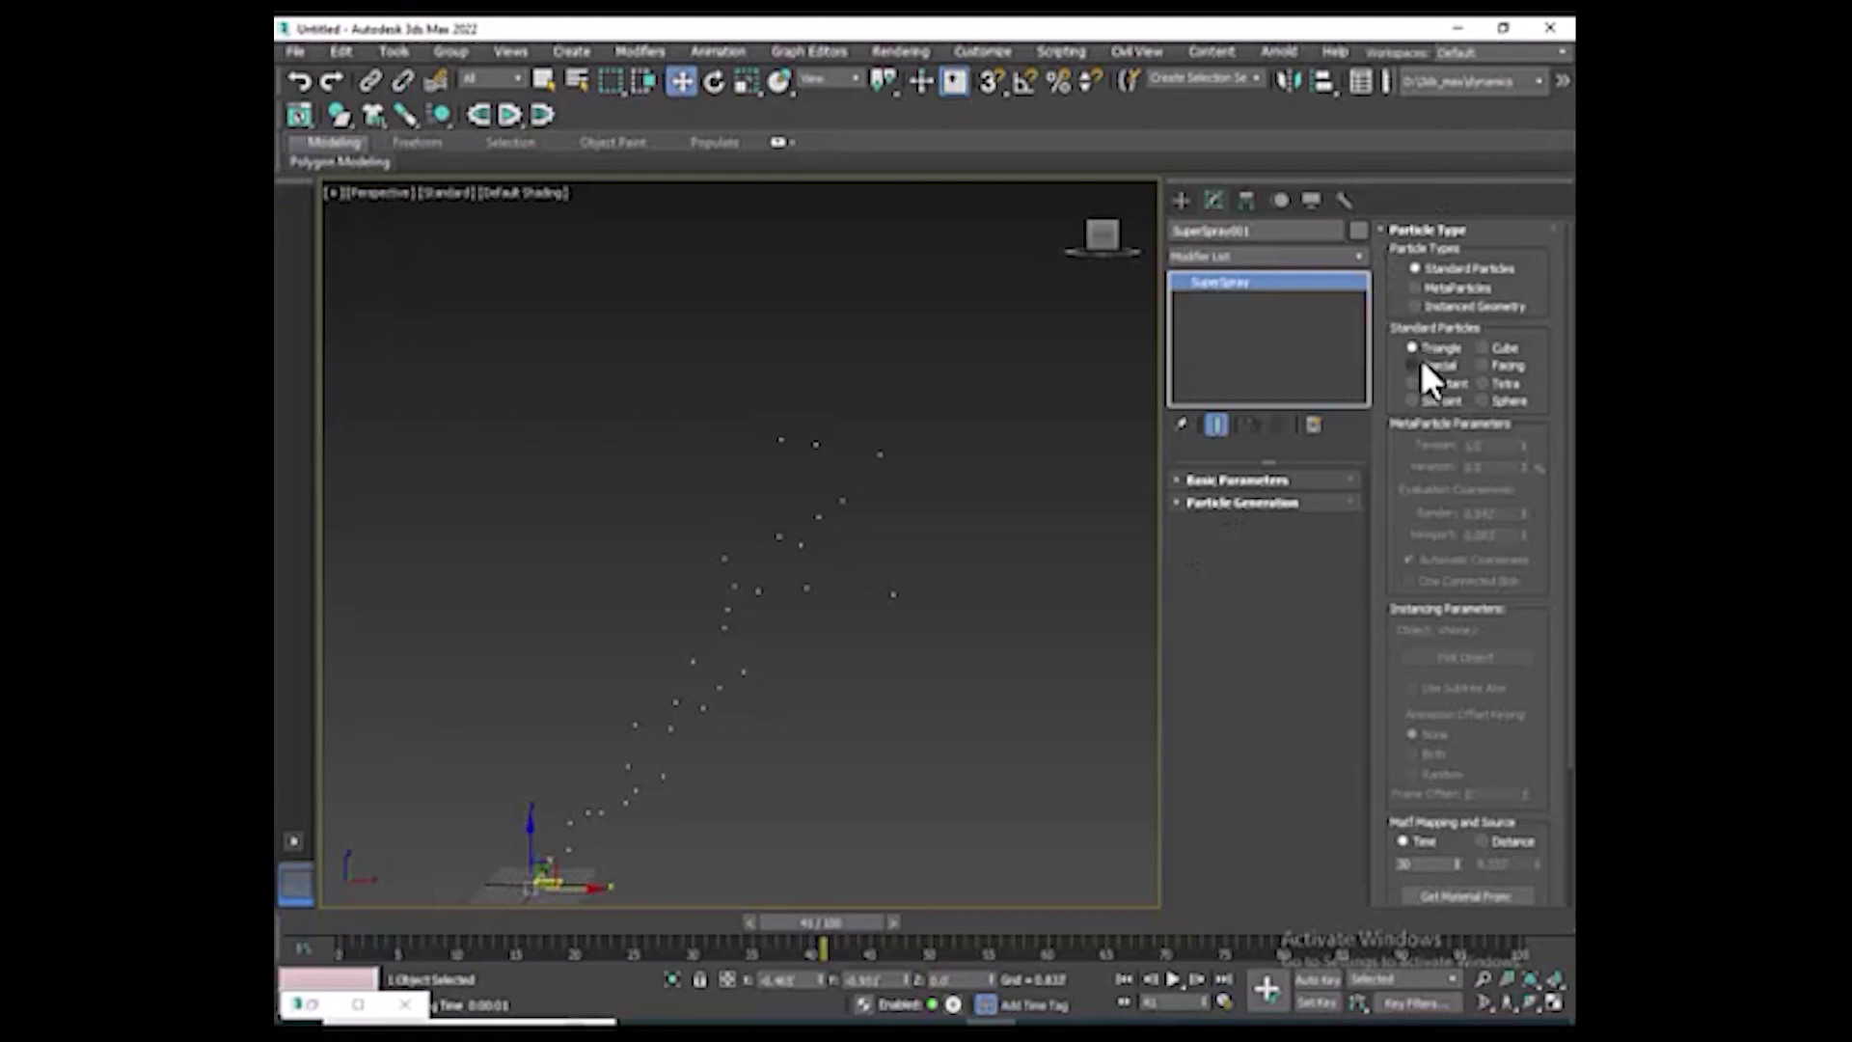
pyautogui.click(1481, 347)
pyautogui.hotkey('shift', 'q')
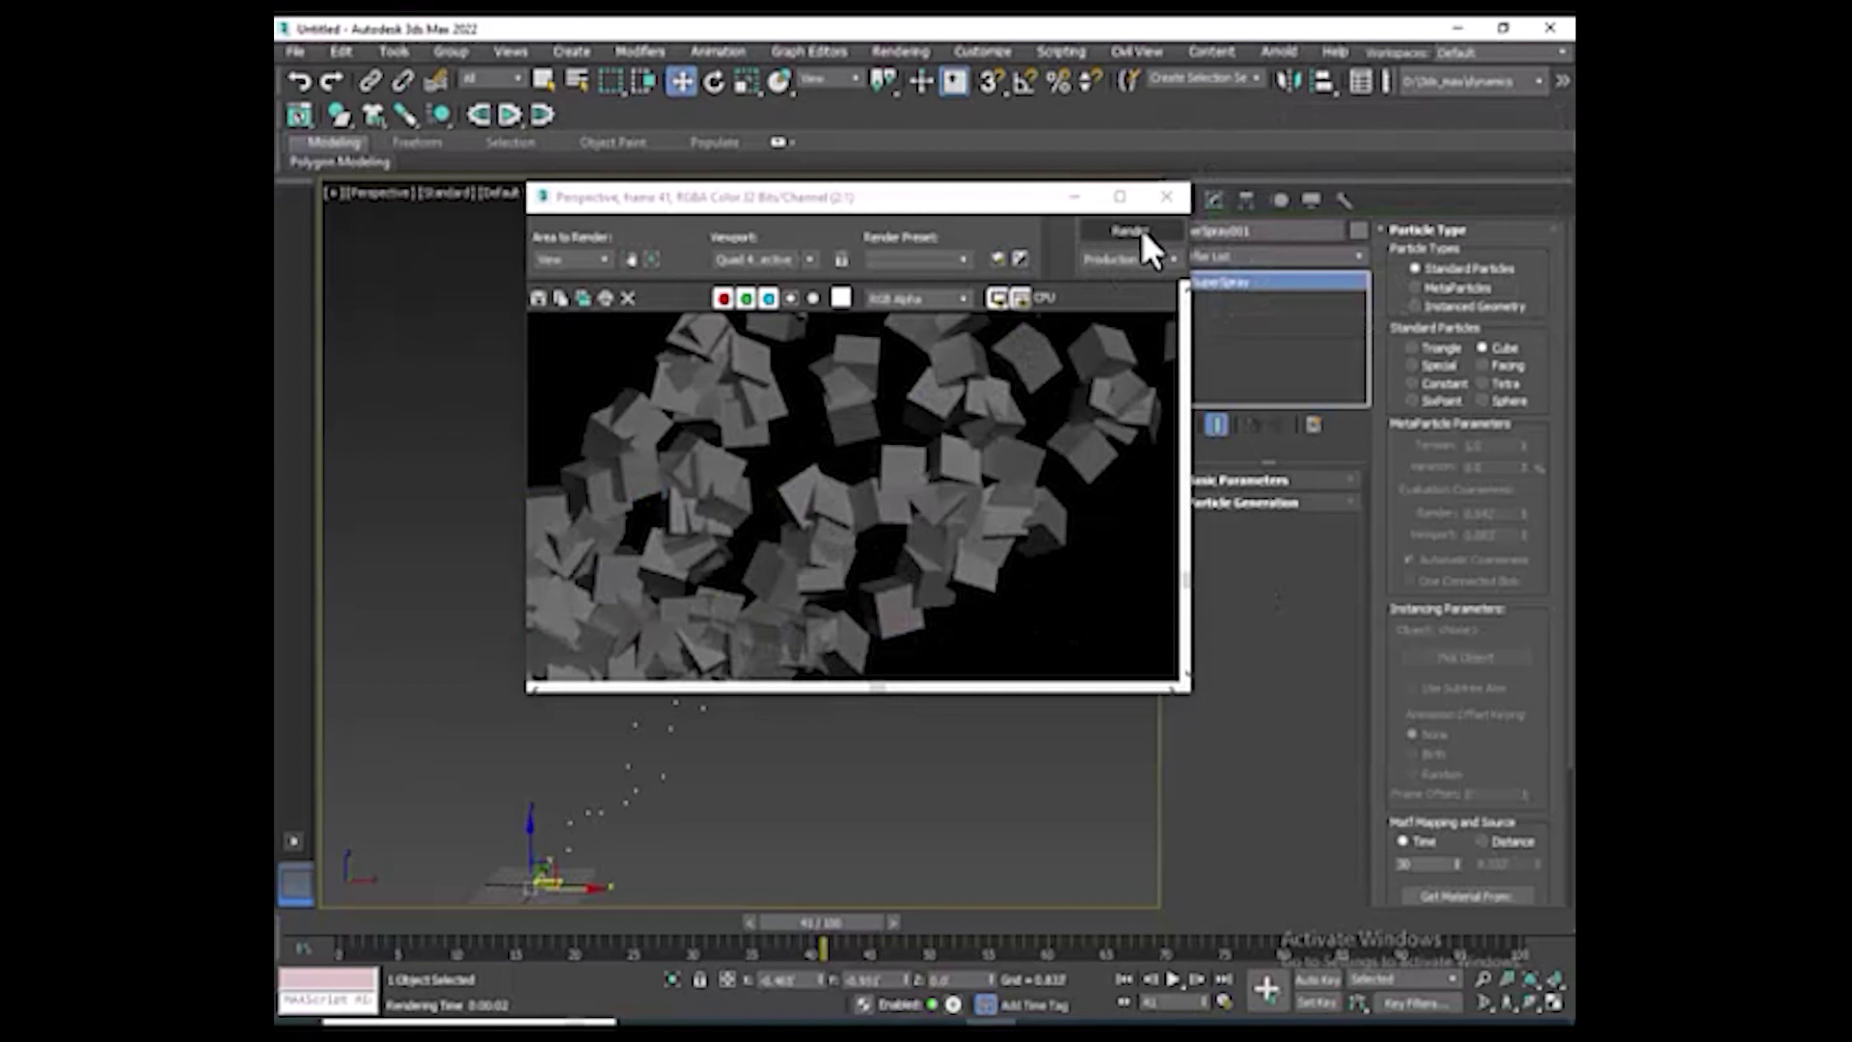
pyautogui.click(1080, 198)
# Switch the particles to Tetra and re-render the frame to compare
pyautogui.click(1482, 384)
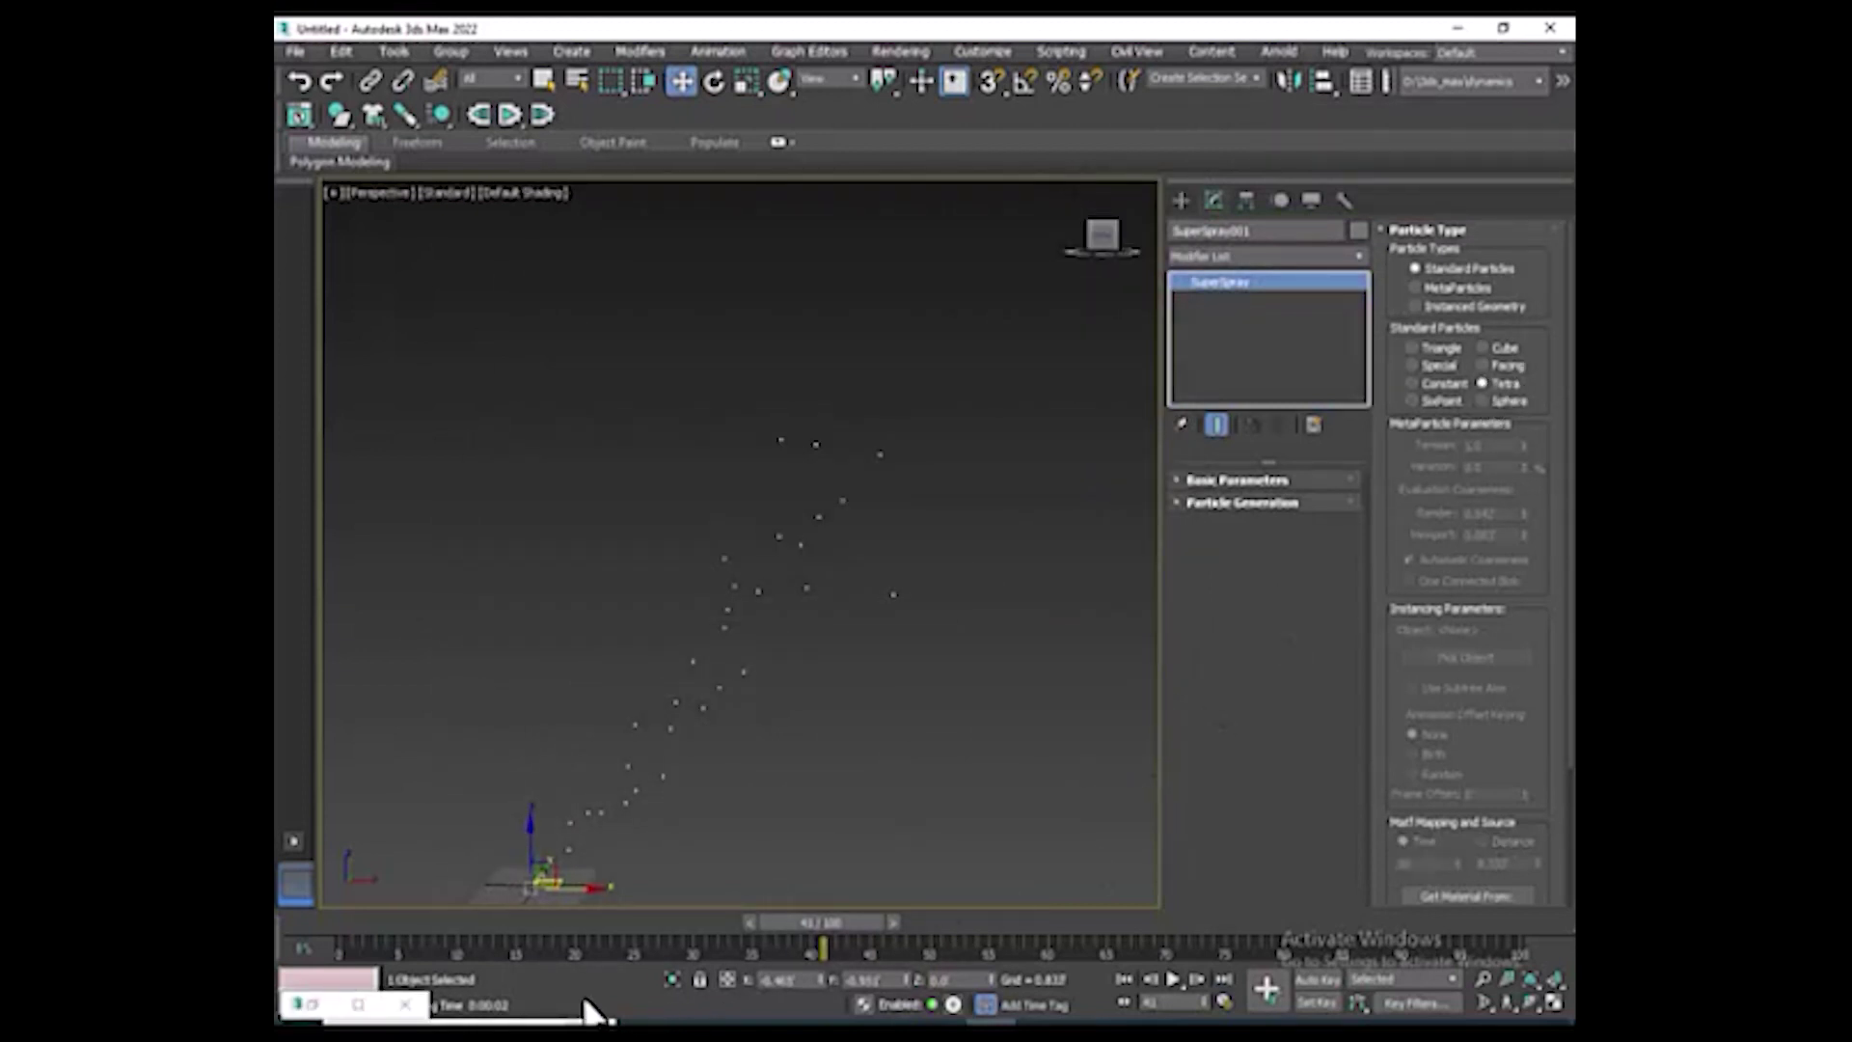
pyautogui.click(314, 1008)
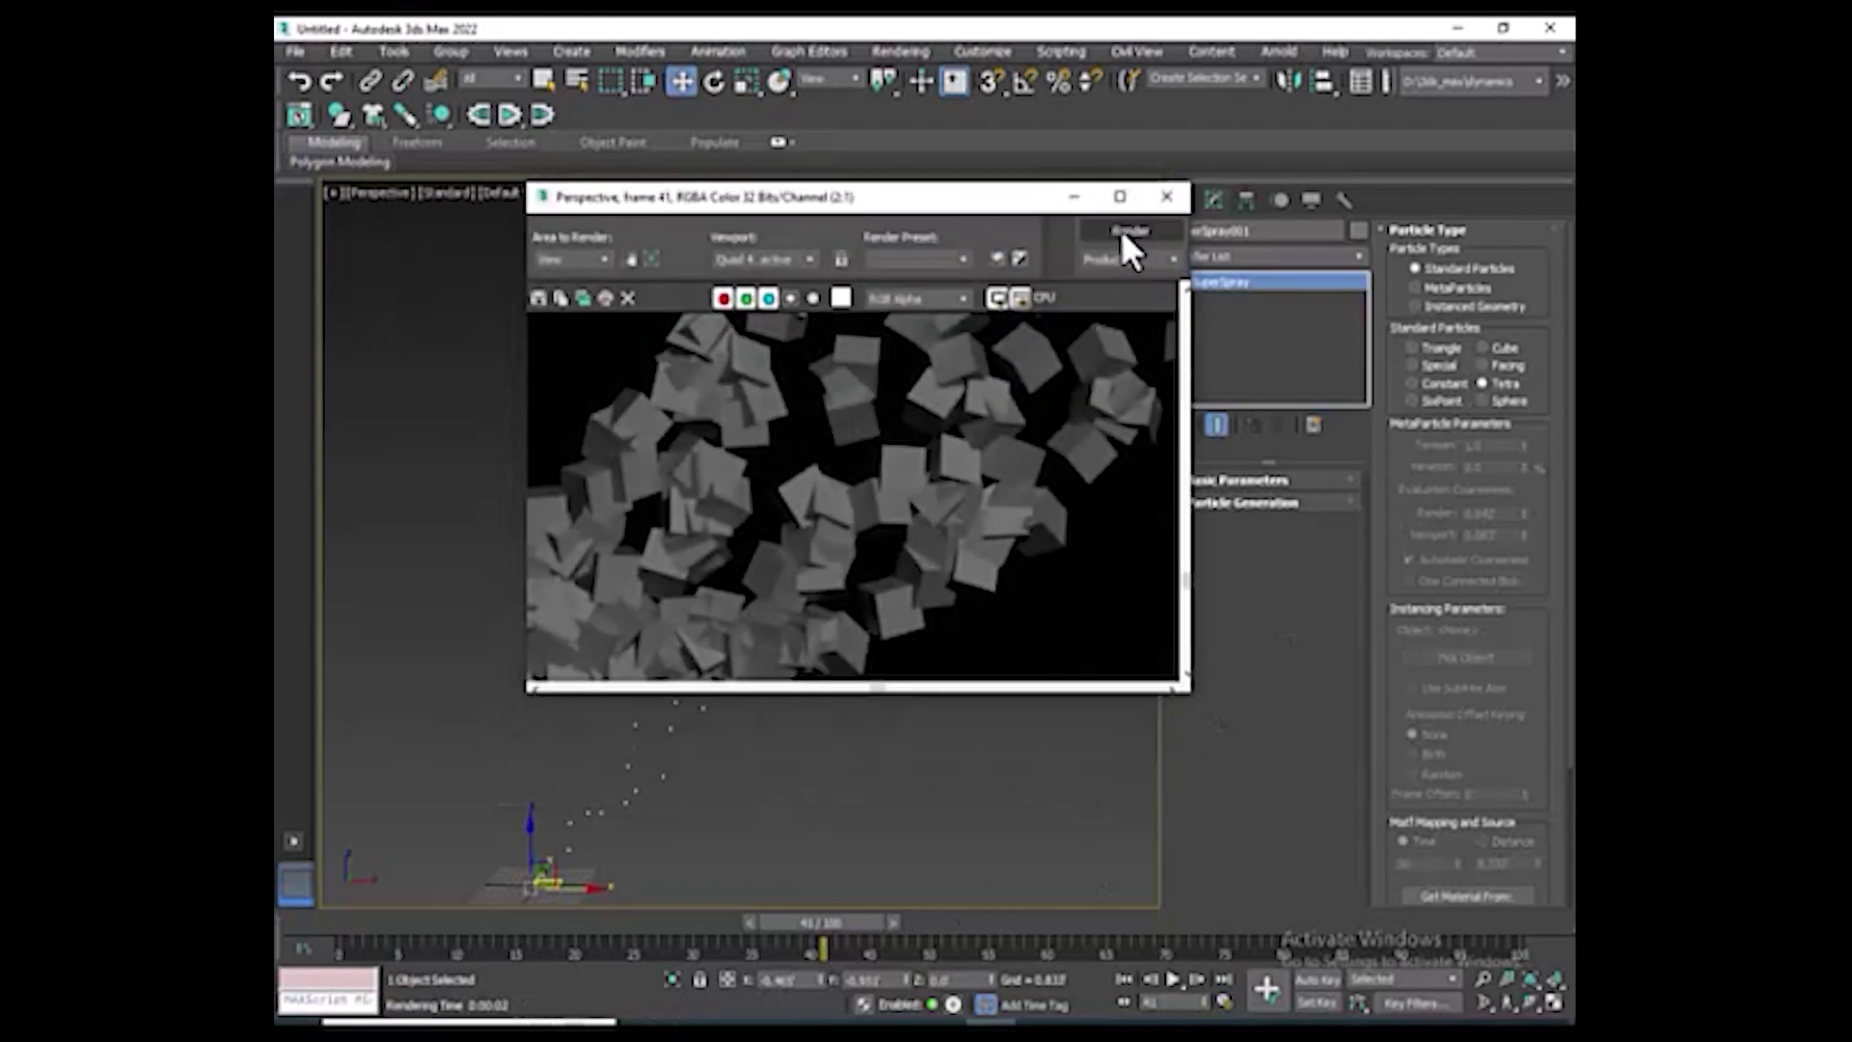
pyautogui.click(1146, 230)
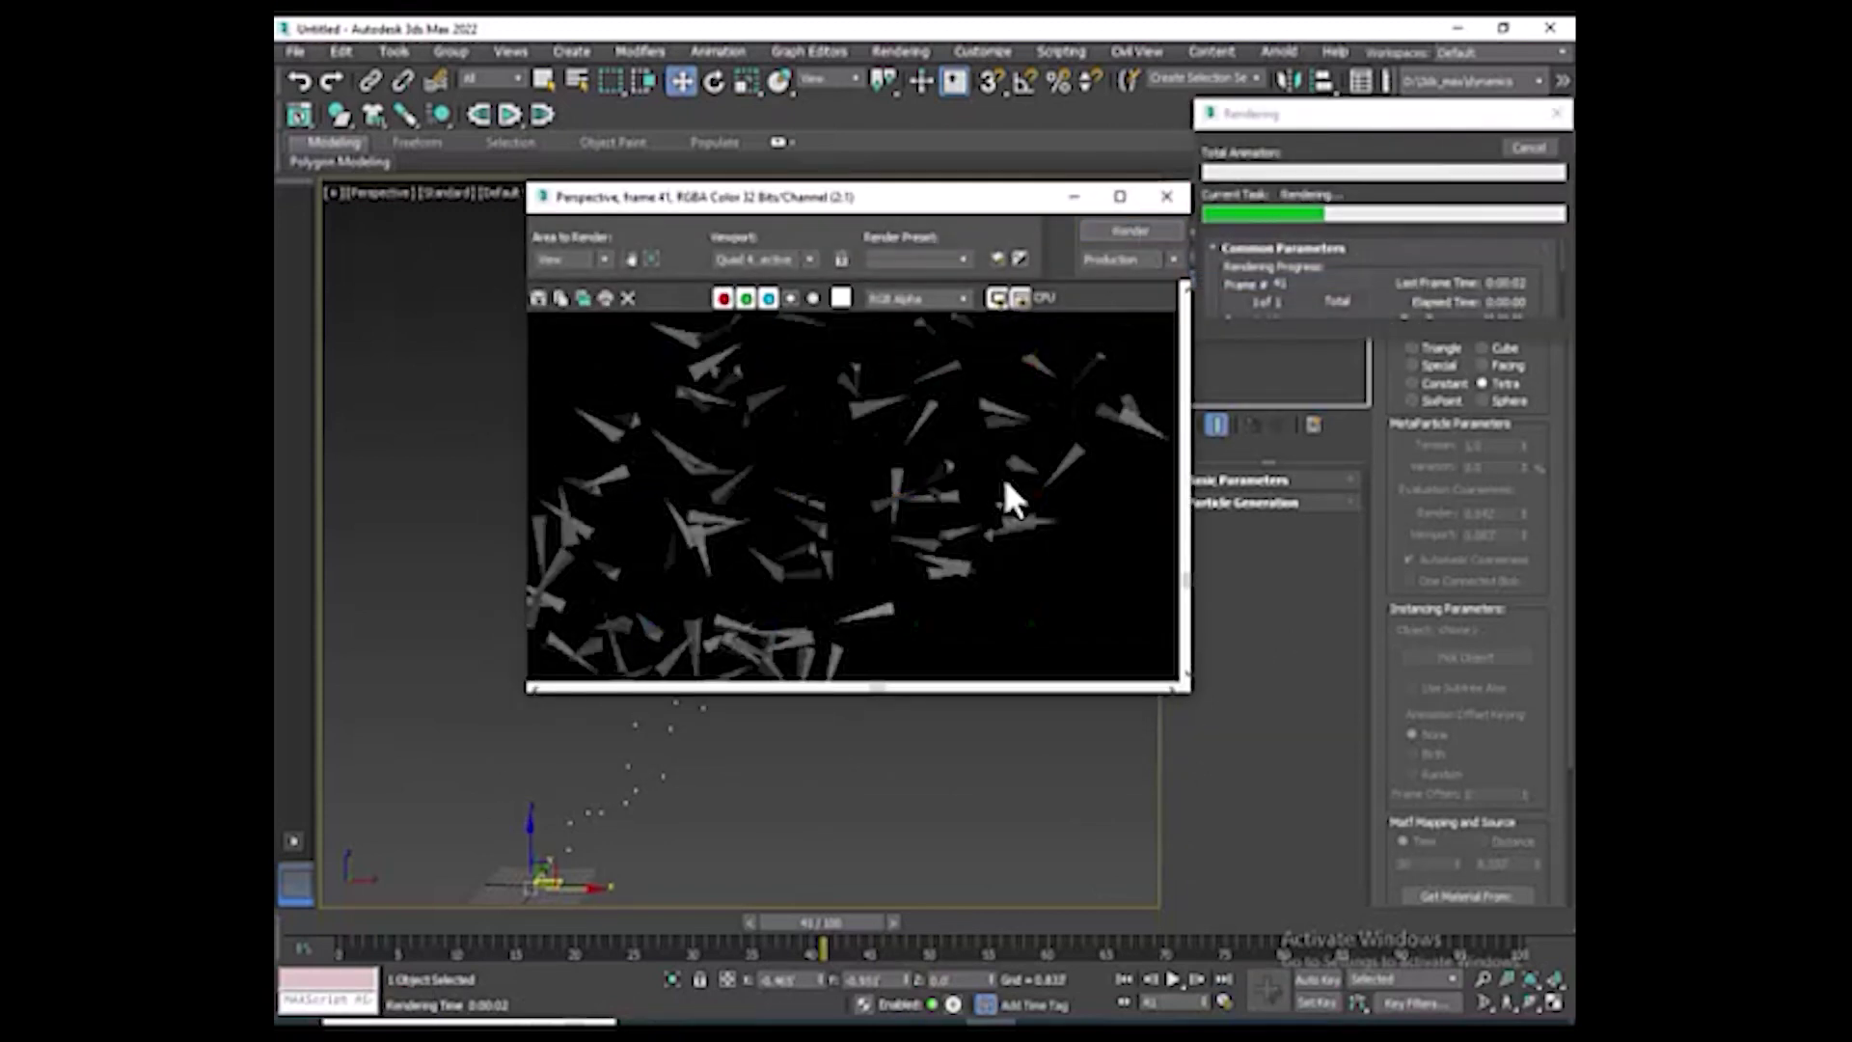
pyautogui.scroll(-1, 760, 569)
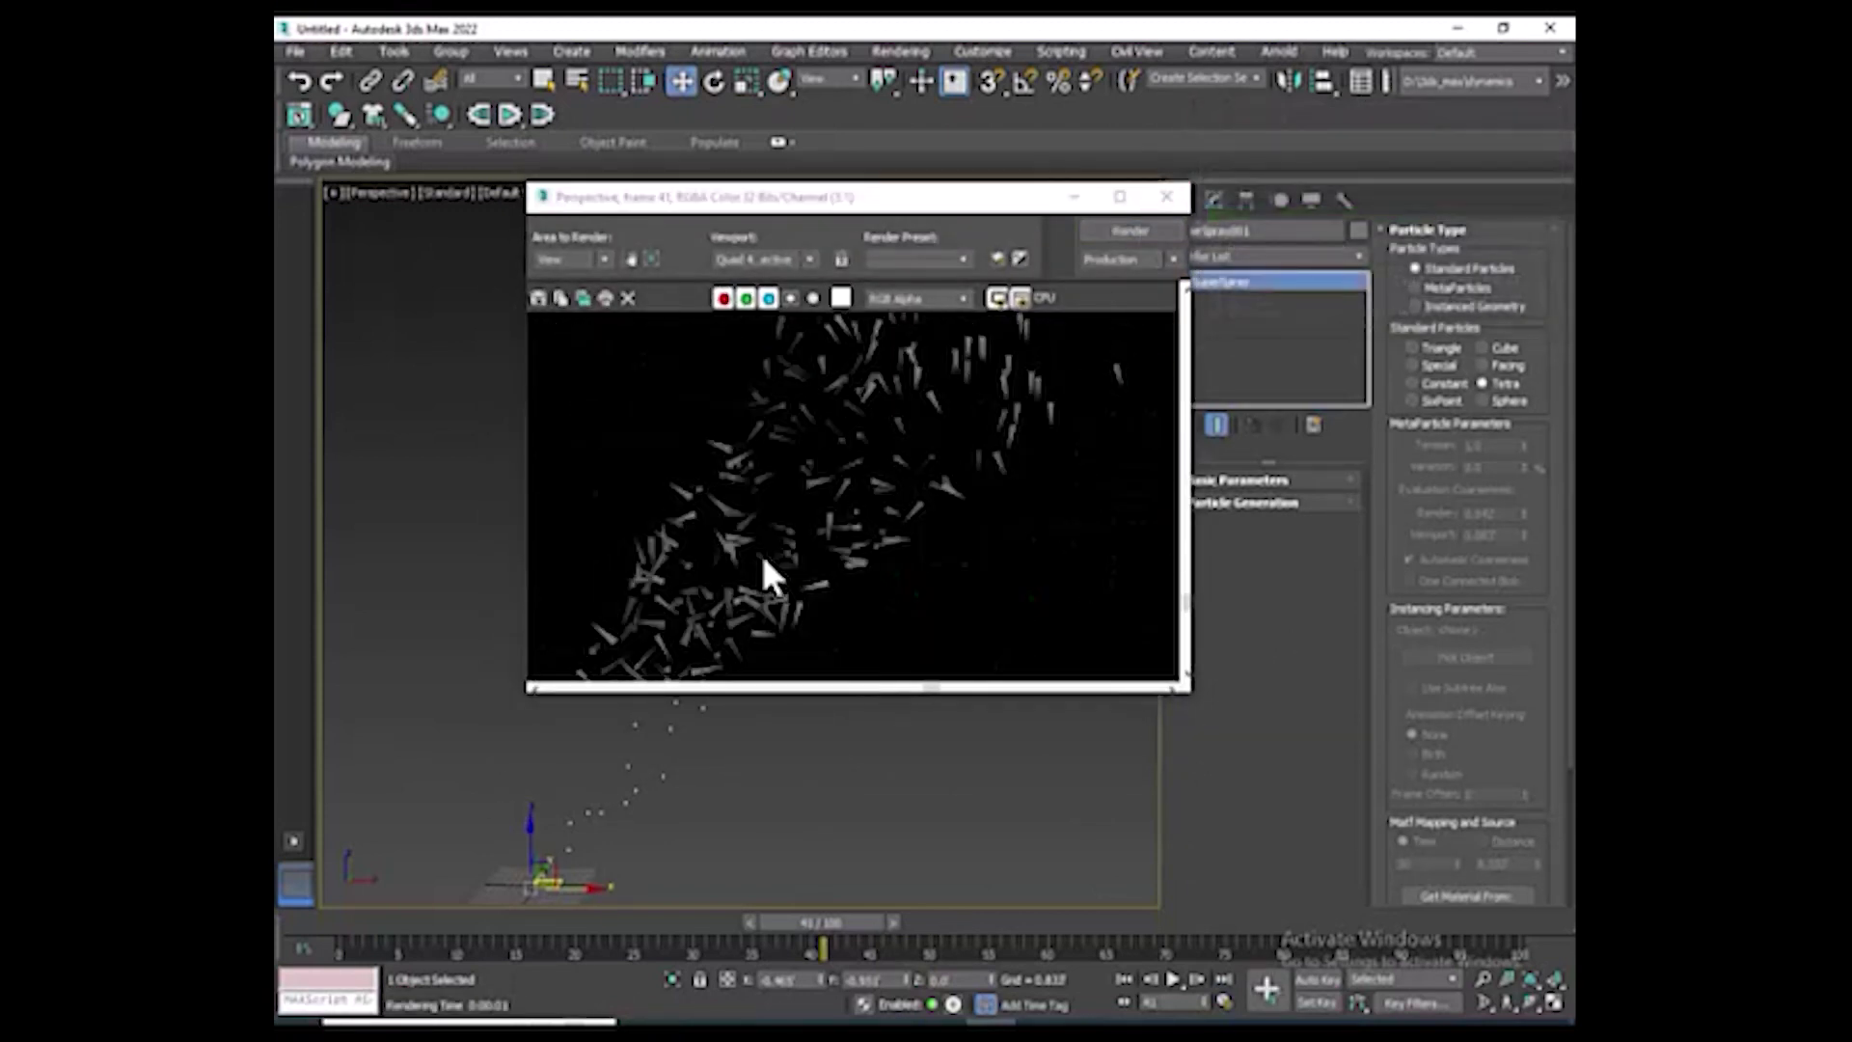
pyautogui.click(1069, 189)
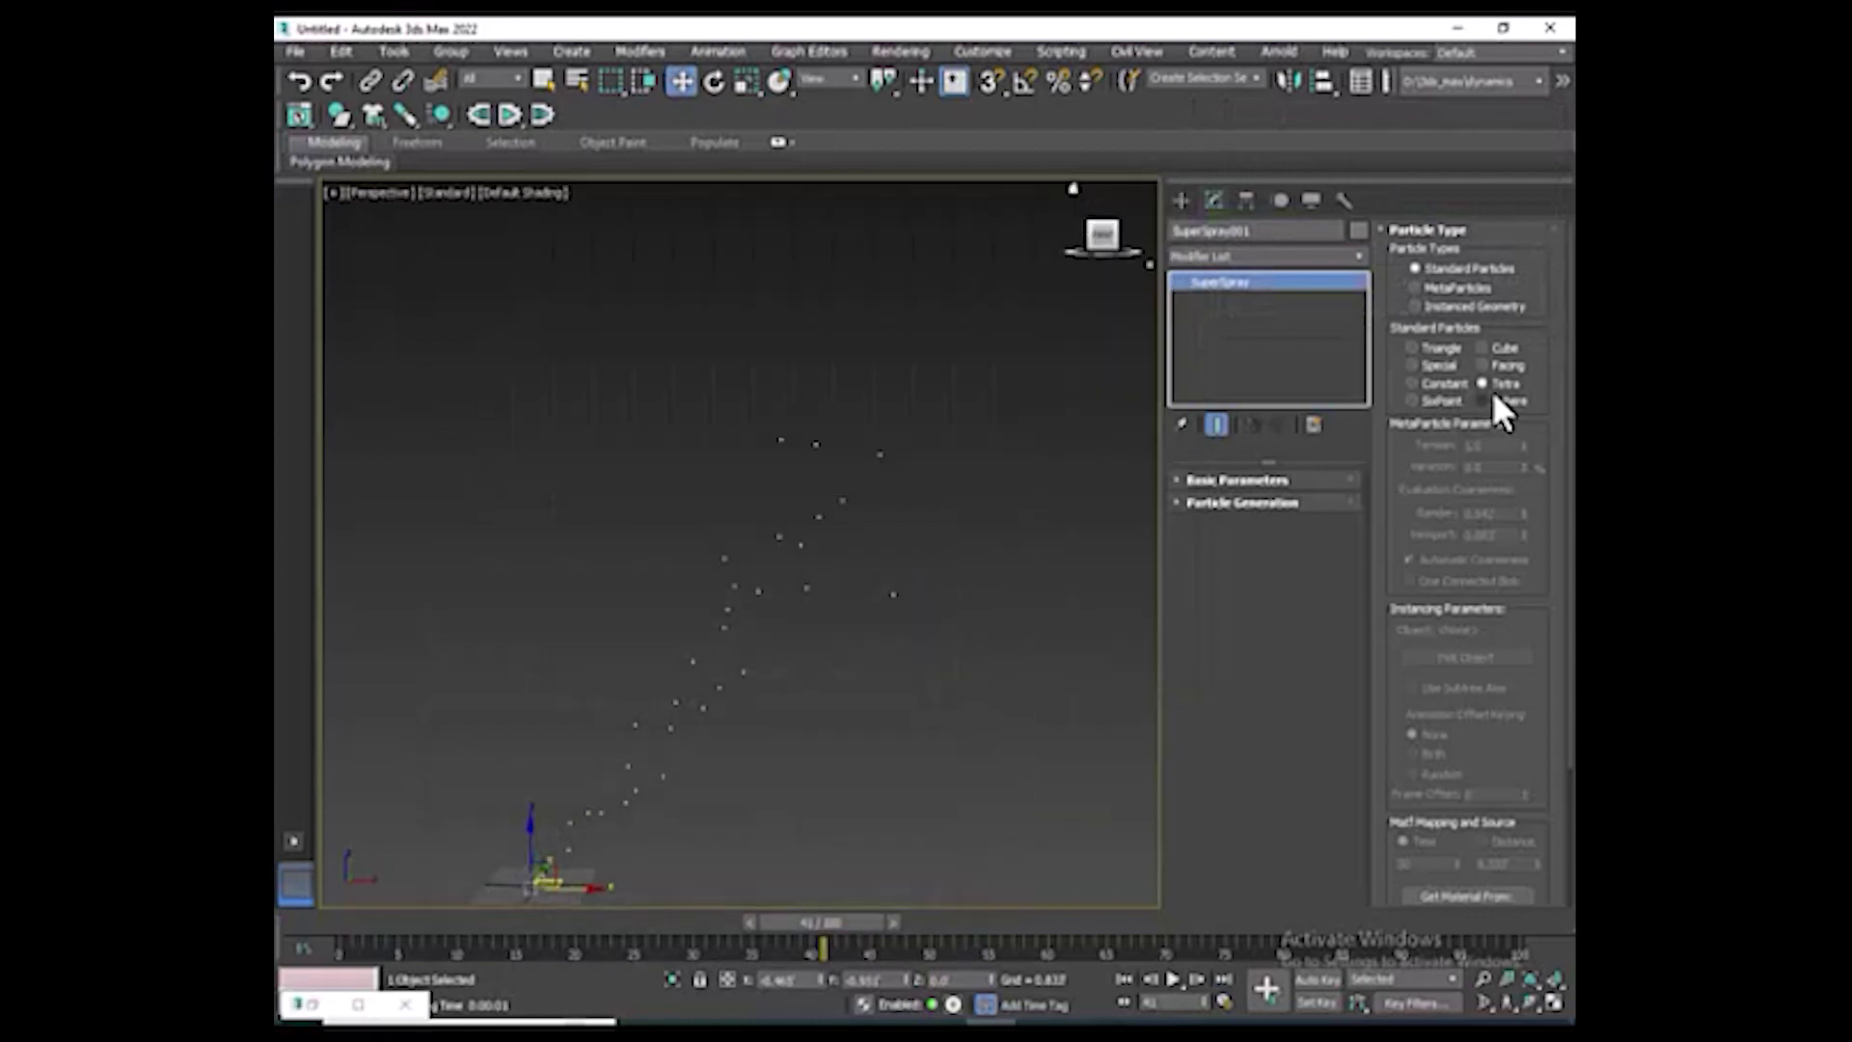
# Switch the particles to SixPoint stars and re-render the frame to check them
pyautogui.click(1412, 400)
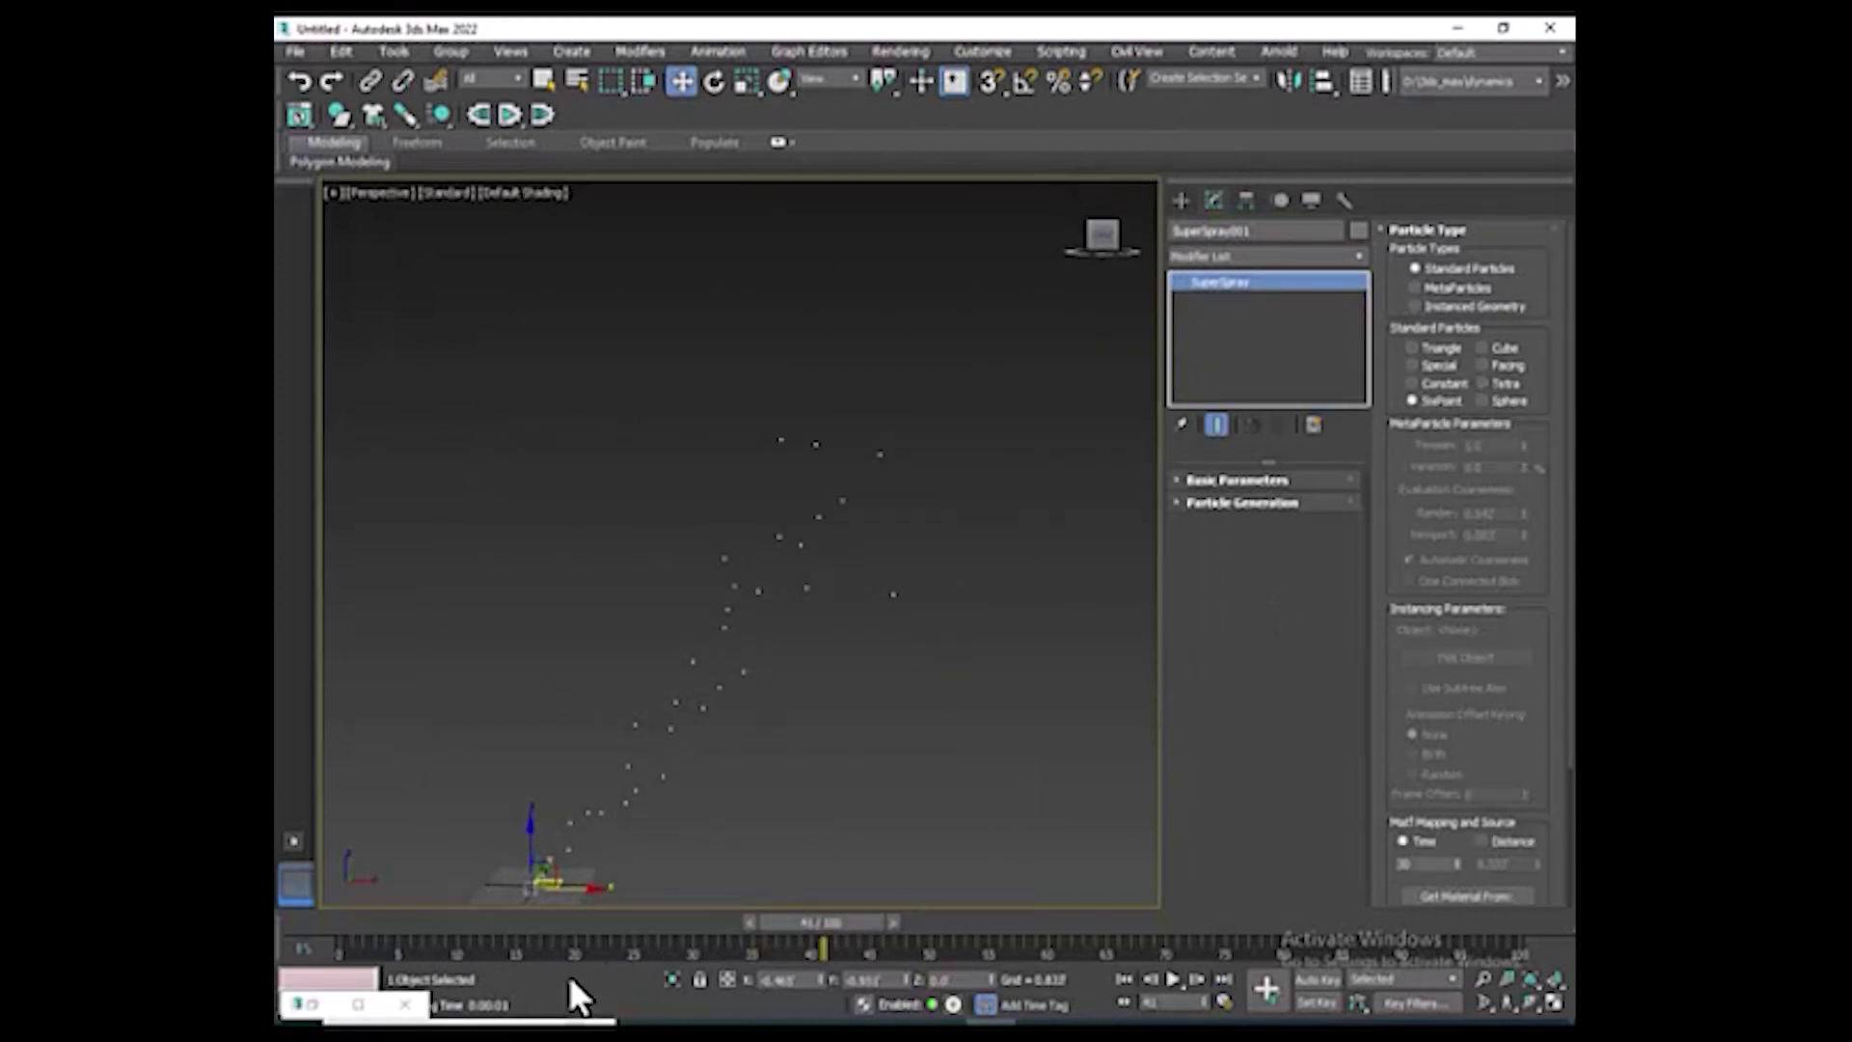
pyautogui.click(311, 1004)
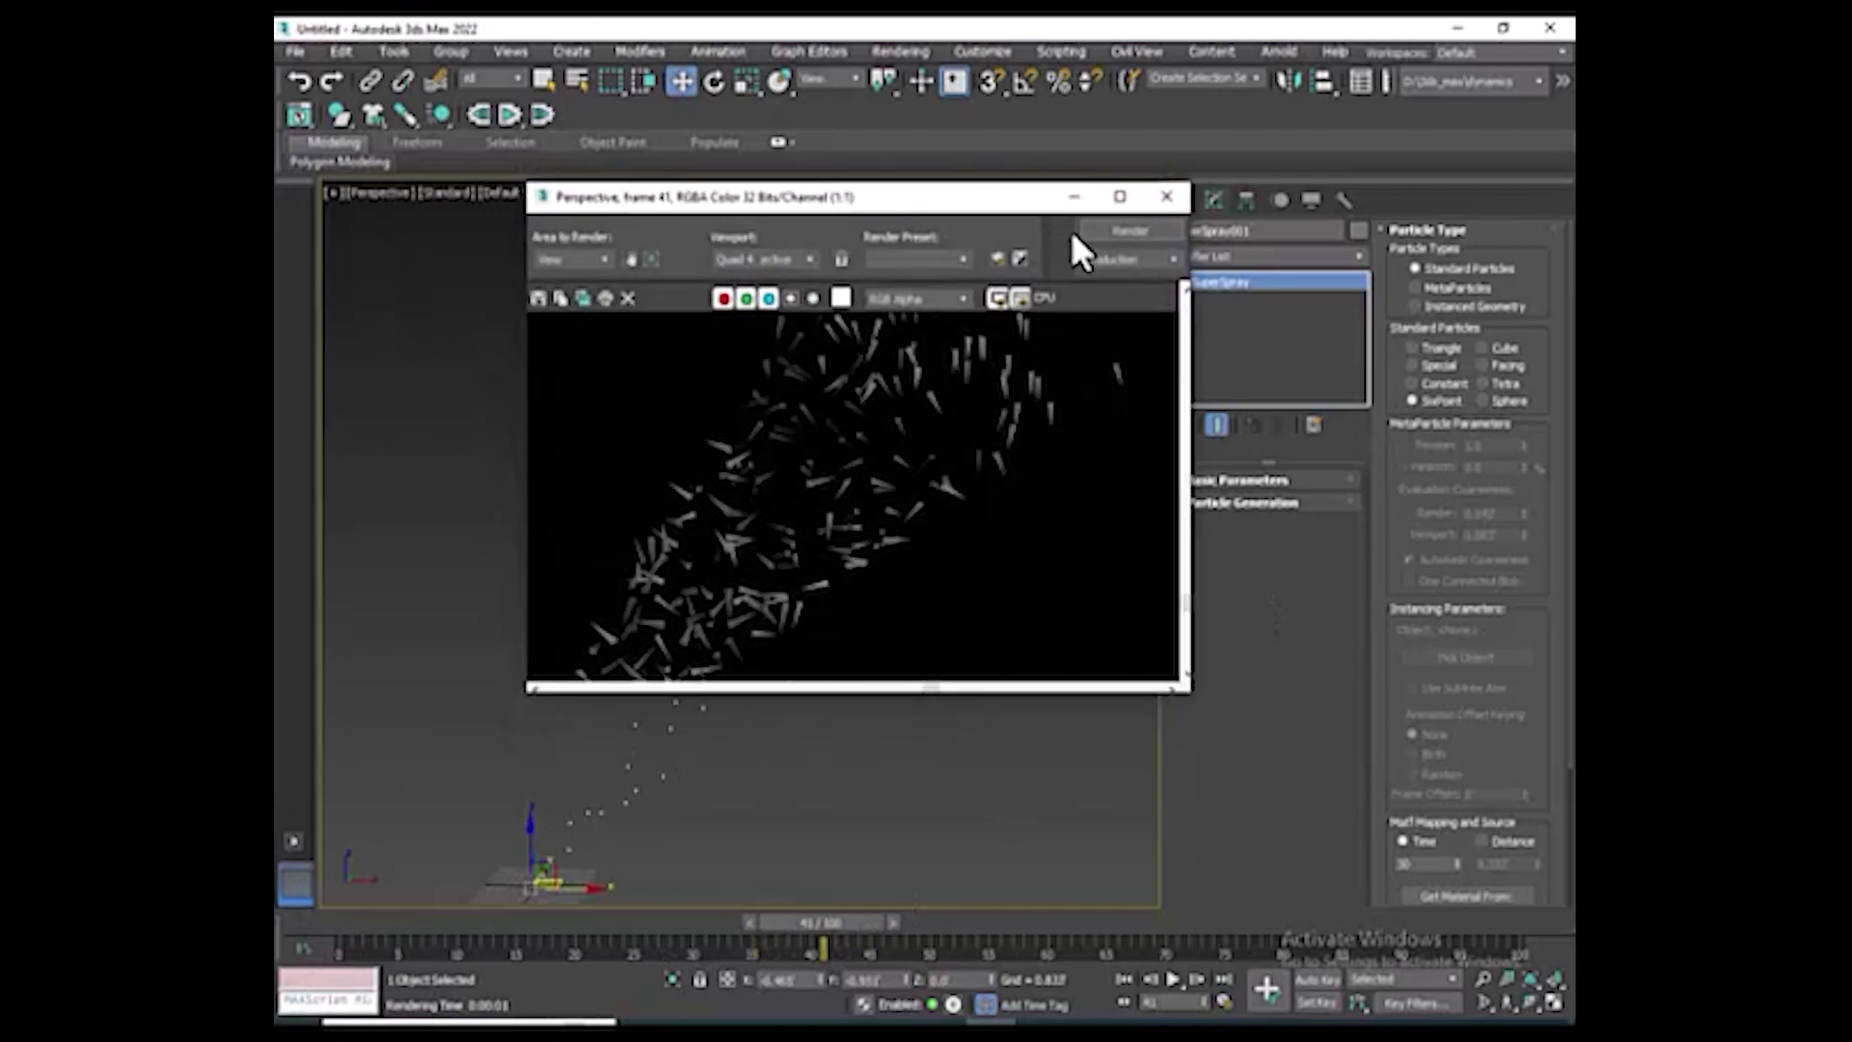
pyautogui.click(1095, 236)
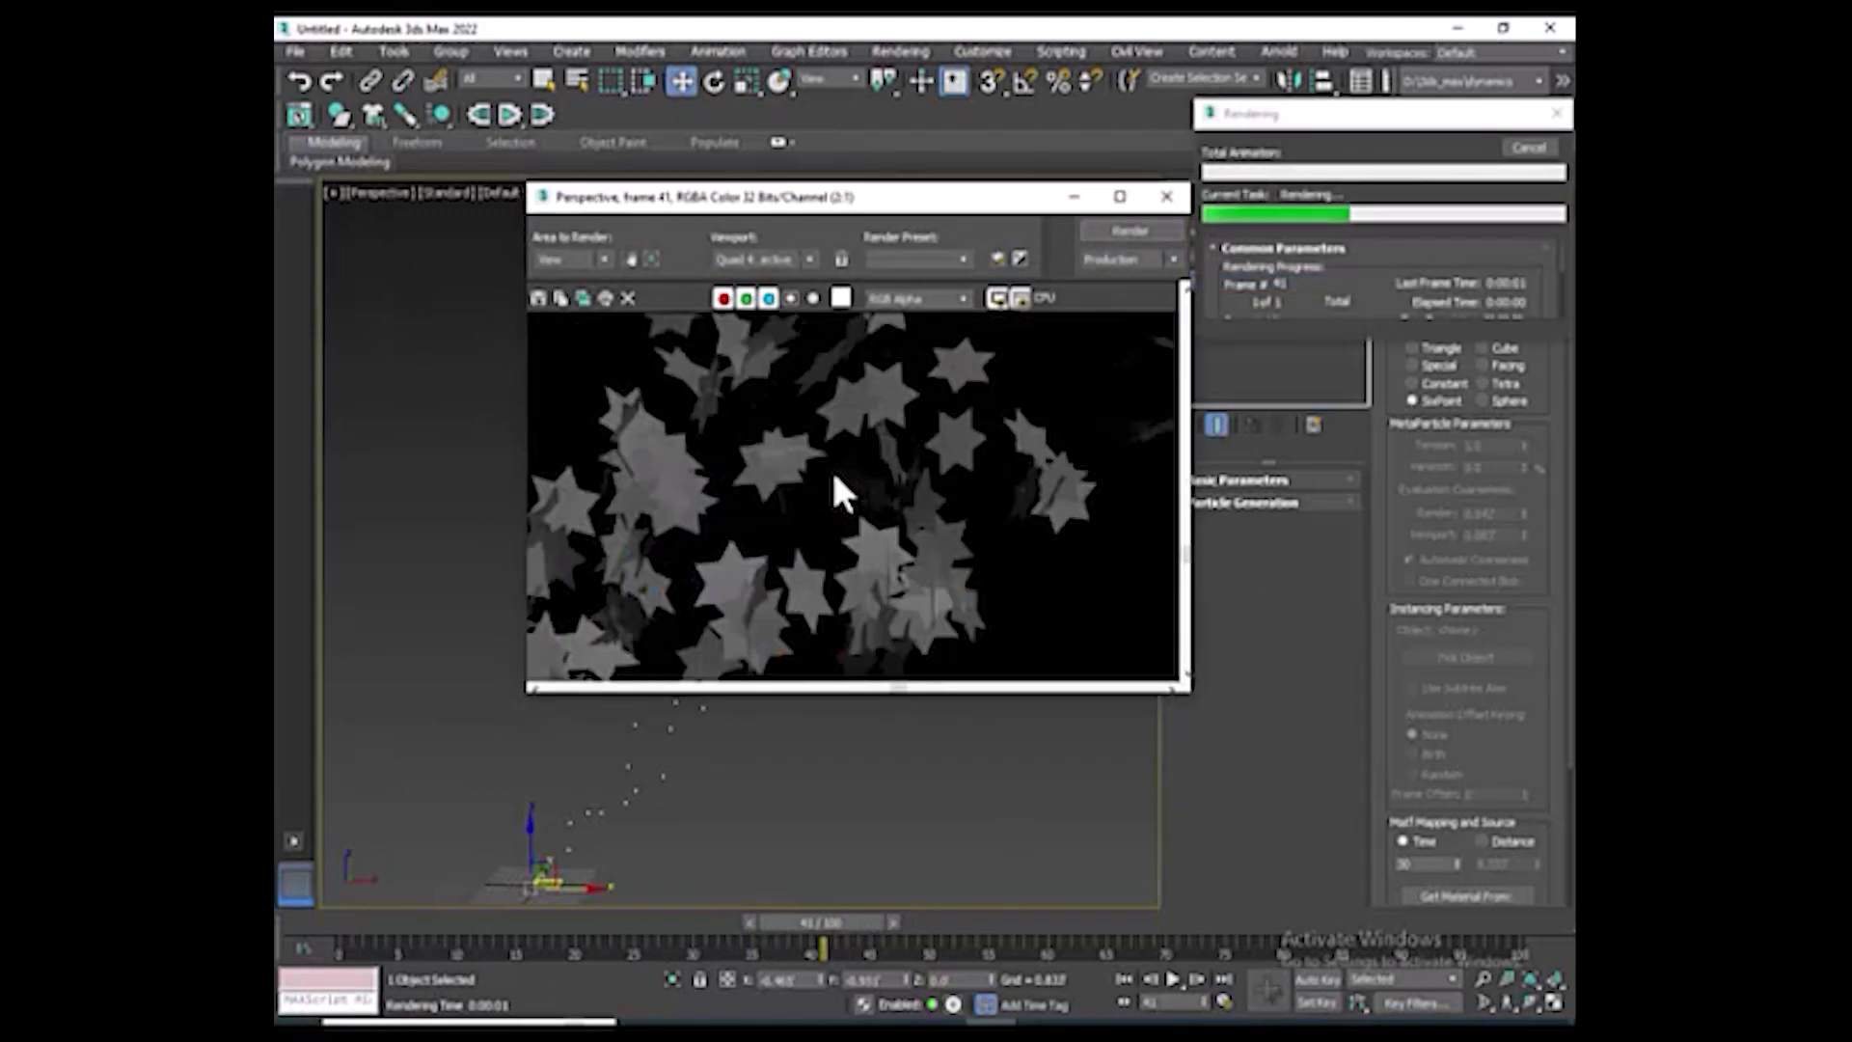
pyautogui.click(1075, 196)
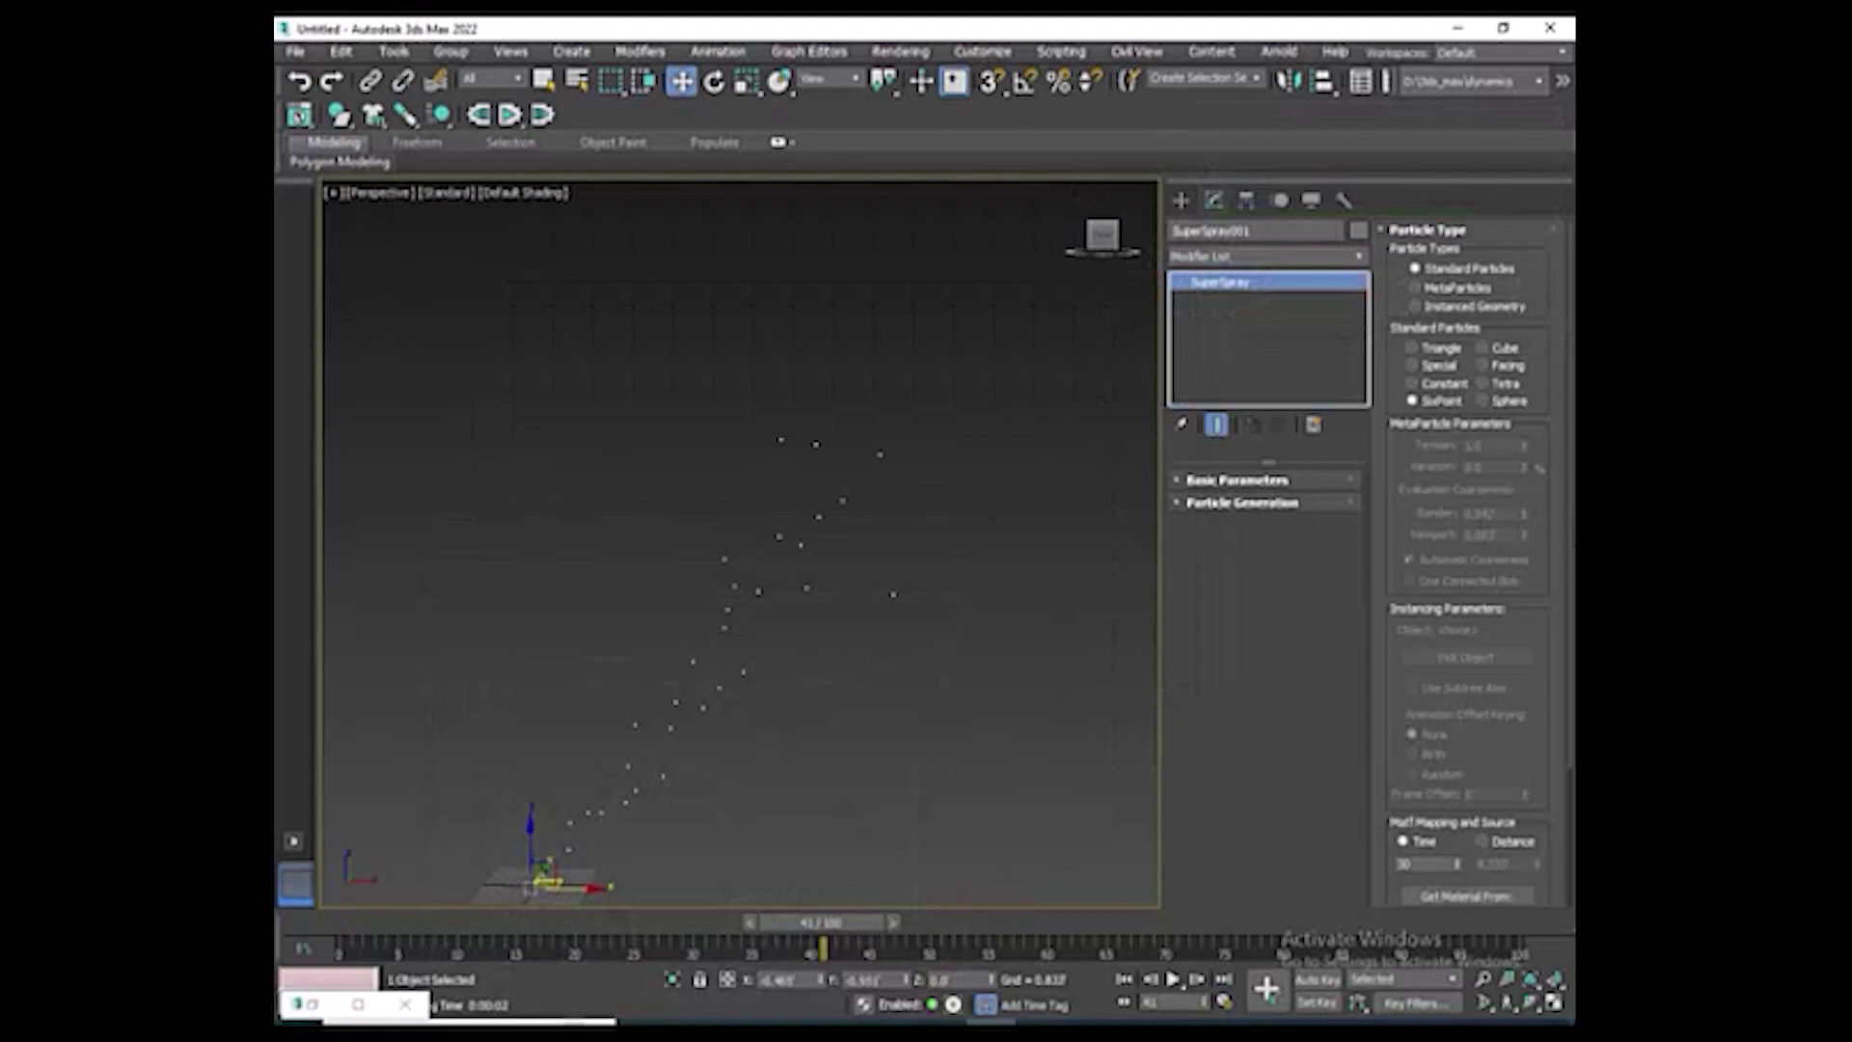
pyautogui.click(1242, 637)
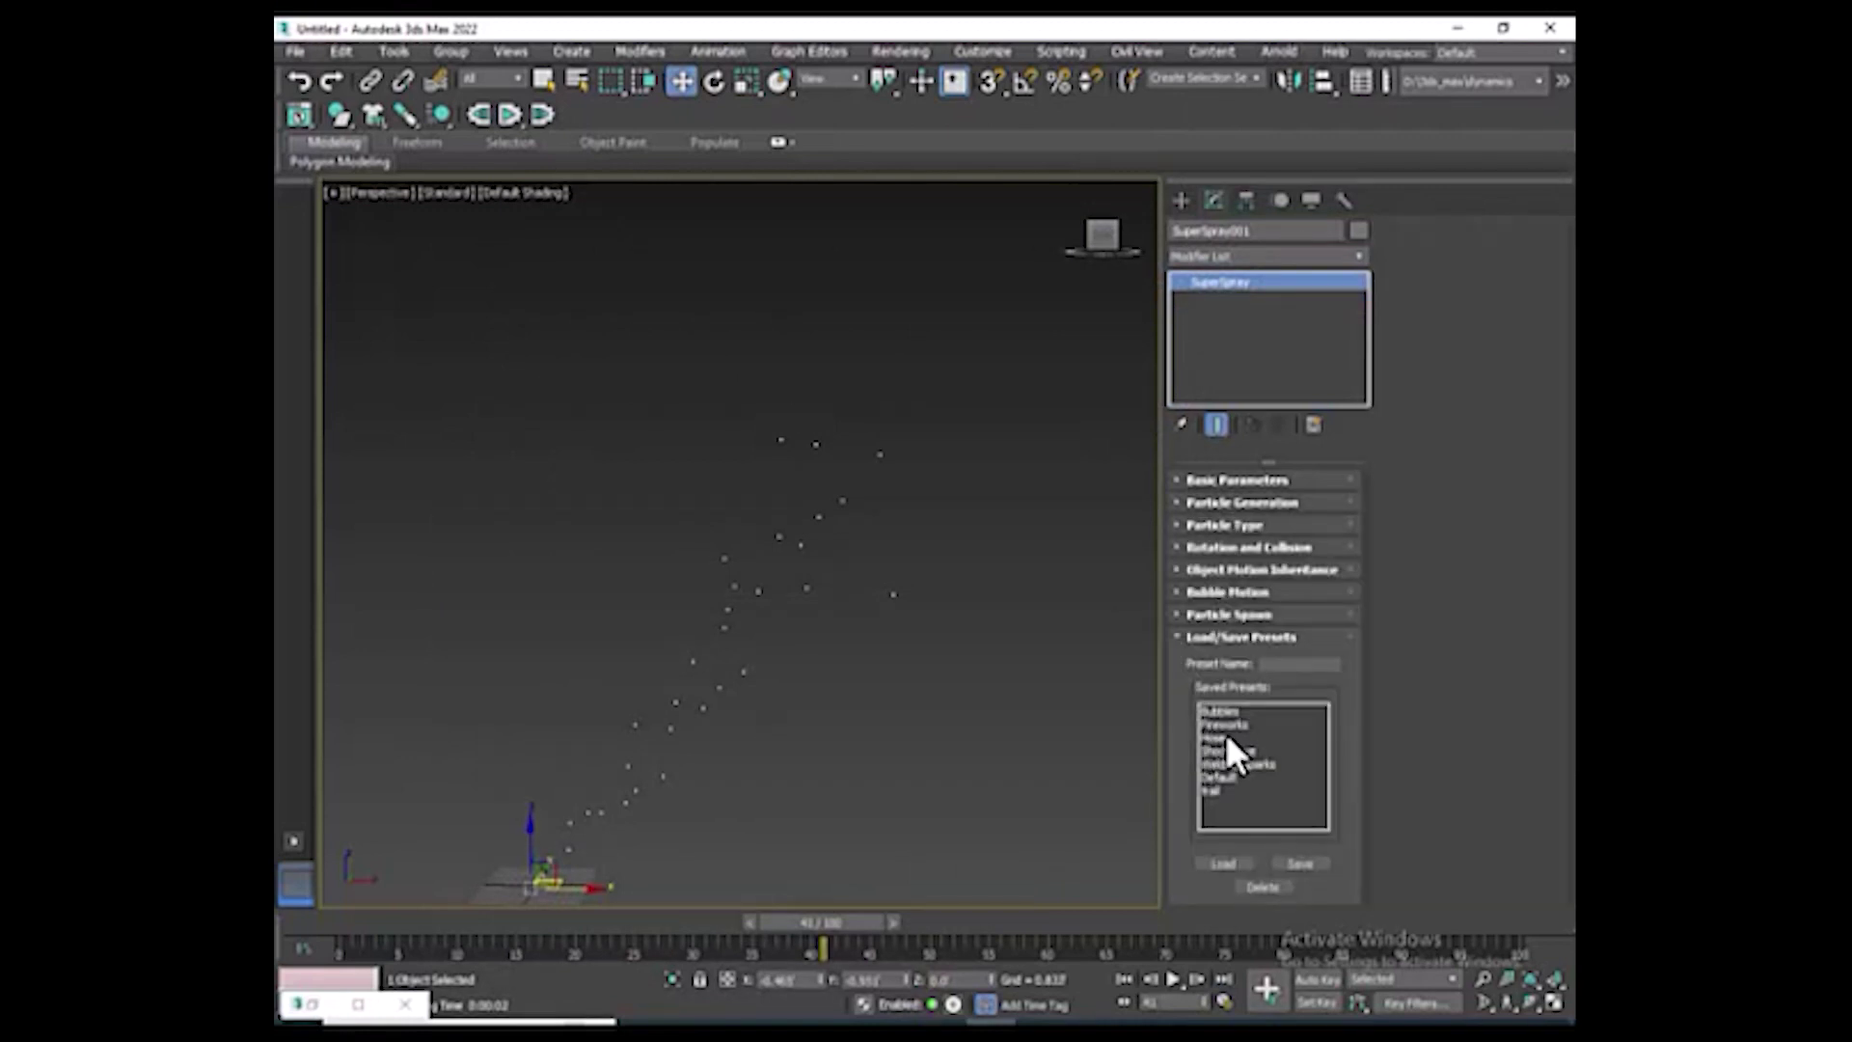
# Select the Trail preset and load it onto SuperSpray001
pyautogui.click(1211, 791)
pyautogui.click(1228, 749)
pyautogui.click(1208, 791)
pyautogui.click(1242, 863)
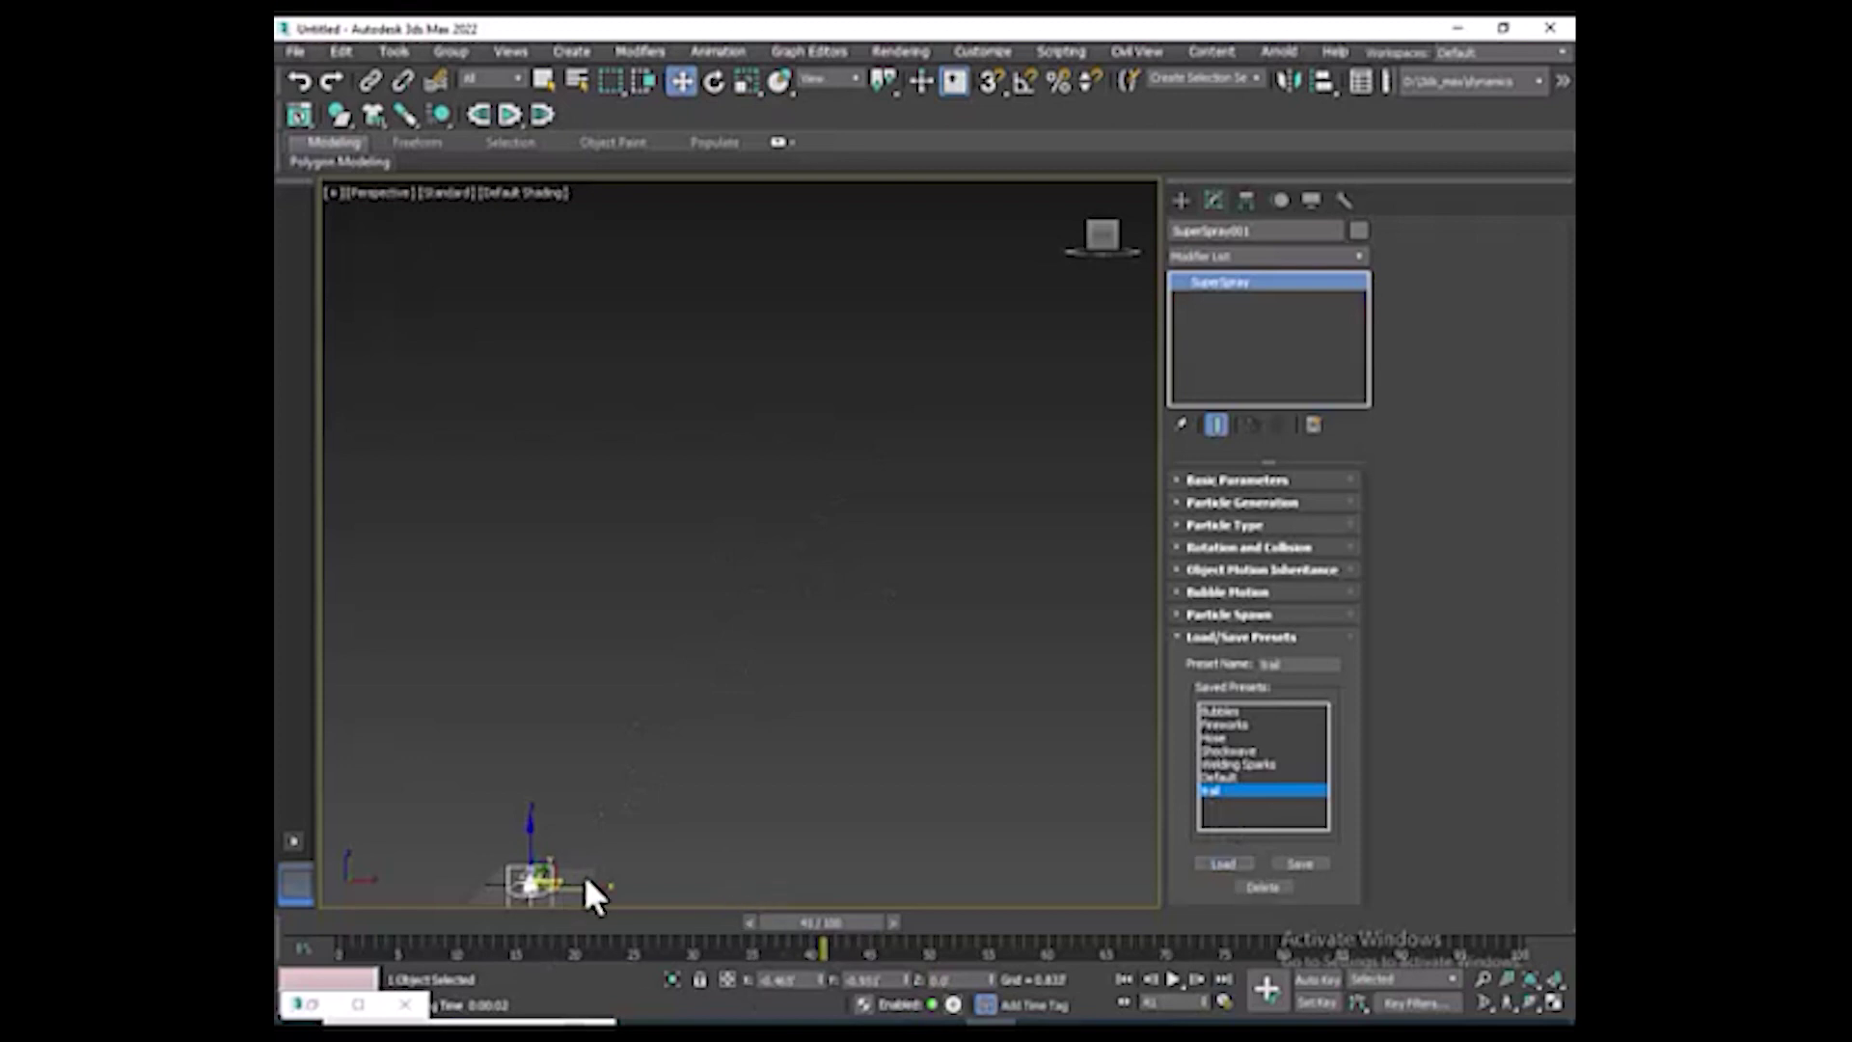
# Frame the emitter in the viewport and scrub the timeline to preview the trail particles
pyautogui.moveTo(593, 892); pyautogui.dragTo(778, 666, button='middle')
pyautogui.scroll(3, 777, 665)
pyautogui.scroll(5, 734, 772)
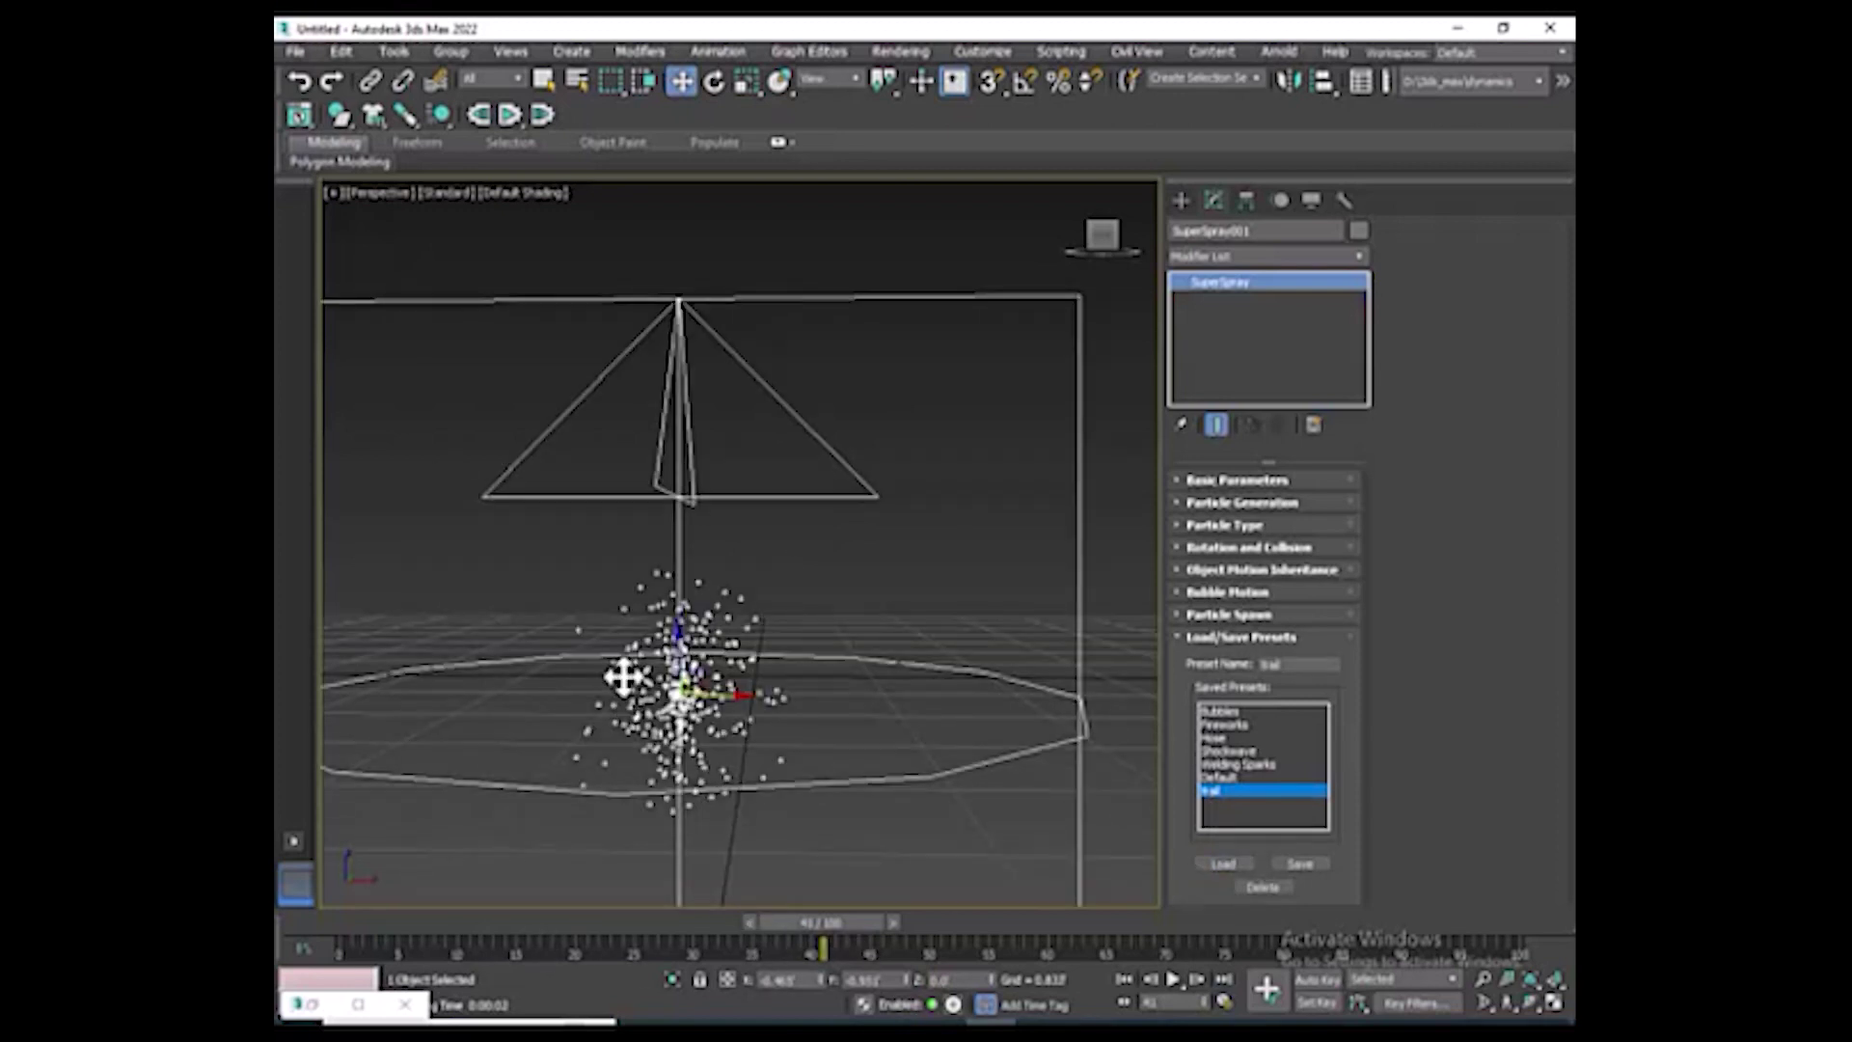
pyautogui.scroll(-3, 623, 678)
pyautogui.moveTo(654, 736); pyautogui.dragTo(695, 666, button='middle')
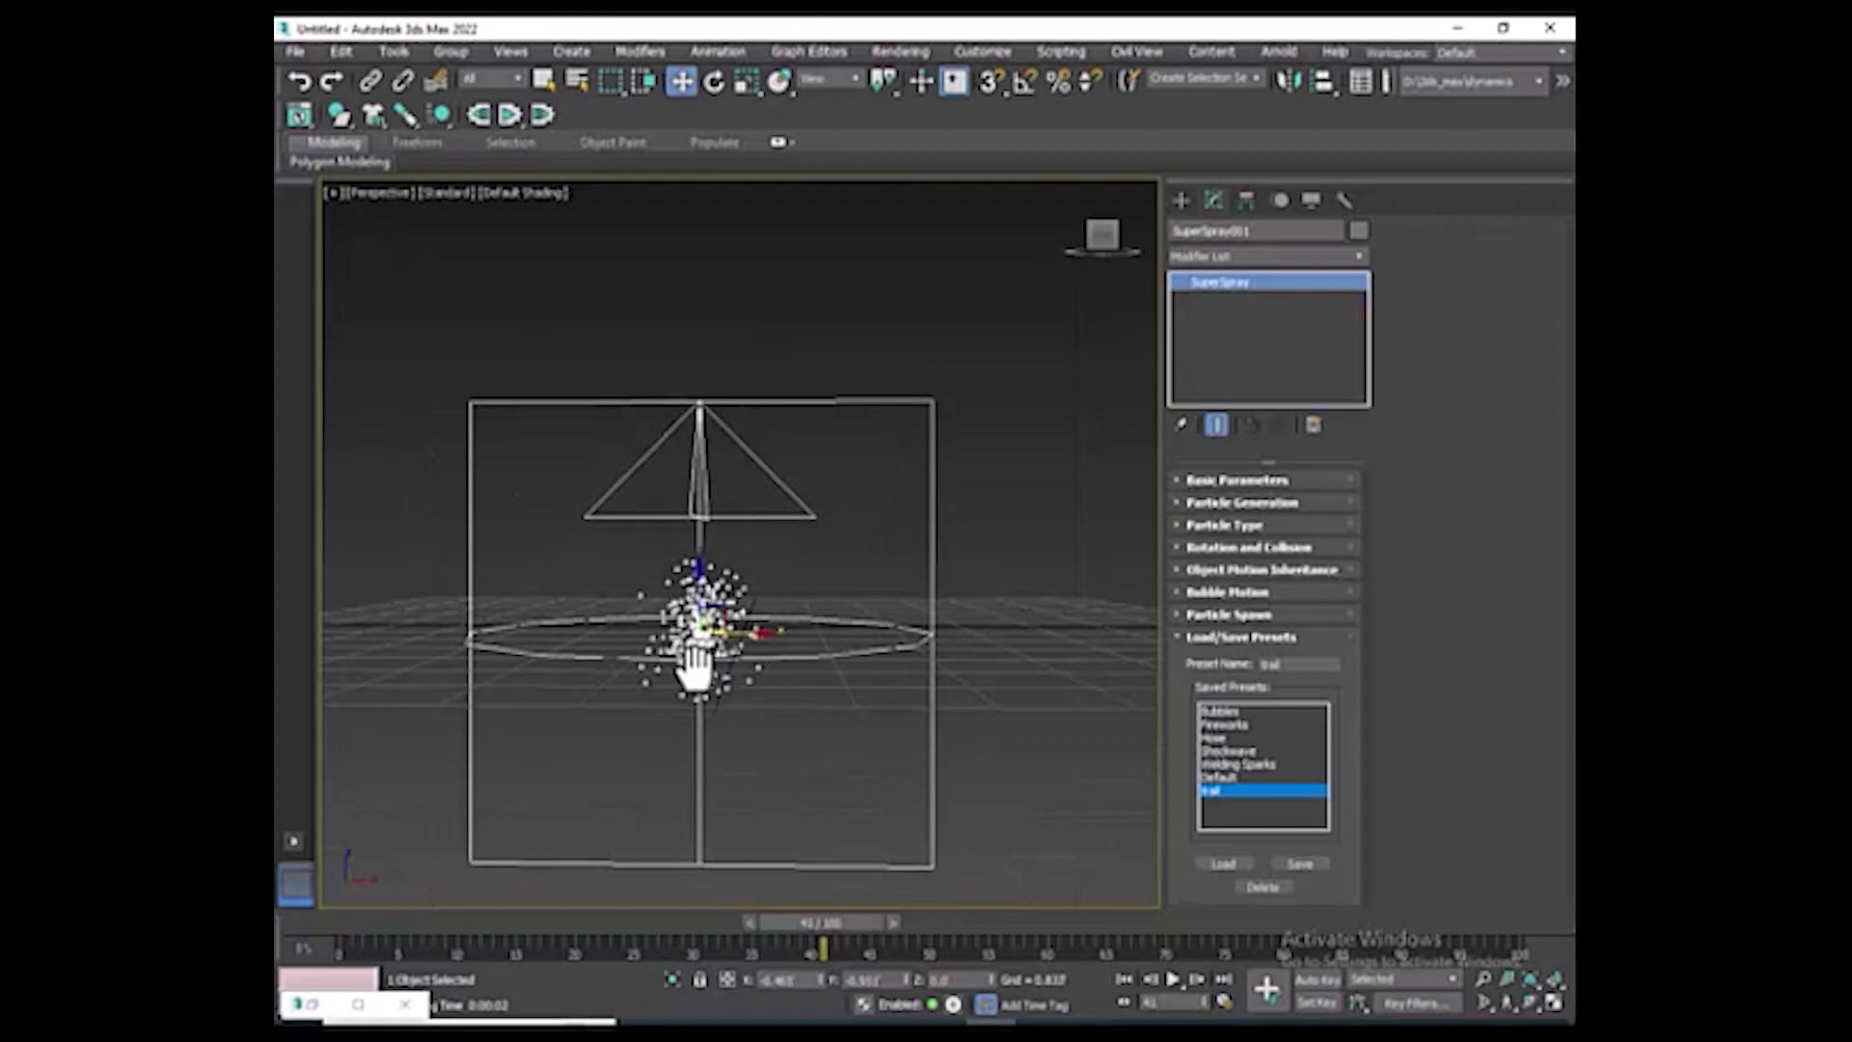
pyautogui.moveTo(841, 926)
pyautogui.mouseDown()
pyautogui.moveTo(367, 893)
pyautogui.moveTo(731, 900)
pyautogui.moveTo(1033, 942)
pyautogui.moveTo(1312, 946)
pyautogui.moveTo(1537, 911)
pyautogui.moveTo(470, 918)
pyautogui.mouseUp()
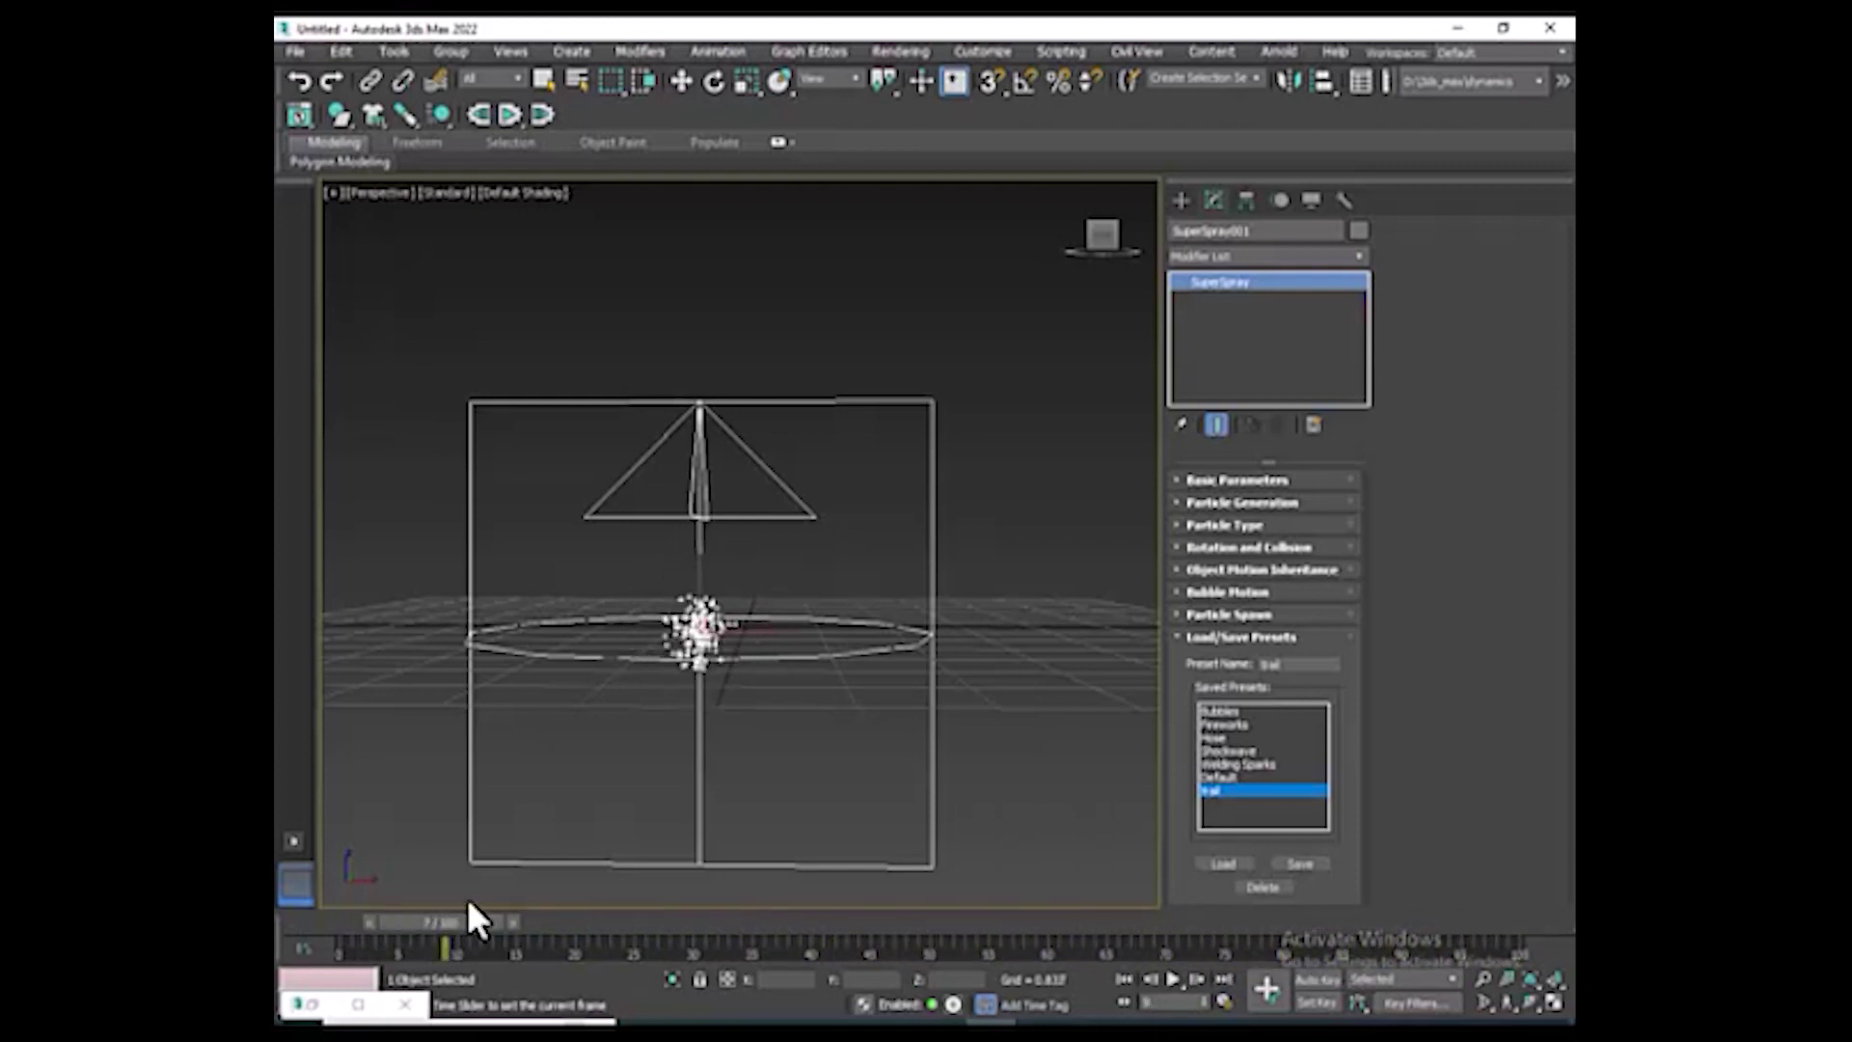